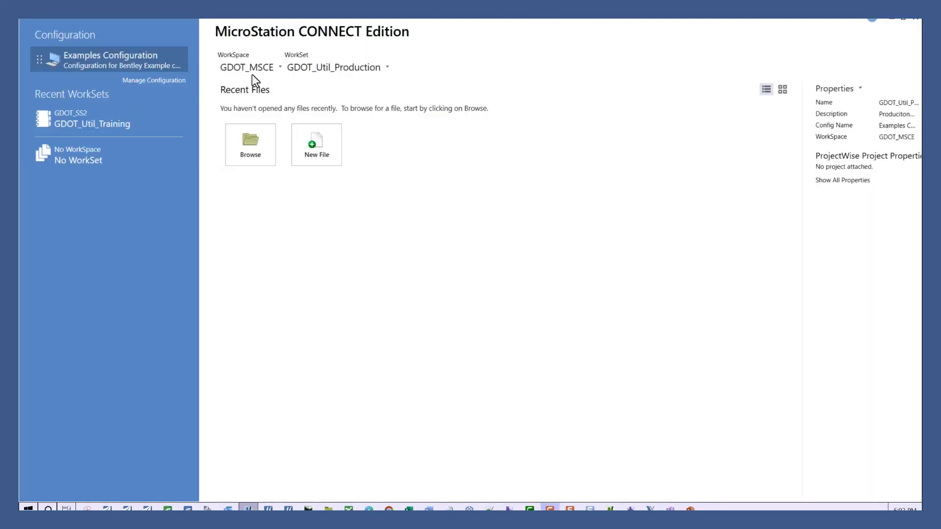
# Select the GDOT_SS2 workspace and its GDOT_Util_Training workset.
pyautogui.click(278, 66)
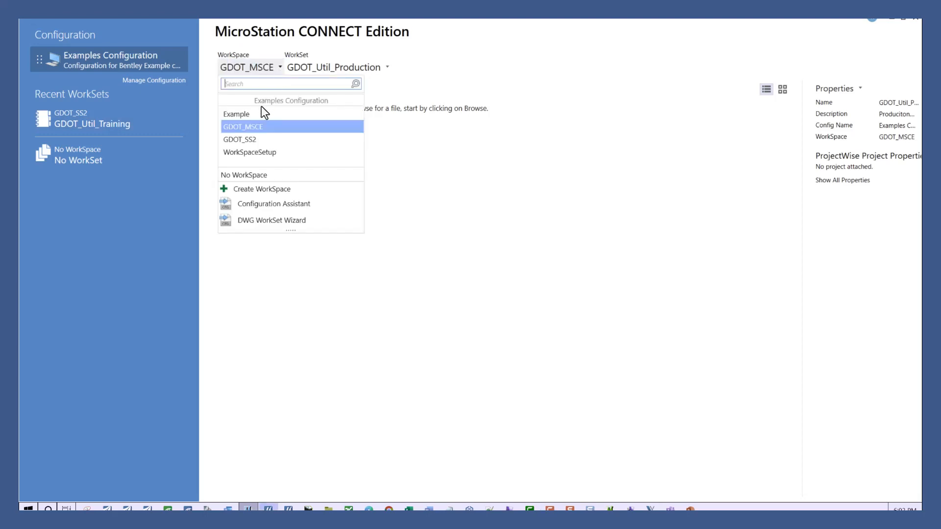
pyautogui.click(249, 139)
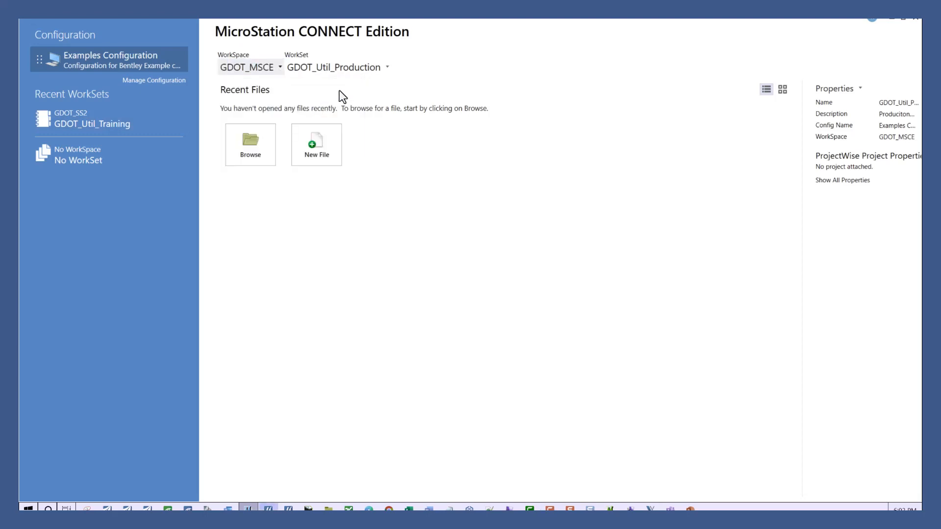
pyautogui.click(364, 68)
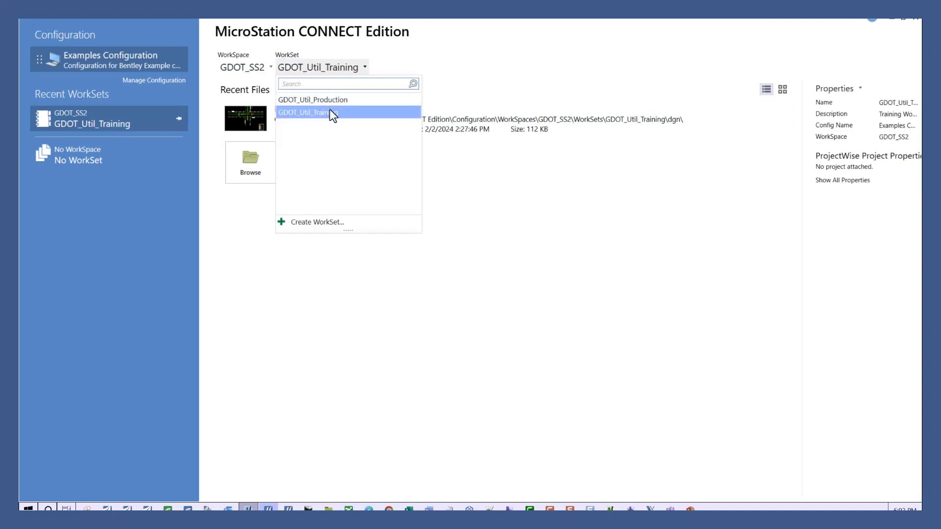
pyautogui.click(303, 116)
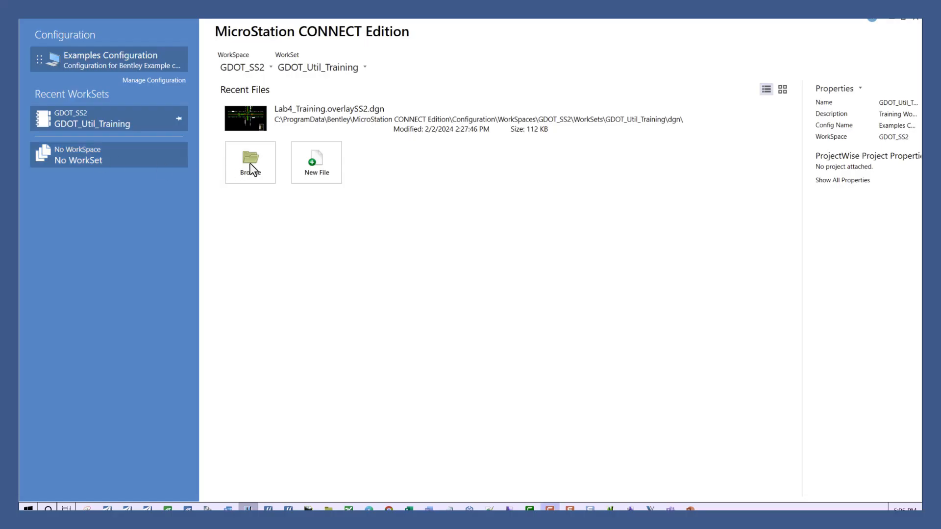
# Look through the training workset's dgn folder and open the drawing Lab4_Training.overlaySS2.dgn from the recent files.
pyautogui.click(251, 162)
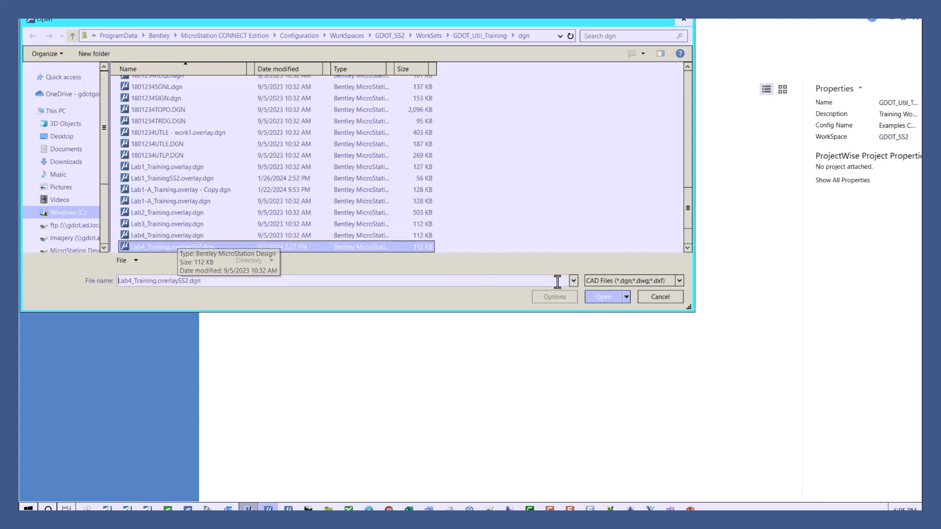
pyautogui.click(661, 297)
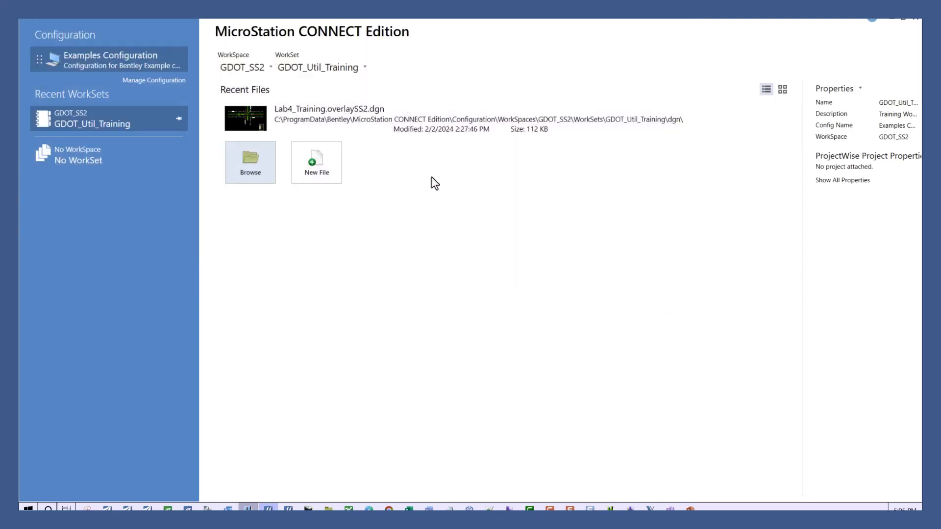
pyautogui.click(249, 128)
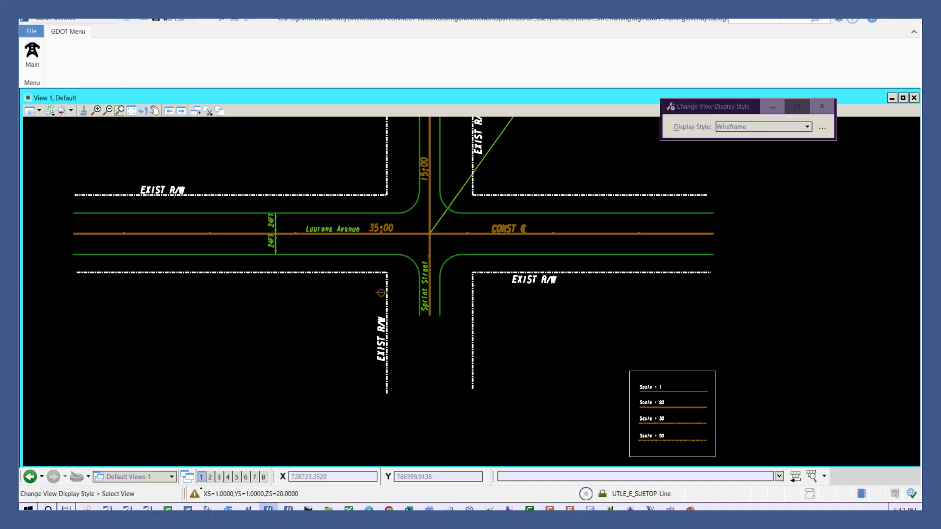
# Frame the Laurens Avenue and Sprint Street intersection closely and place the GDOT Utilities main menu clear of the linework.
pyautogui.moveTo(316, 403); pyautogui.dragTo(696, 147)
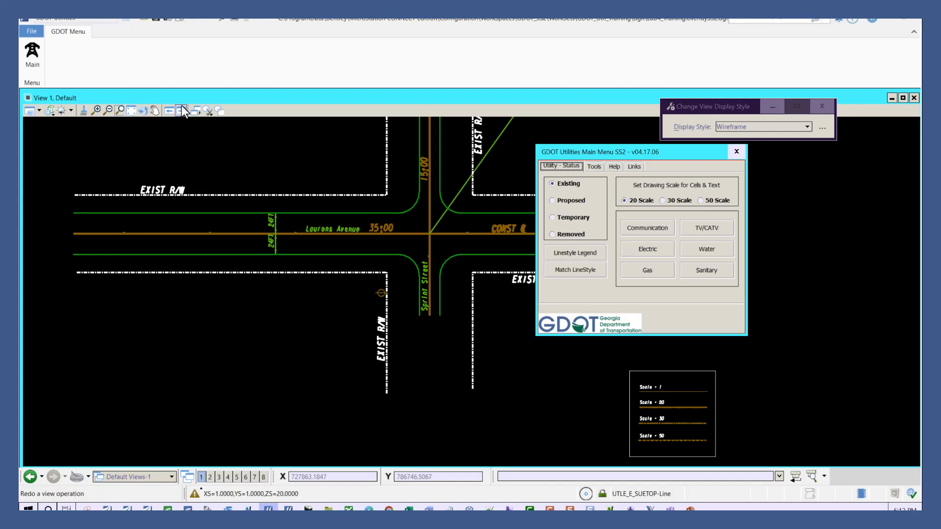
pyautogui.click(119, 110)
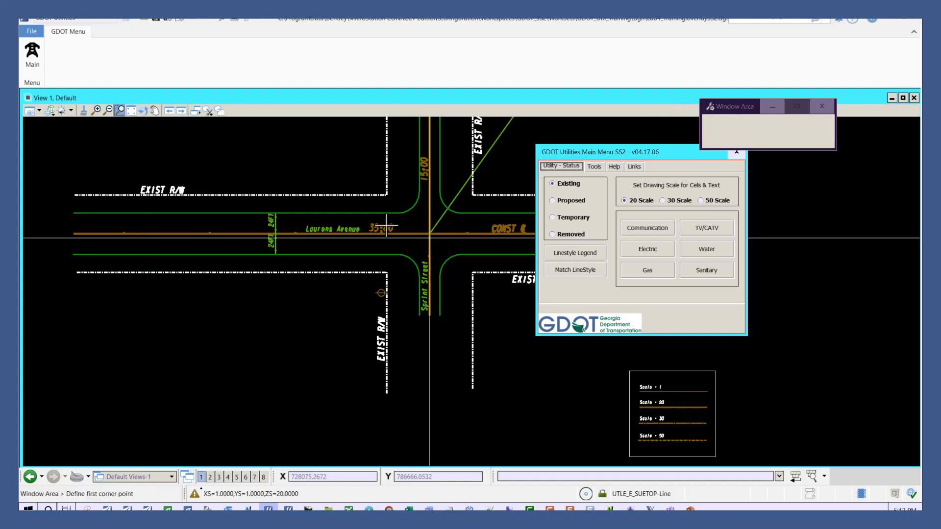
pyautogui.click(297, 153)
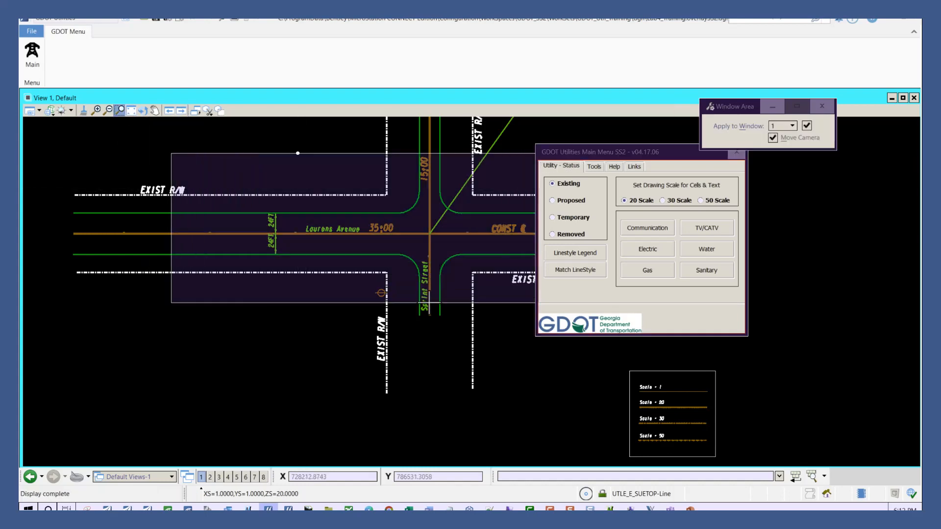
pyautogui.click(433, 288)
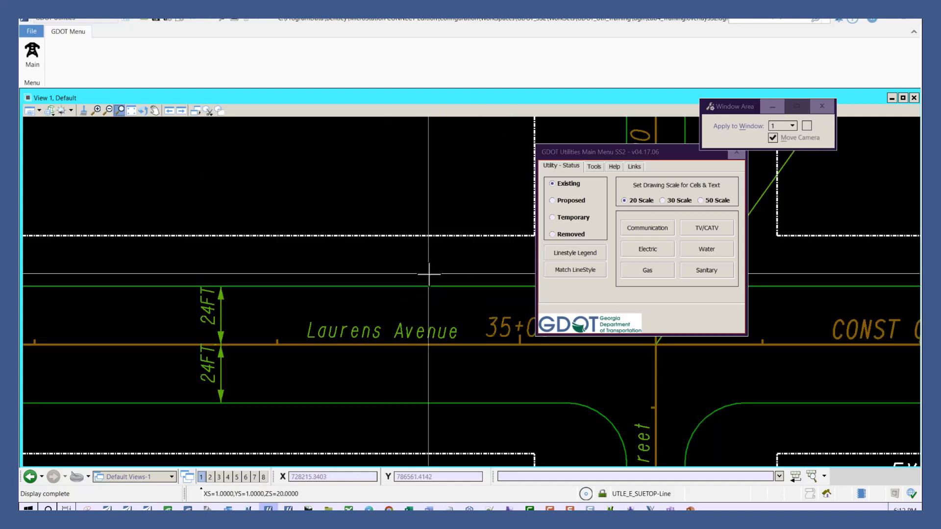
pyautogui.moveTo(635, 157)
pyautogui.mouseDown()
pyautogui.moveTo(826, 192)
pyautogui.moveTo(827, 179)
pyautogui.moveTo(791, 178)
pyautogui.mouseUp()
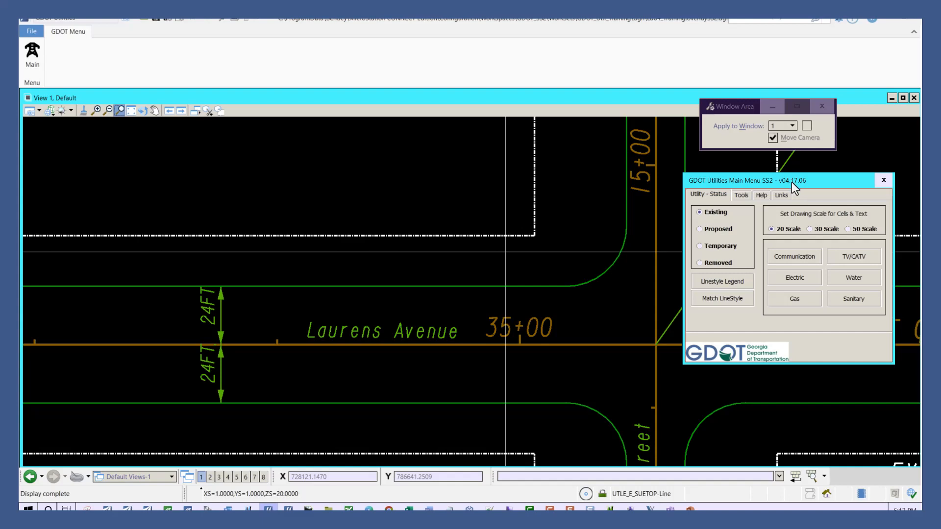
pyautogui.moveTo(792, 181); pyautogui.dragTo(796, 179)
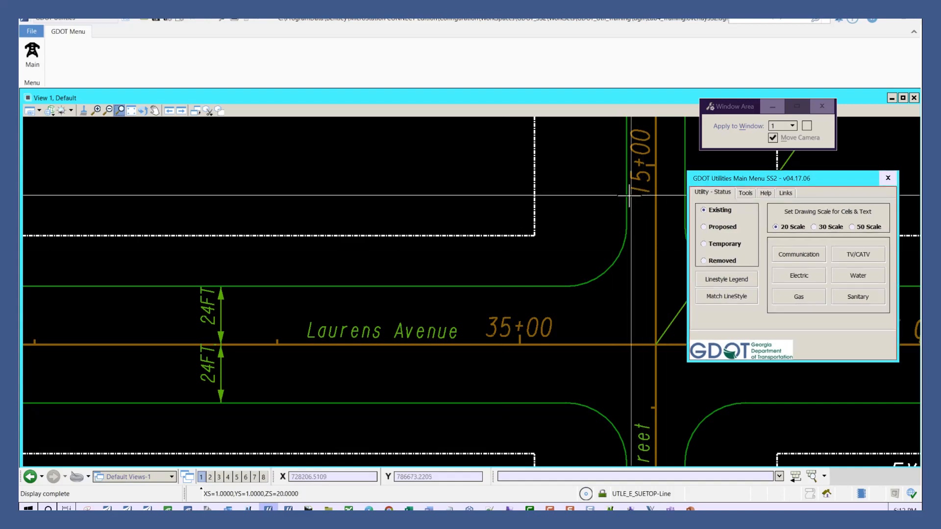
pyautogui.press('Escape')
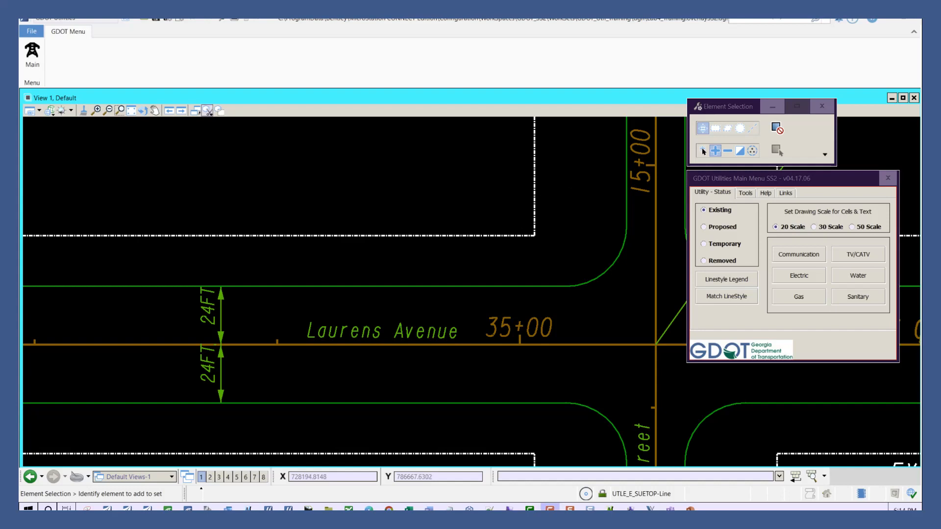
# Set the utility status to Proposed at 50 Scale and start Curb & Gutter from the Sanitary utility's GUPS roadway items.
pyautogui.click(707, 227)
pyautogui.click(876, 229)
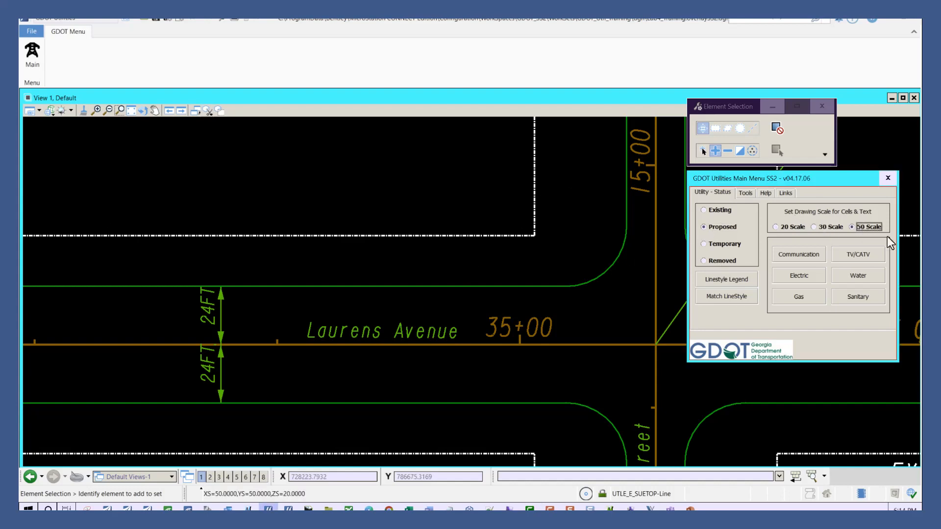
pyautogui.click(869, 296)
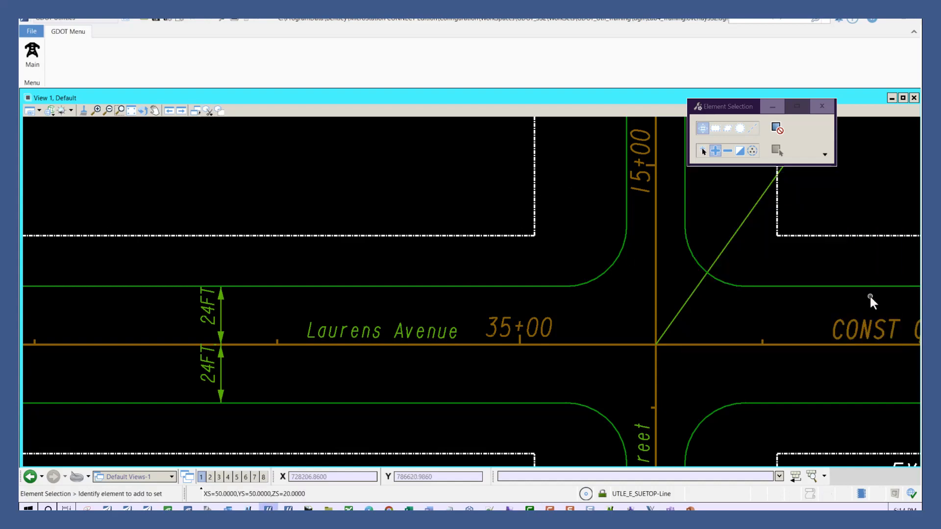
pyautogui.moveTo(368, 306); pyautogui.dragTo(796, 270)
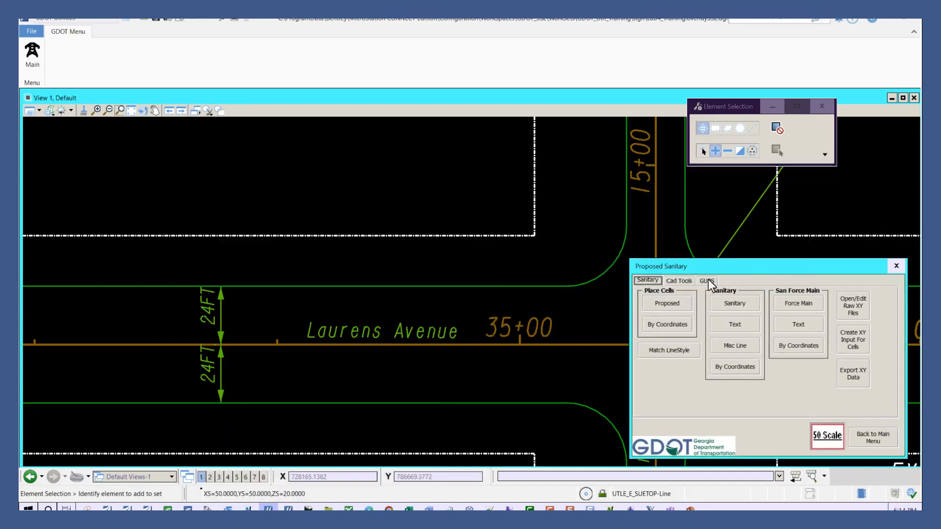
pyautogui.click(707, 280)
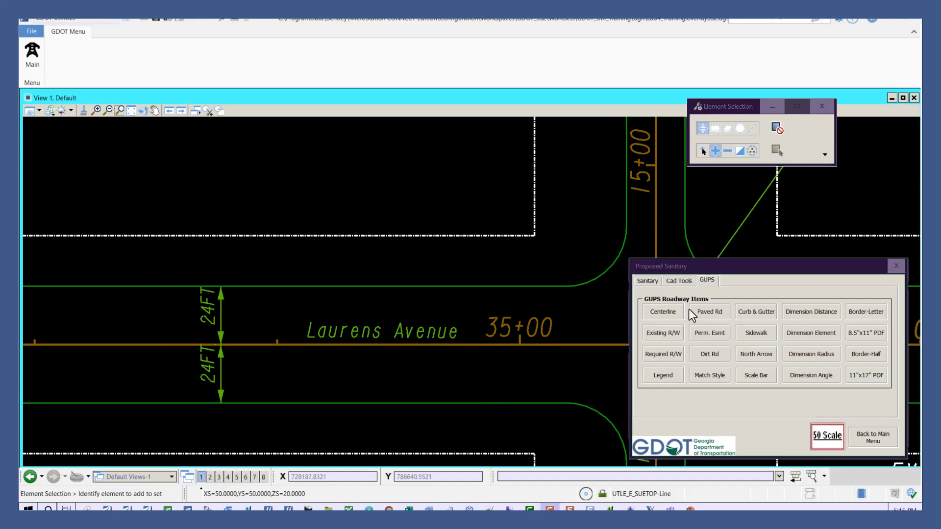
pyautogui.click(760, 313)
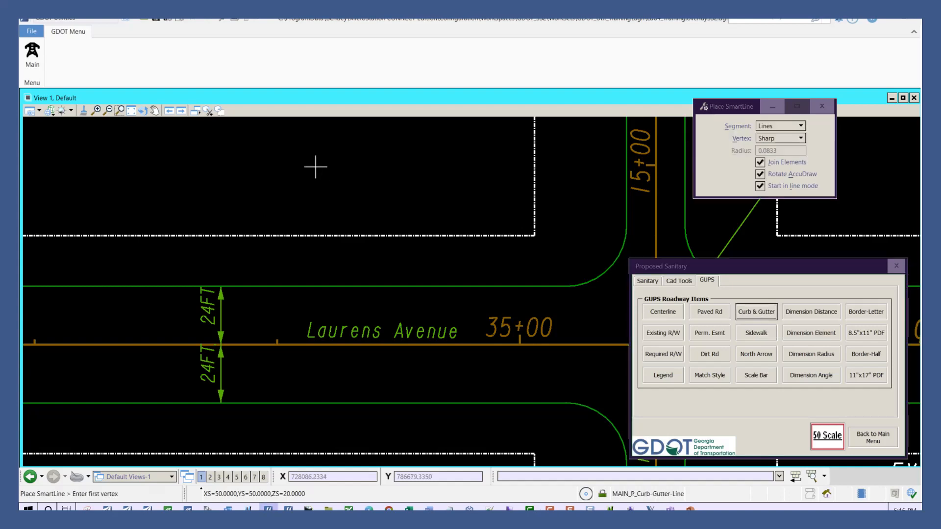
# Draw a short trial curb and gutter line in the open area north of Laurens Avenue and undo it.
pyautogui.click(438, 211)
pyautogui.click(311, 183)
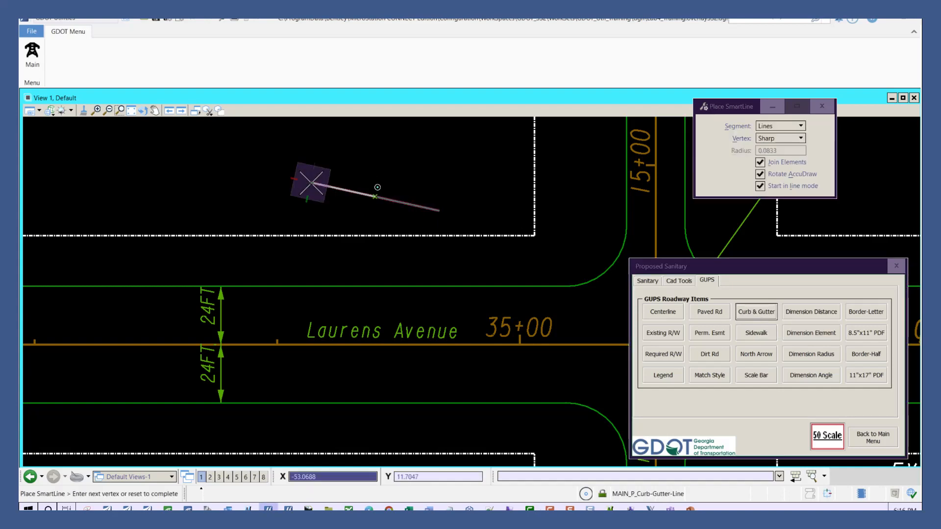
pyautogui.rightClick(383, 188)
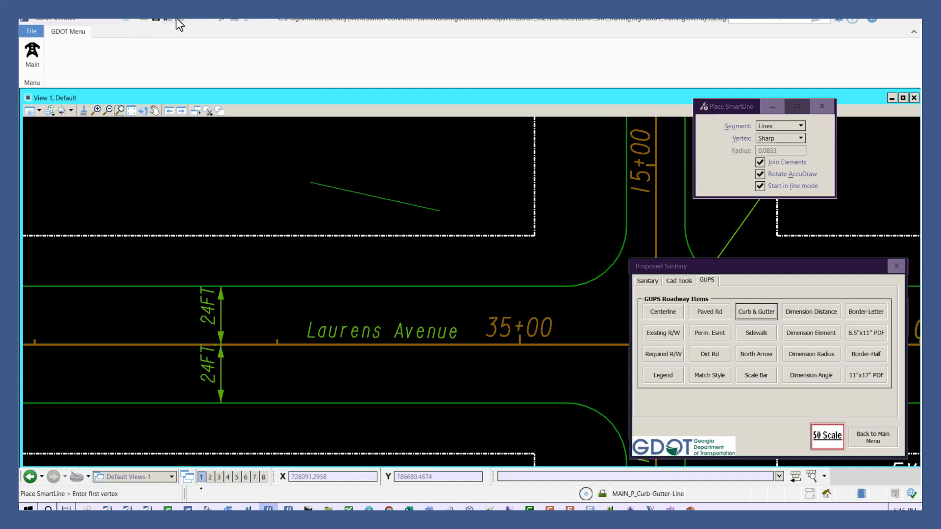
pyautogui.click(192, 20)
# Set the default snap mode to Keypoint for placing the curb and gutter lines.
pyautogui.scroll(-5, 198, 187)
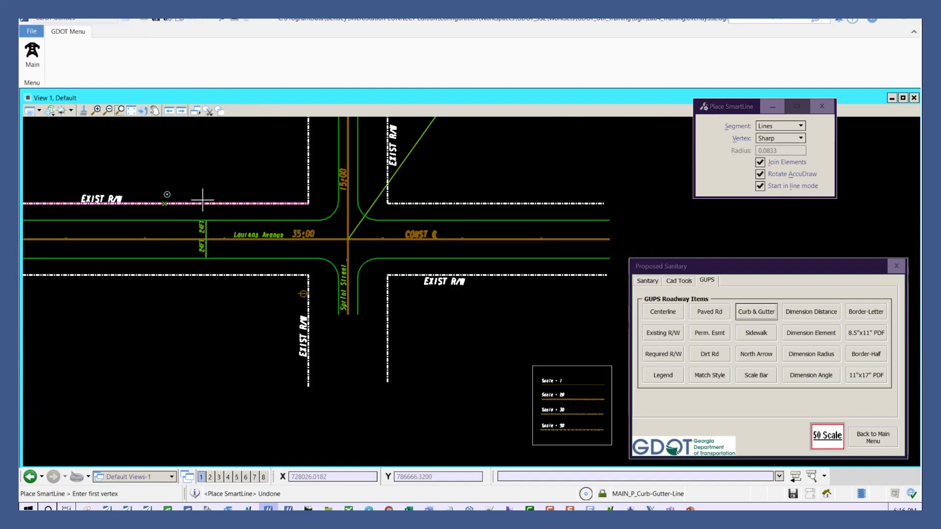
pyautogui.scroll(-1, 316, 374)
pyautogui.scroll(1, 300, 246)
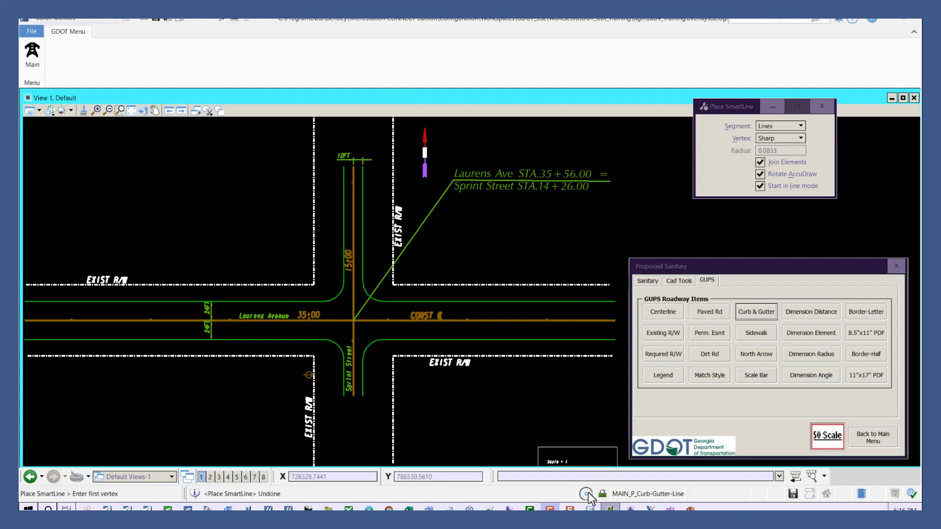
pyautogui.moveTo(583, 494)
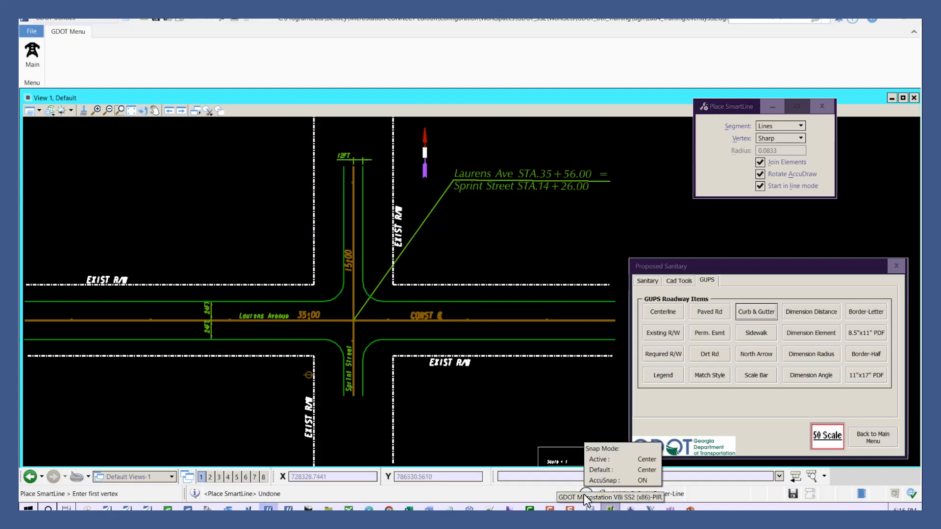
pyautogui.click(583, 494)
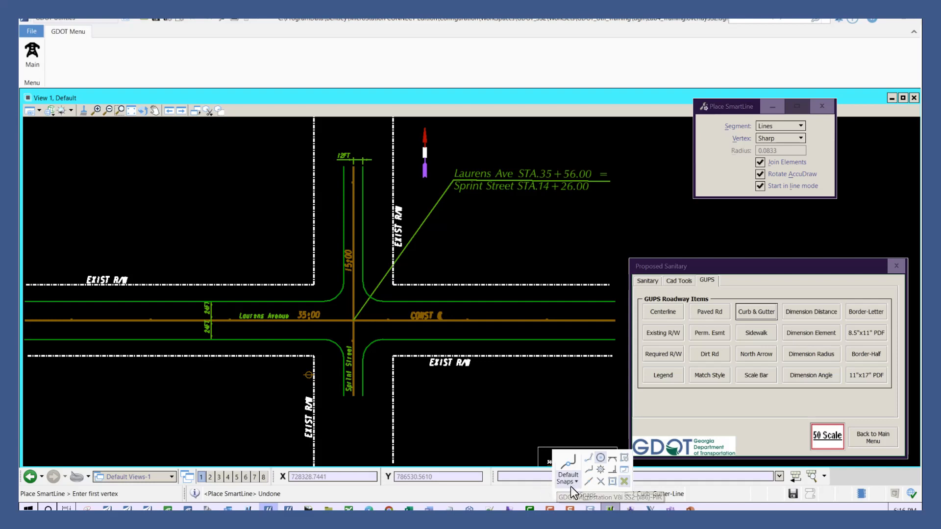
pyautogui.click(578, 482)
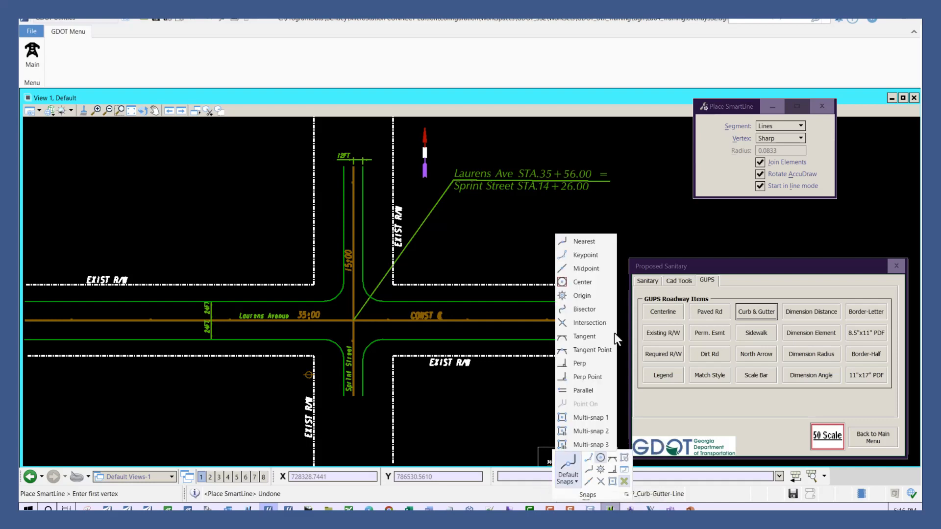
pyautogui.click(561, 254)
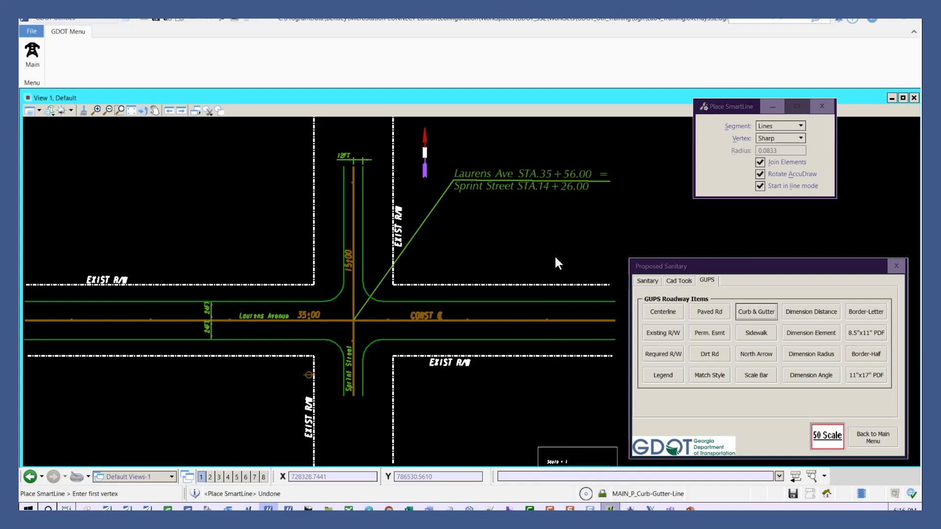
# Place a curb and gutter line about 145 ft long on Sprint Street's west edge, from its north end to the corner curve.
pyautogui.click(341, 175)
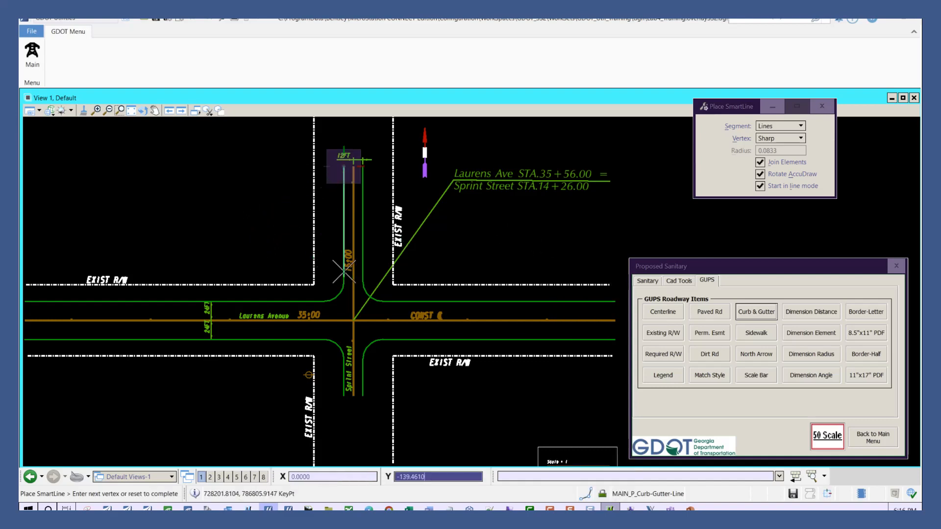
pyautogui.click(332, 253)
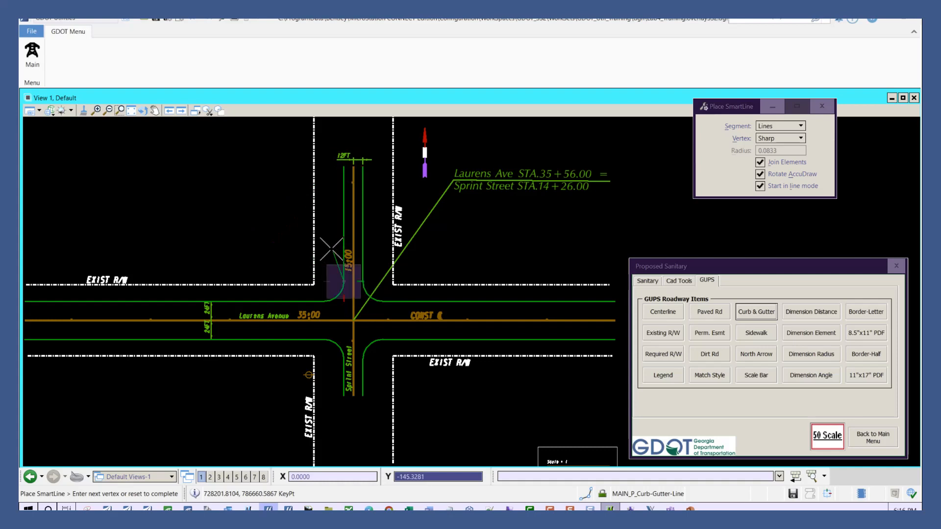
pyautogui.rightClick(221, 219)
# Place a curb and gutter line about 377 ft long on Laurens Avenue's north edge, from its west end to the corner curve.
pyautogui.middleClick(31, 300)
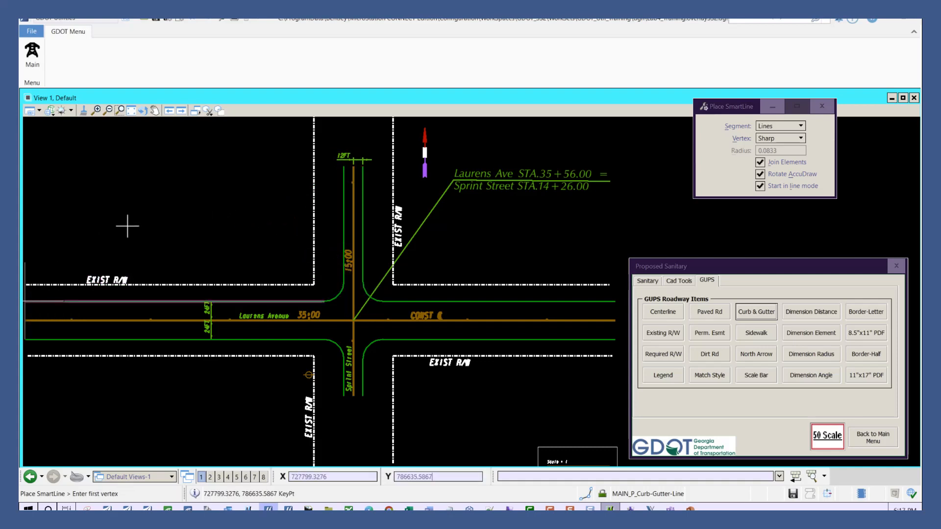
pyautogui.scroll(-1, 162, 241)
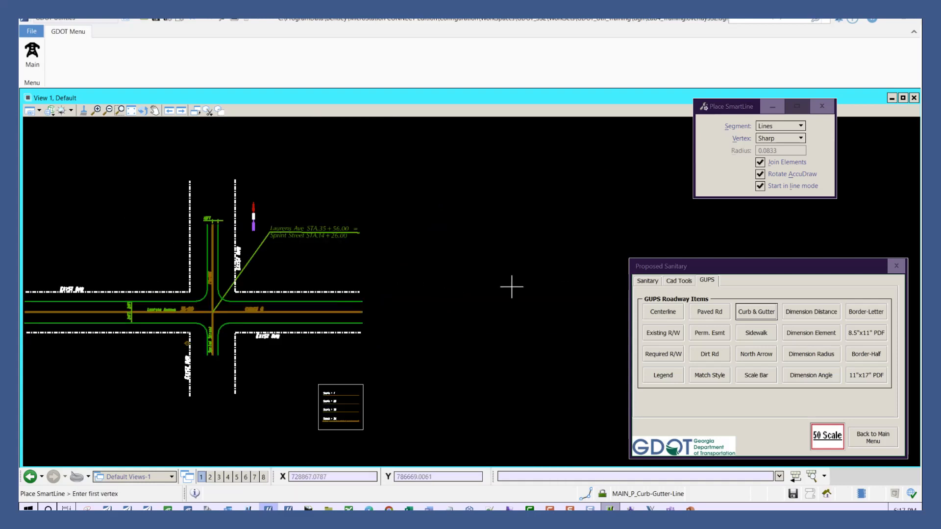
pyautogui.scroll(-1, 537, 294)
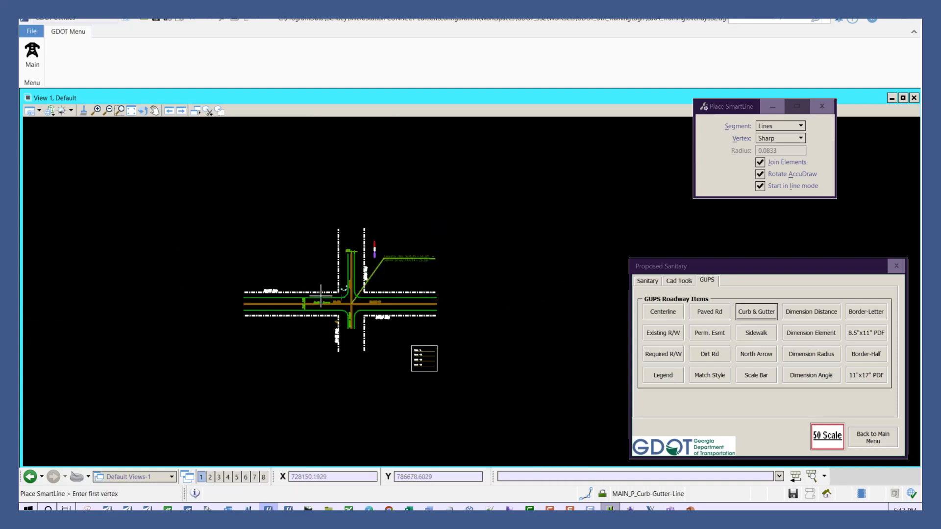
pyautogui.scroll(2, 321, 298)
pyautogui.click(88, 301)
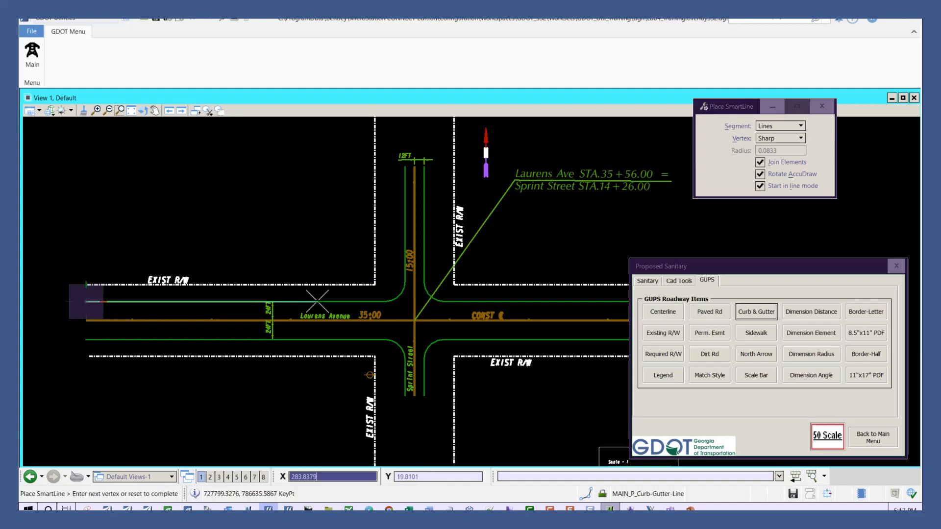
pyautogui.middleClick(385, 301)
pyautogui.click(308, 239)
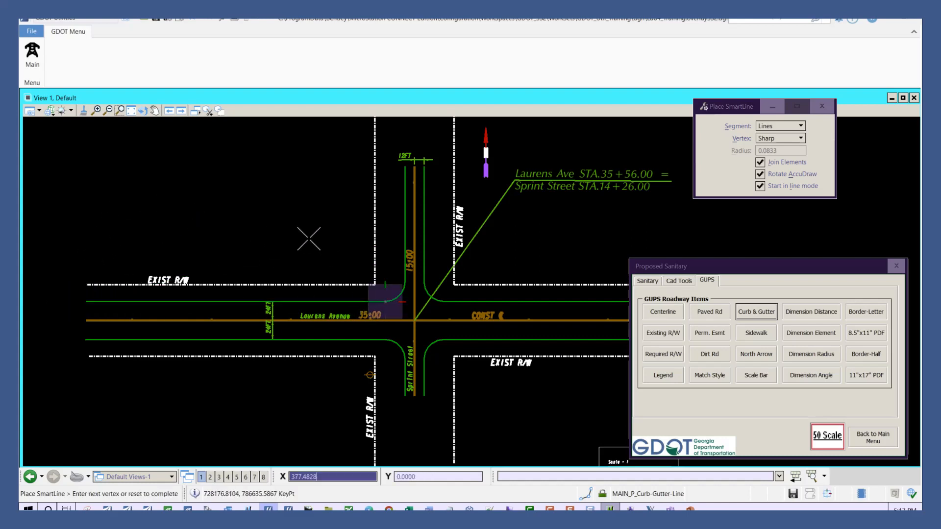
pyautogui.rightClick(256, 189)
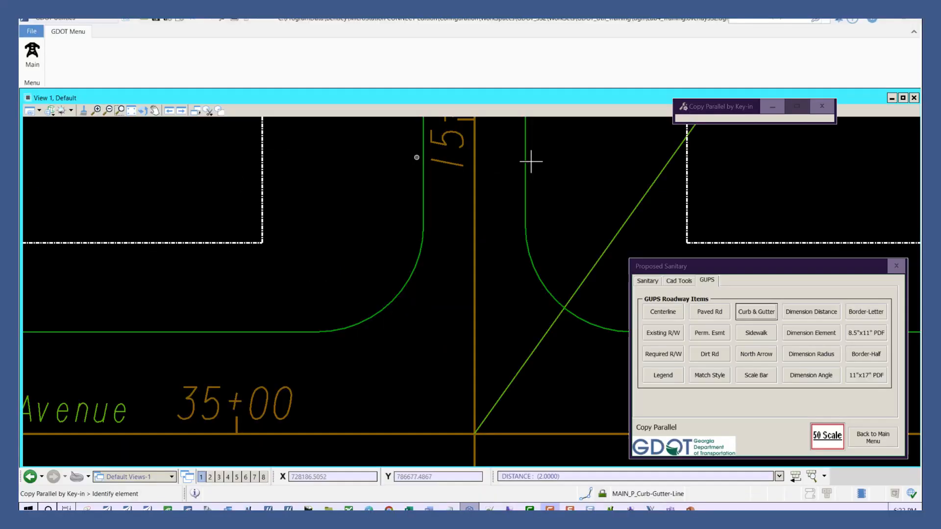
# Move the curb and gutter line on Sprint Street's west edge parallel 2 ft to the west, away from the centerline.
pyautogui.click(682, 282)
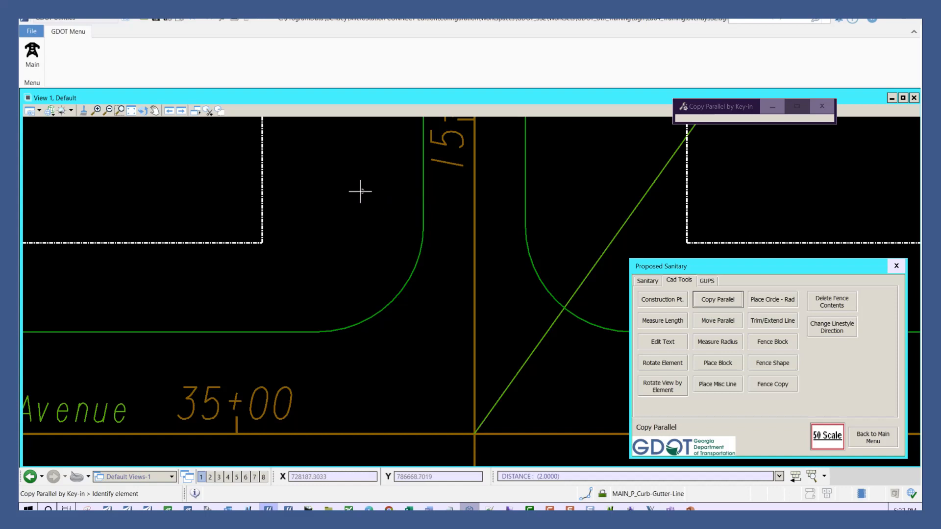
pyautogui.click(719, 321)
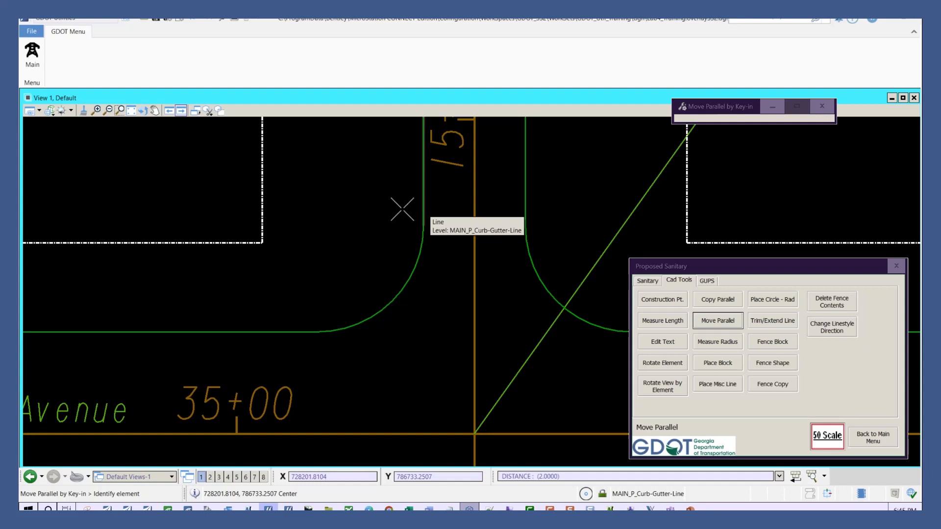
pyautogui.click(403, 209)
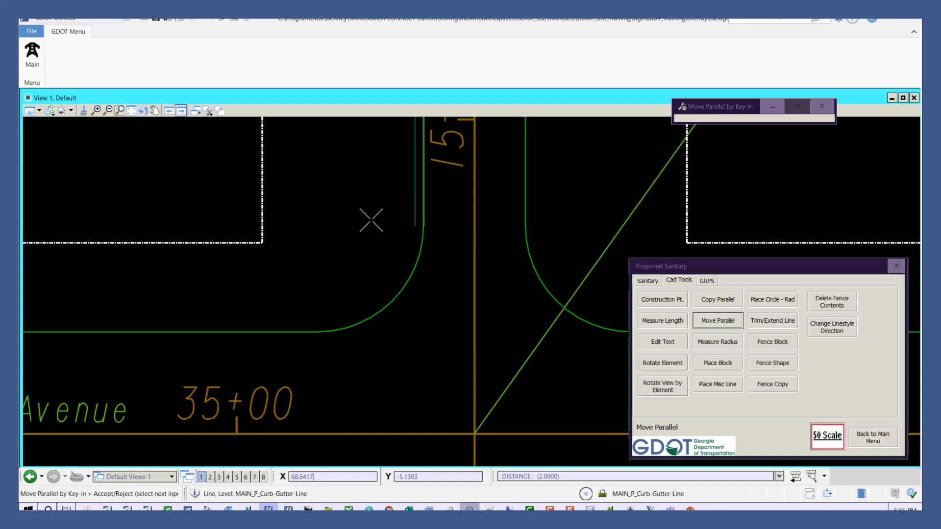
pyautogui.click(401, 209)
pyautogui.rightClick(417, 207)
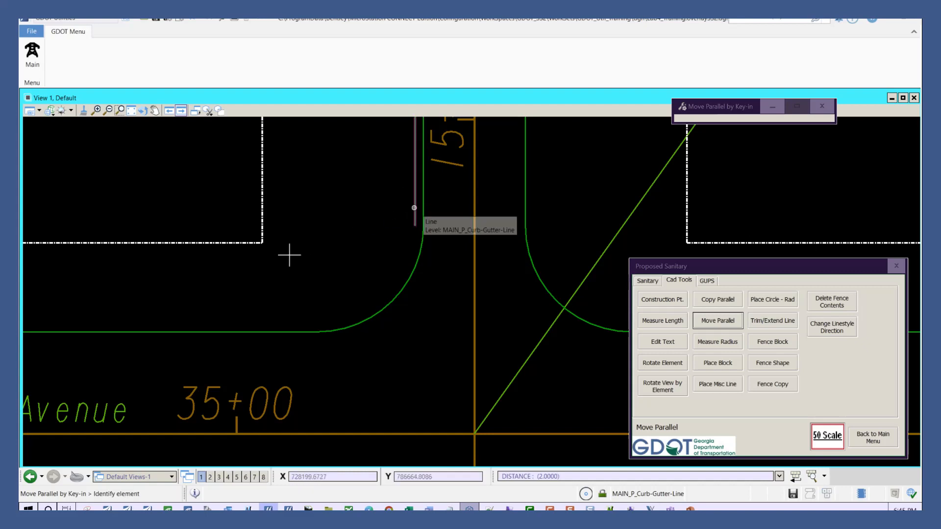
# Move the curb and gutter line on Laurens Avenue's north edge parallel 2 ft to the north.
pyautogui.rightClick(291, 331)
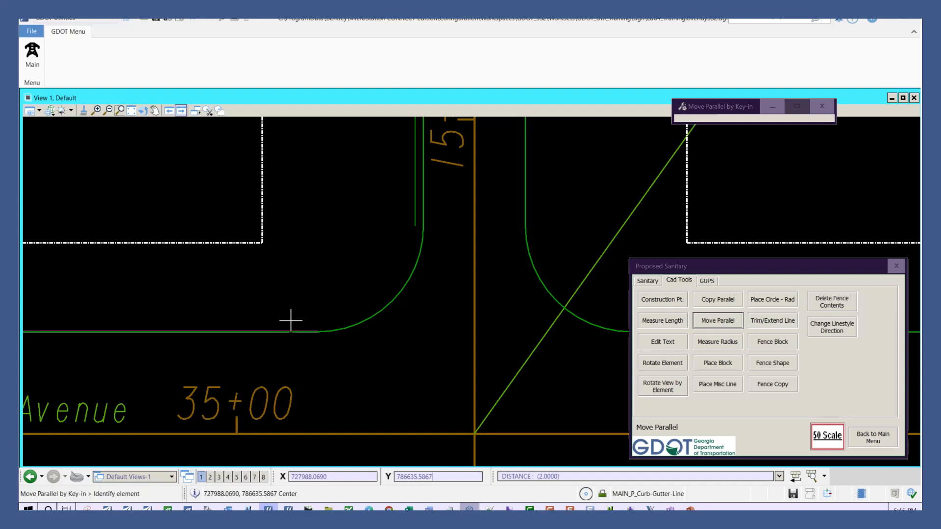
pyautogui.click(291, 321)
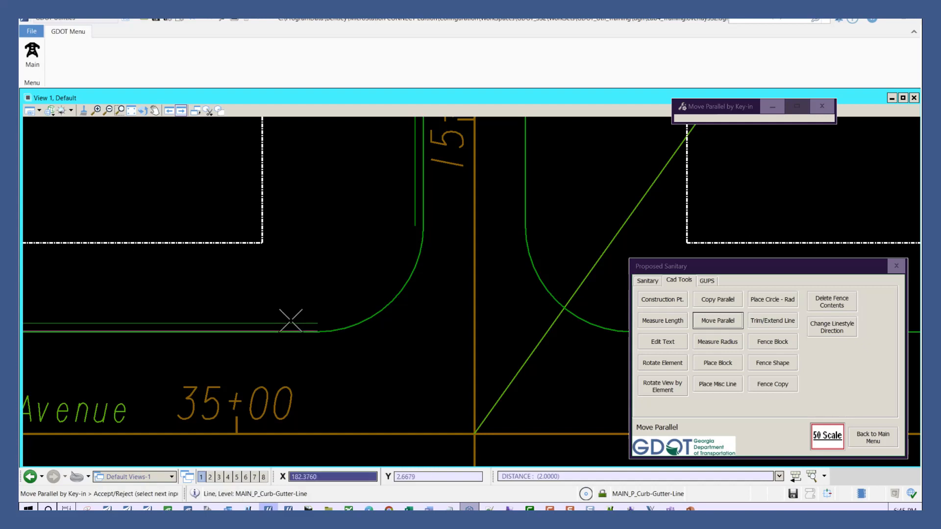
pyautogui.click(303, 272)
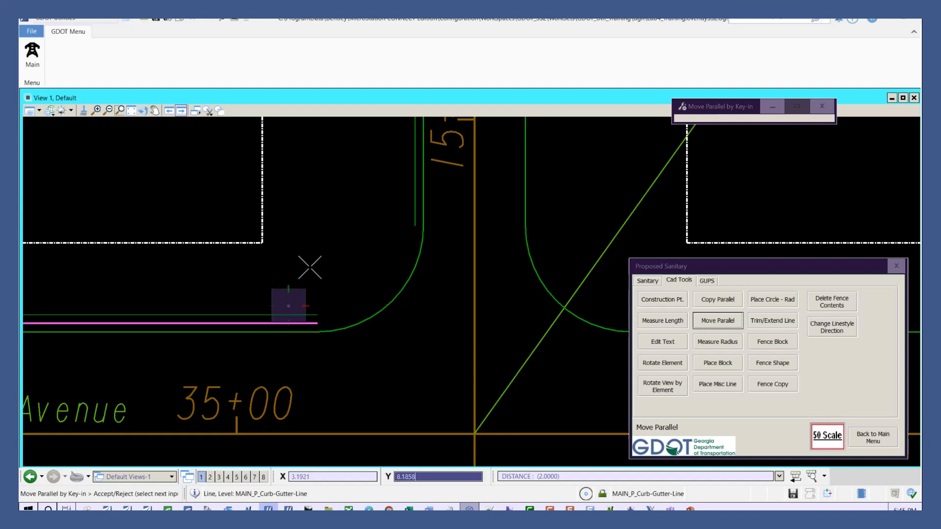
pyautogui.rightClick(310, 267)
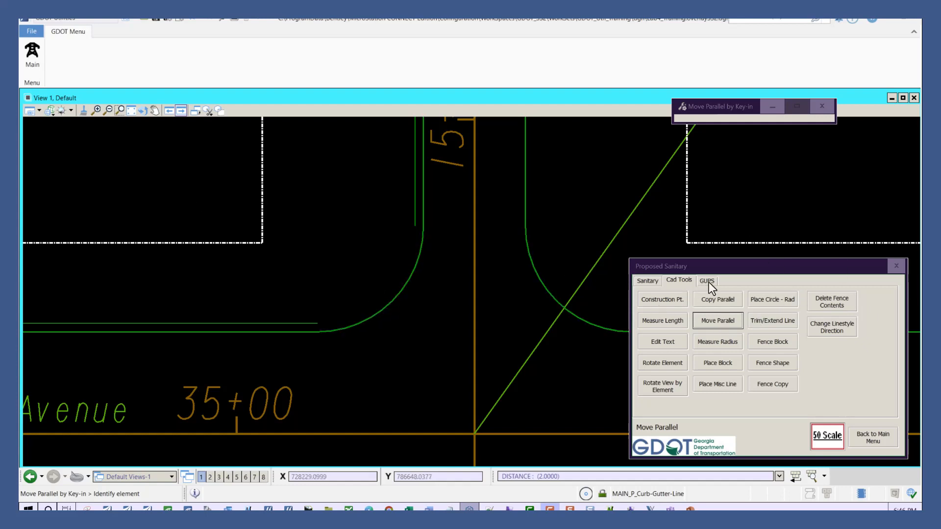
# Copy the edge-of-pavement arc at the northwest corner of the intersection parallel 2 ft inward, joining the two moved curb lines.
pyautogui.click(679, 279)
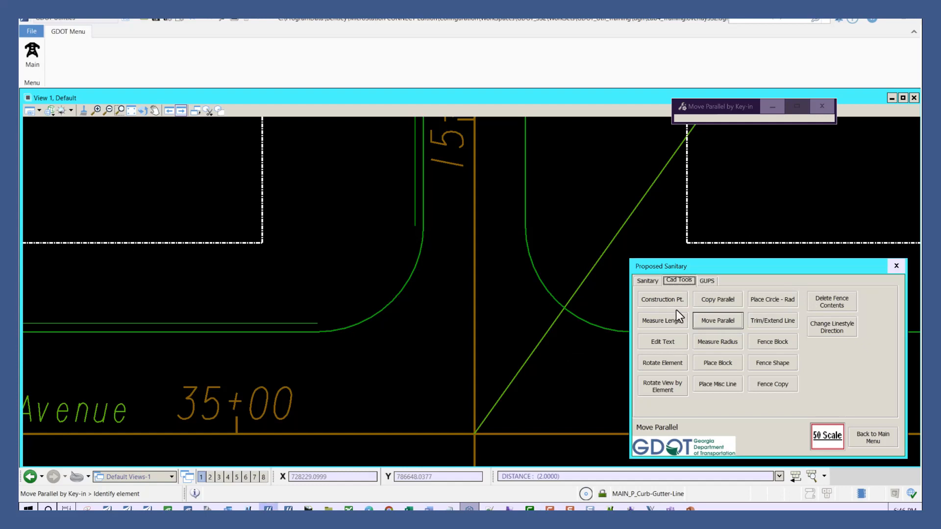
pyautogui.click(715, 302)
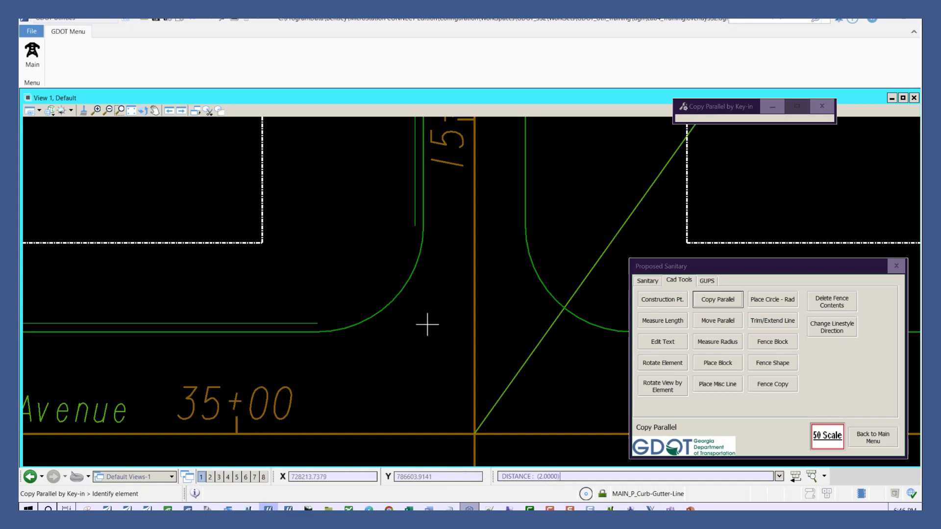
pyautogui.click(394, 302)
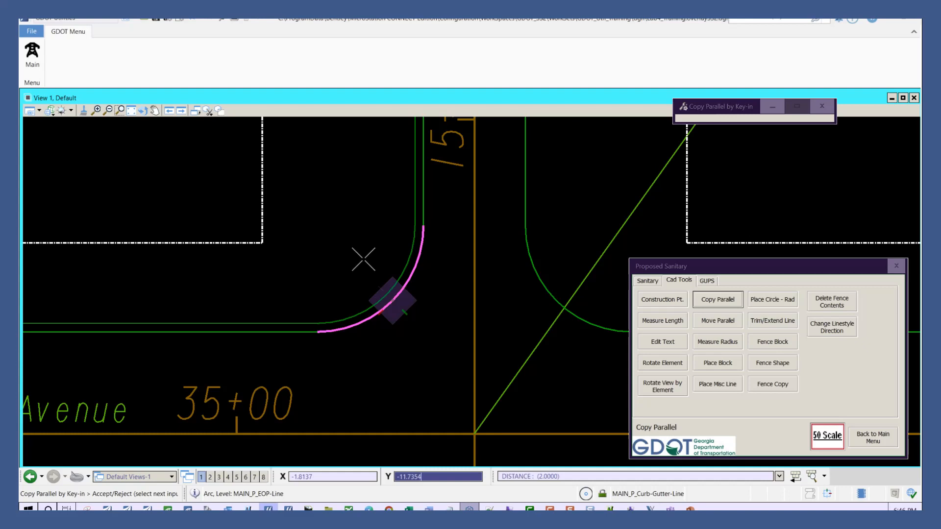
pyautogui.click(363, 260)
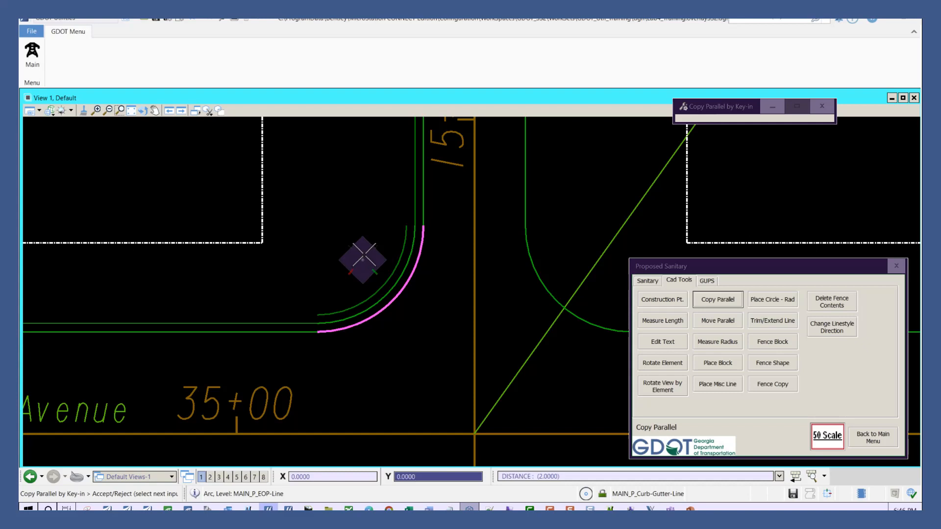
pyautogui.rightClick(360, 253)
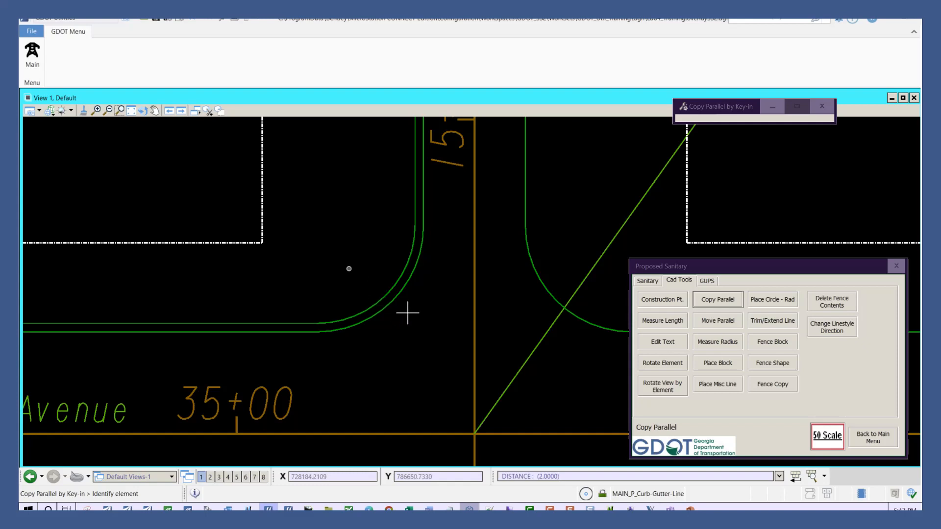
# Change the level of the copied inner corner arc to MAIN_P_Curb-Gutter-Line and clear the selection.
pyautogui.scroll(3, 406, 312)
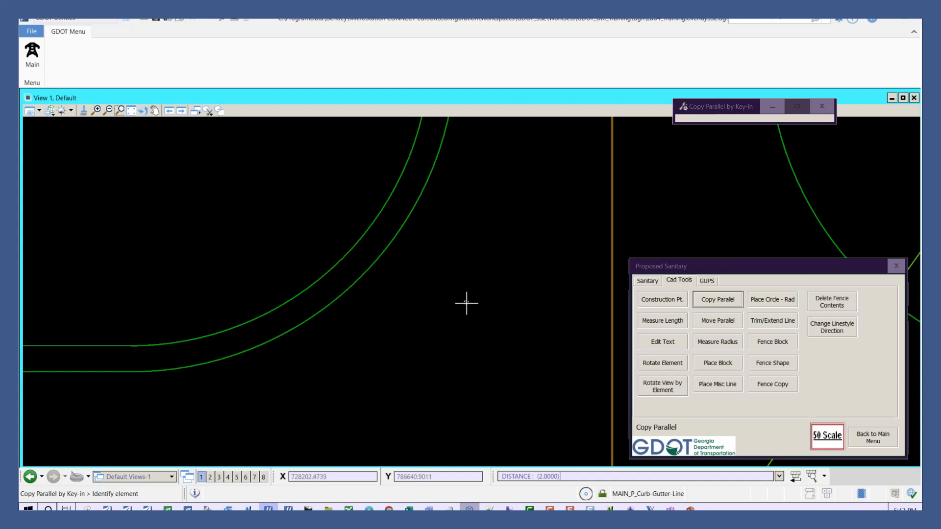
pyautogui.rightClick(467, 304)
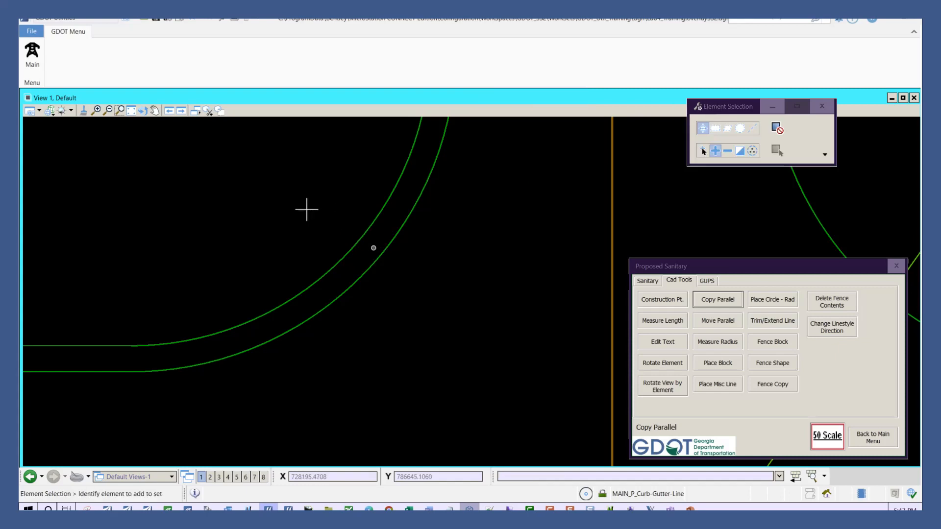
pyautogui.moveTo(373, 247); pyautogui.dragTo(351, 216)
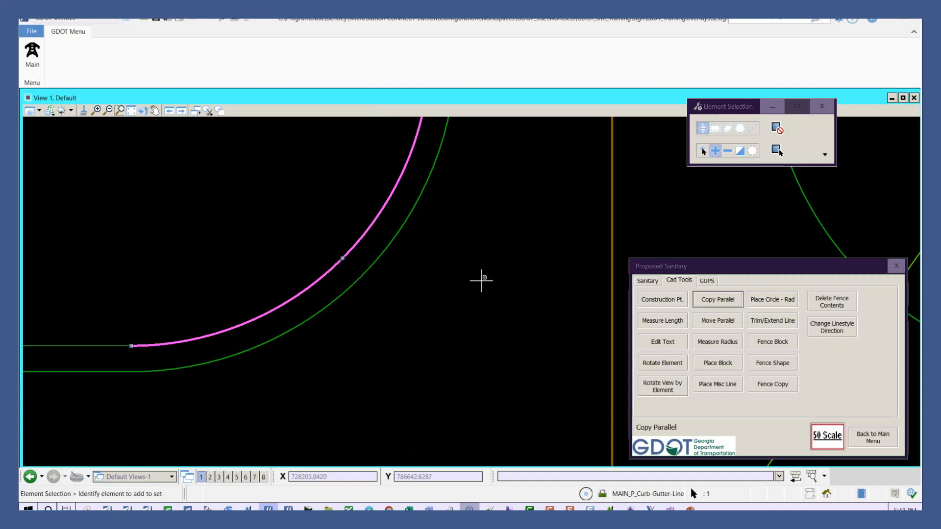
pyautogui.rightClick(482, 281)
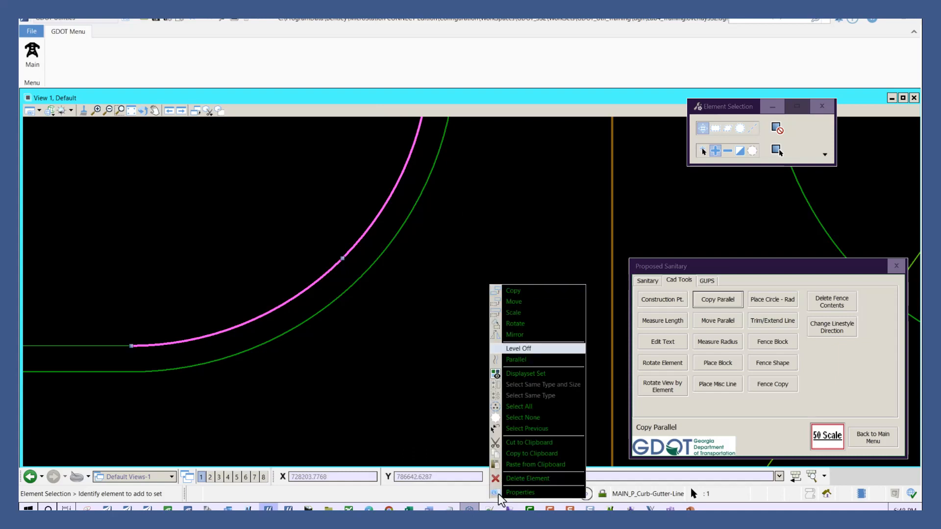
pyautogui.click(512, 493)
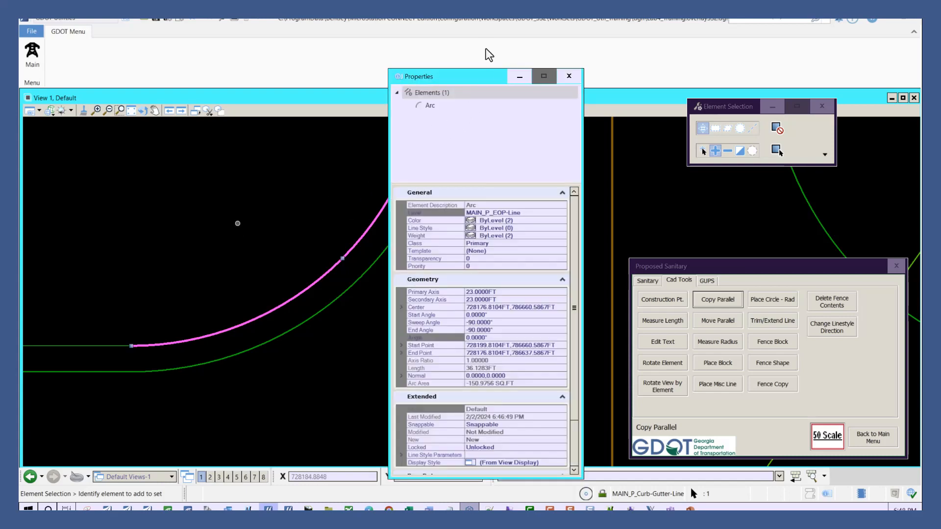
pyautogui.click(417, 57)
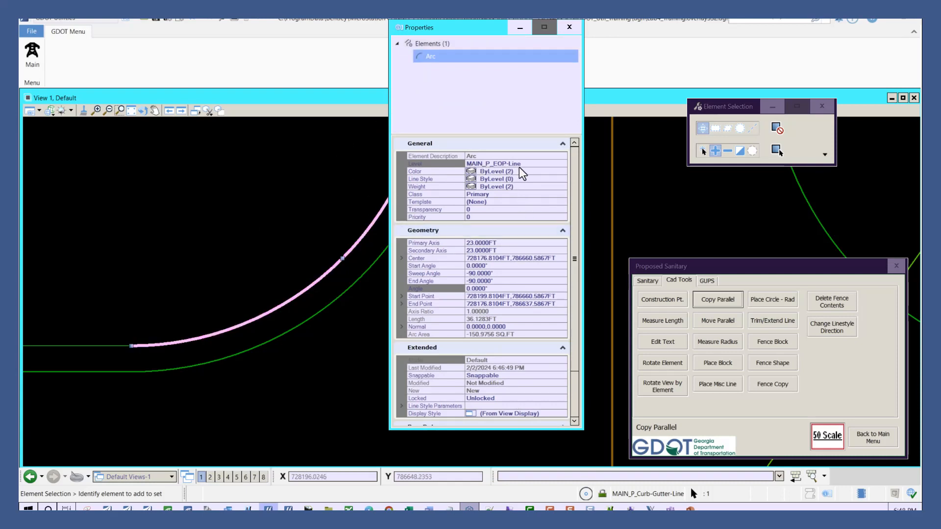
pyautogui.click(563, 165)
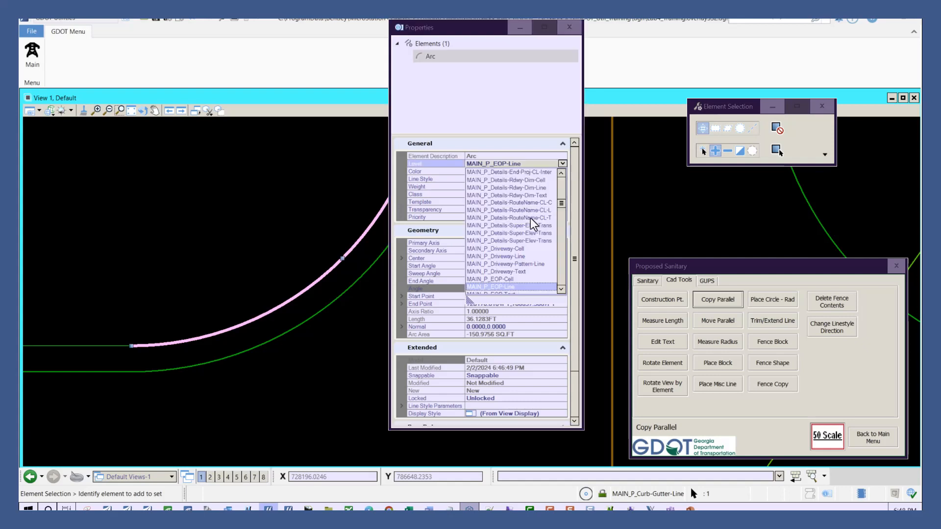
pyautogui.scroll(5, 532, 223)
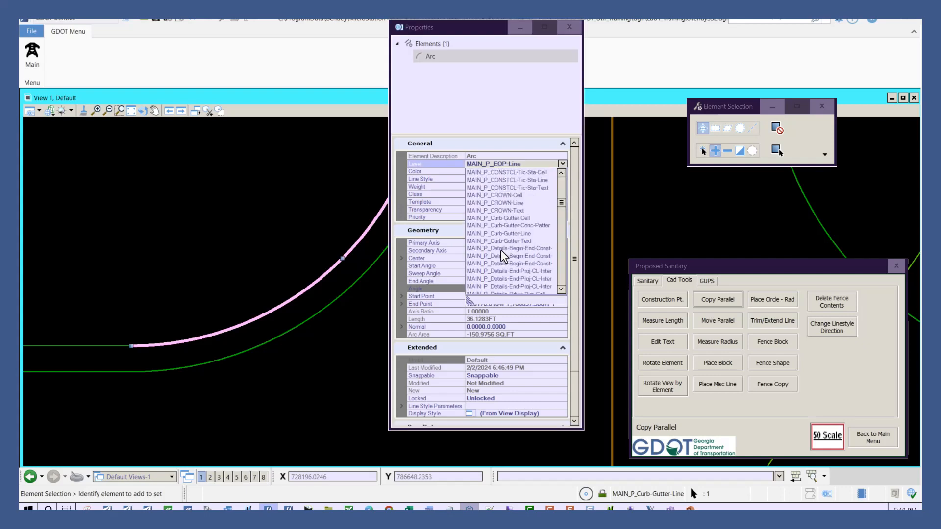
pyautogui.click(504, 233)
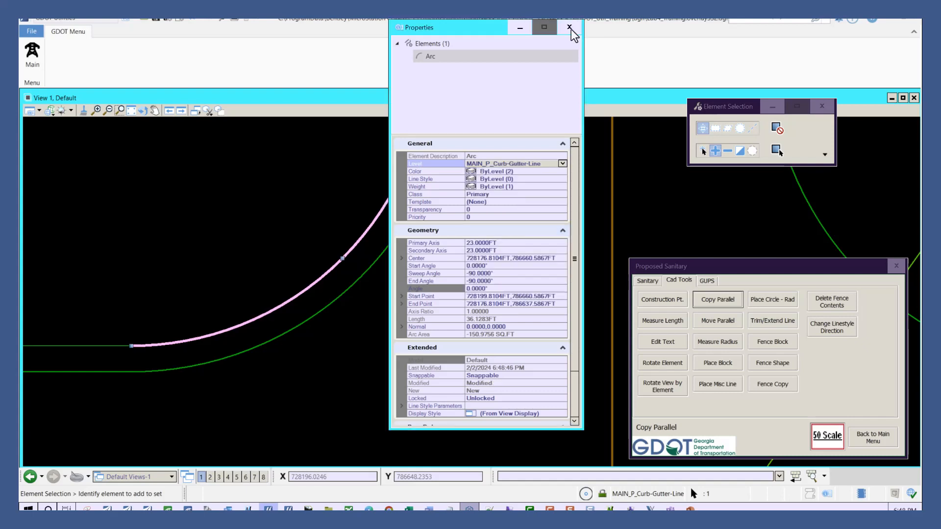
pyautogui.click(569, 27)
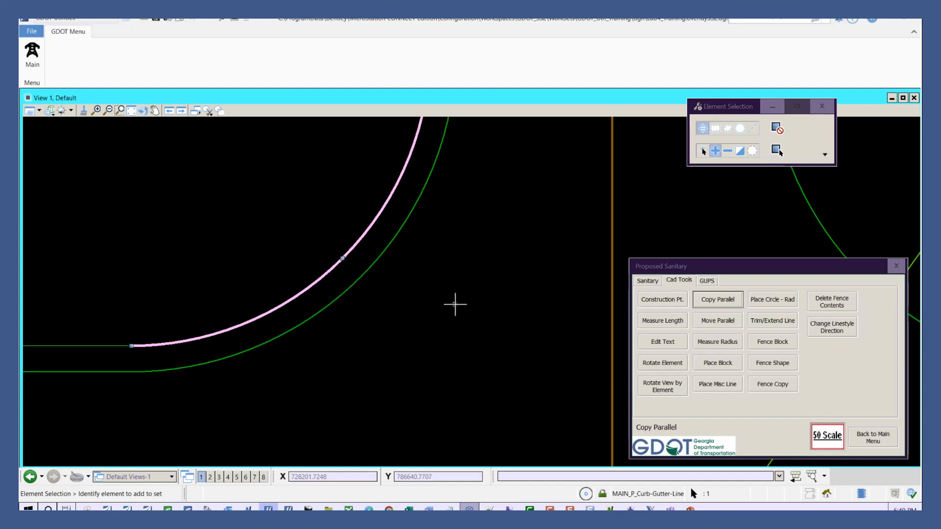
pyautogui.rightClick(455, 304)
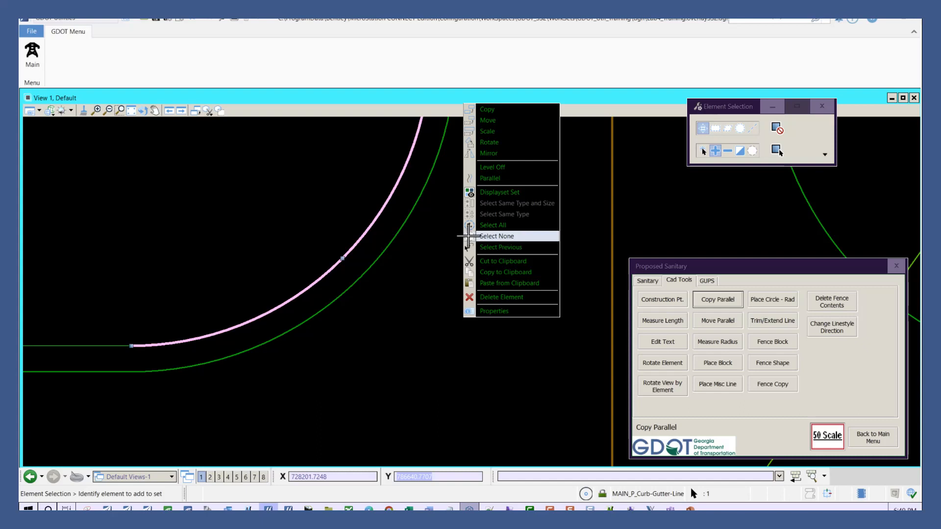
pyautogui.click(470, 237)
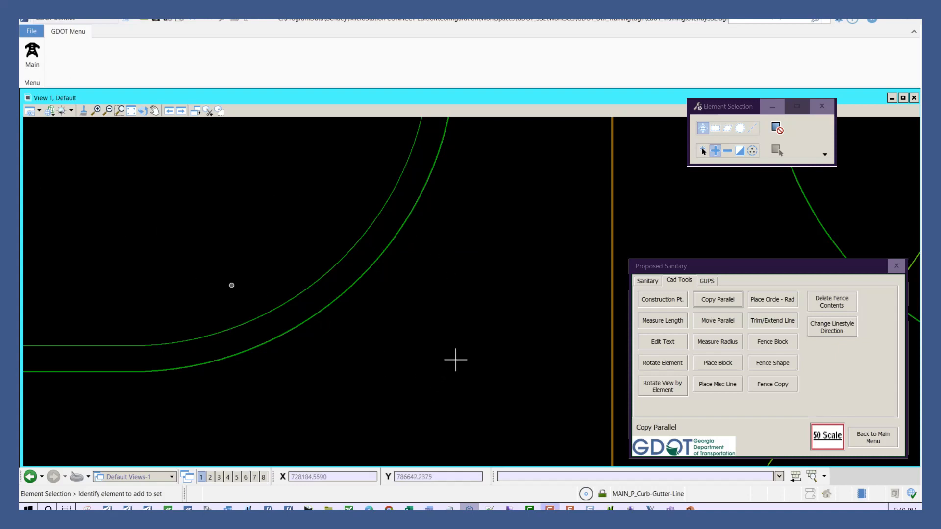
# Copy the Sprint Street curb line, the inner corner arc and the Laurens Avenue curb line parallel 0.5 ft away from the roads.
pyautogui.scroll(-2, 456, 365)
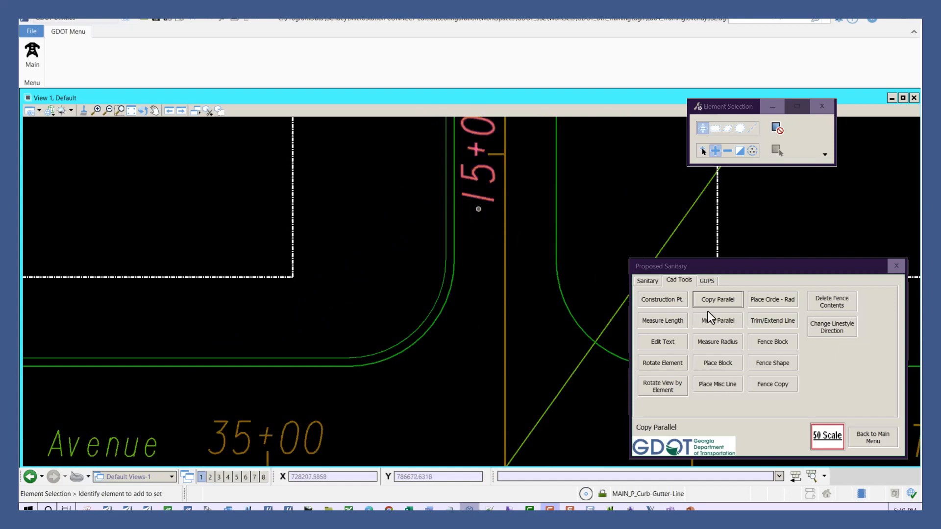
pyautogui.click(728, 300)
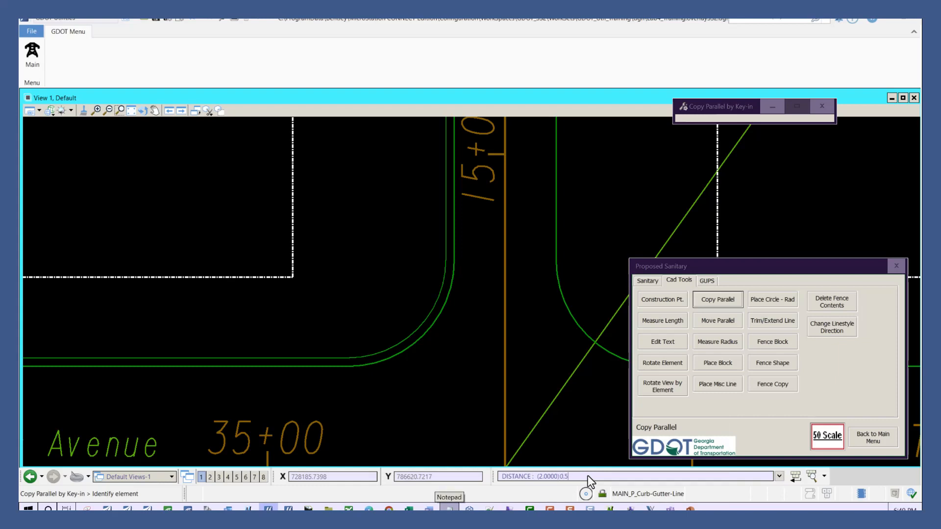
pyautogui.press('Return')
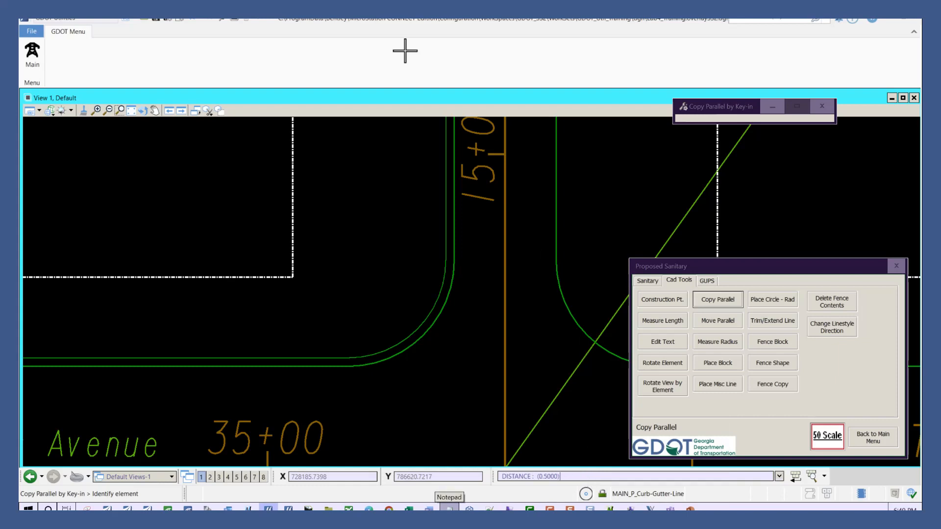
pyautogui.click(447, 188)
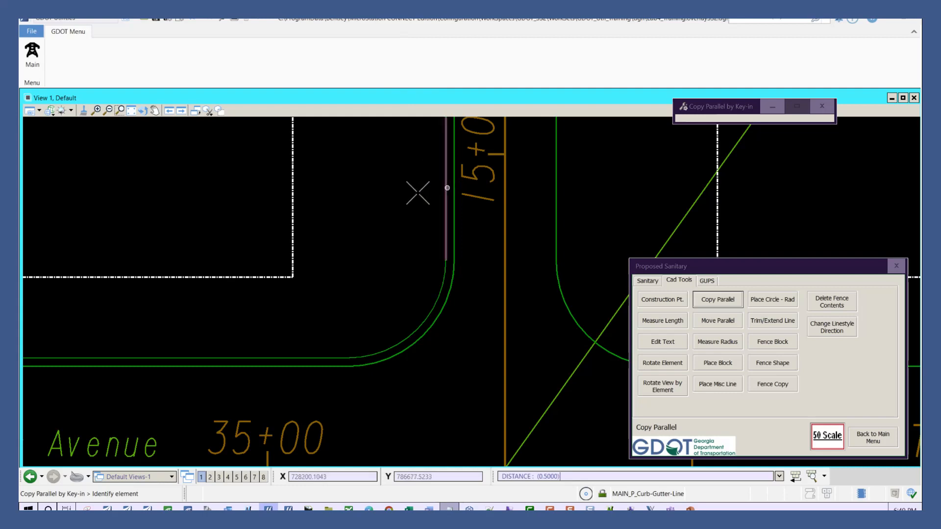
pyautogui.click(439, 311)
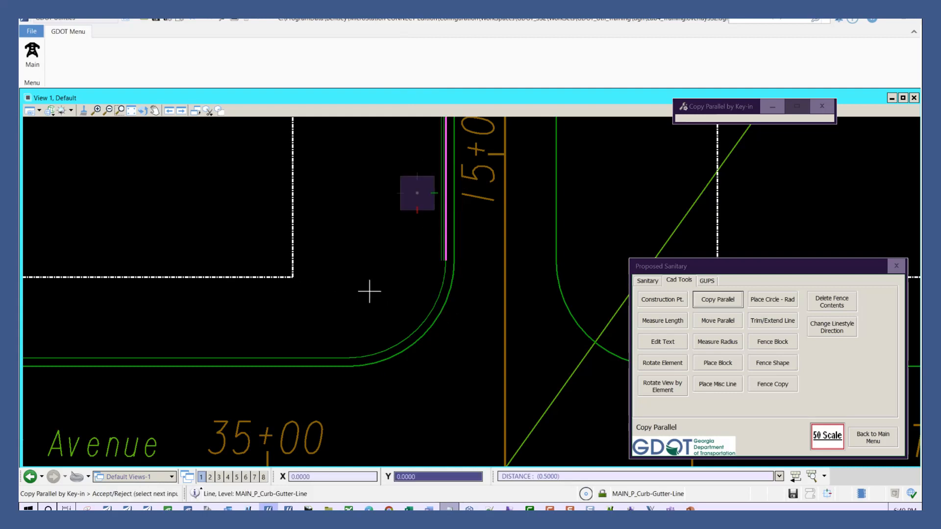
pyautogui.click(437, 301)
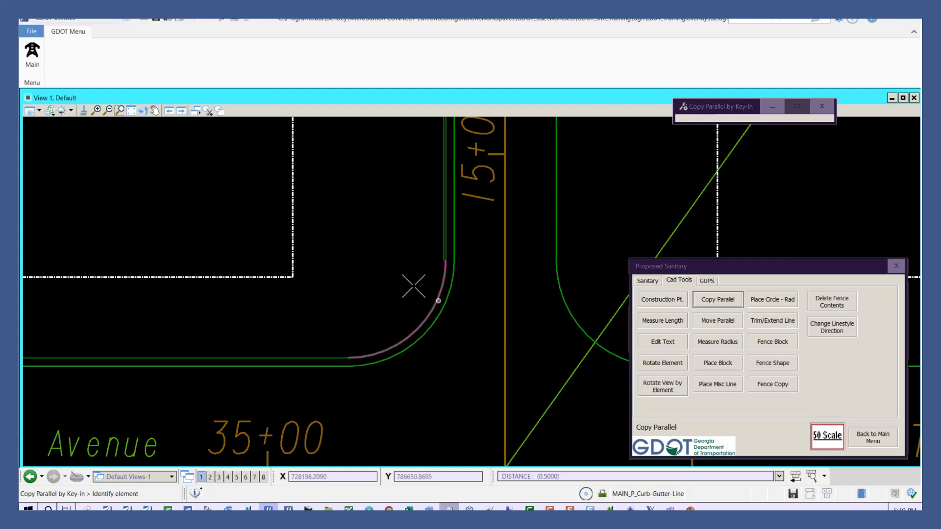
pyautogui.click(326, 350)
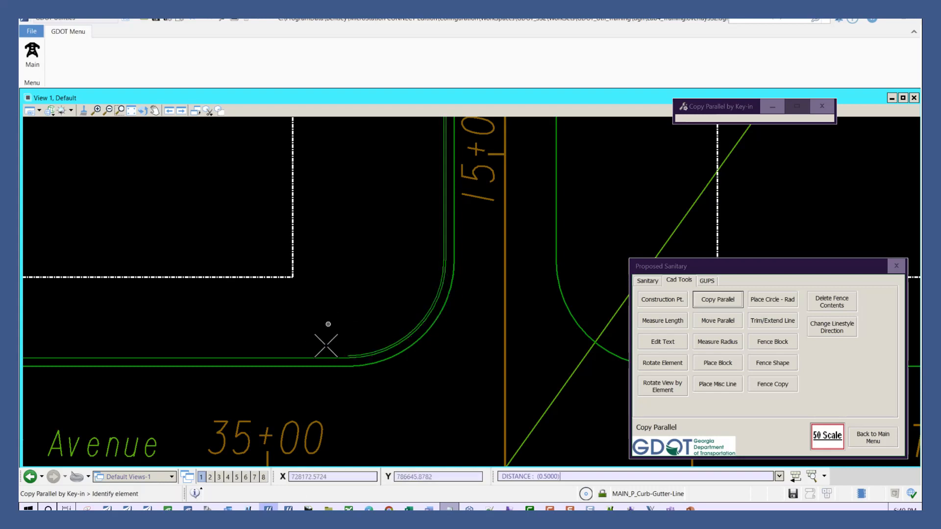
pyautogui.click(325, 341)
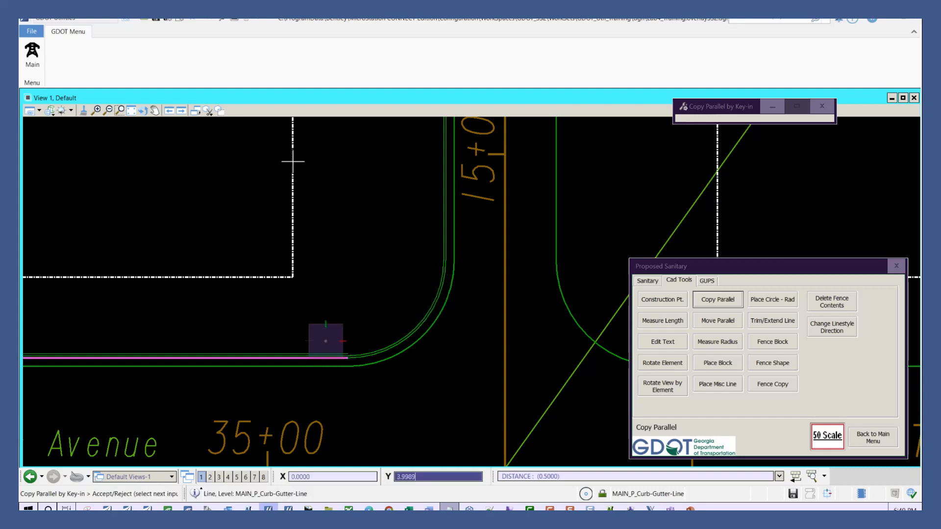
pyautogui.click(326, 341)
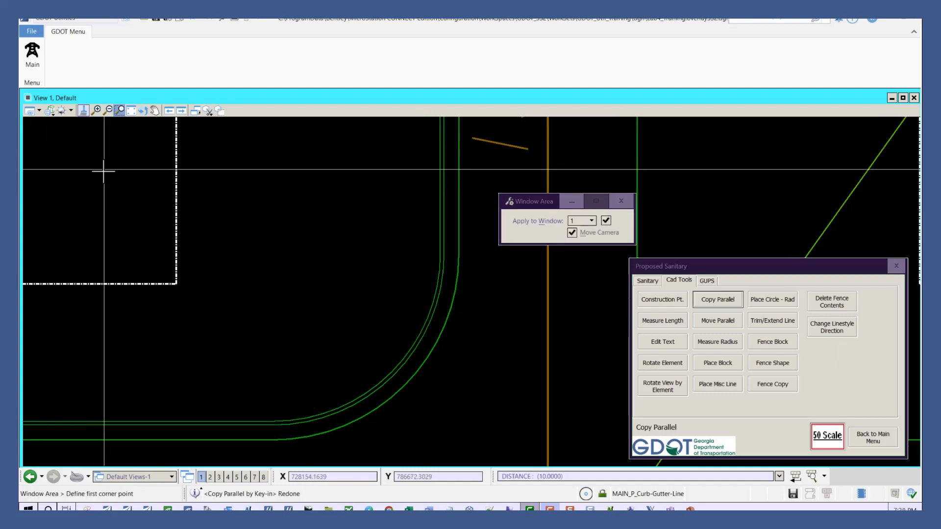
pyautogui.rightClick(88, 134)
pyautogui.rightClick(184, 66)
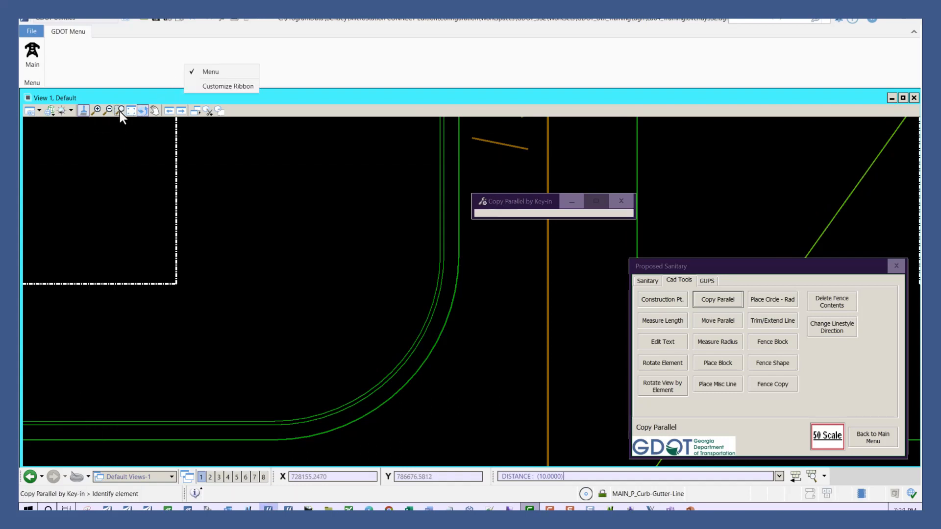
# Copy the innermost curb and gutter line along Sprint Street parallel 5 ft to the west, away from the road.
pyautogui.click(119, 111)
pyautogui.click(139, 180)
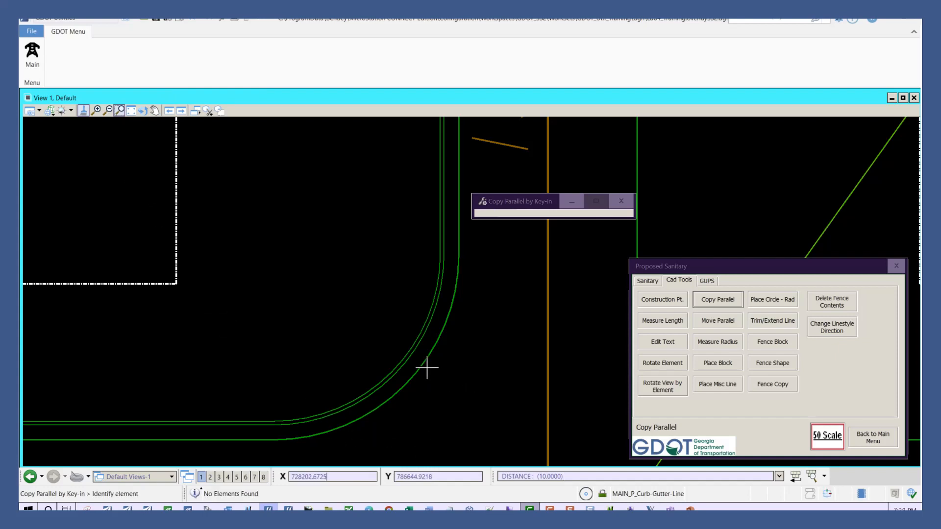
pyautogui.click(119, 111)
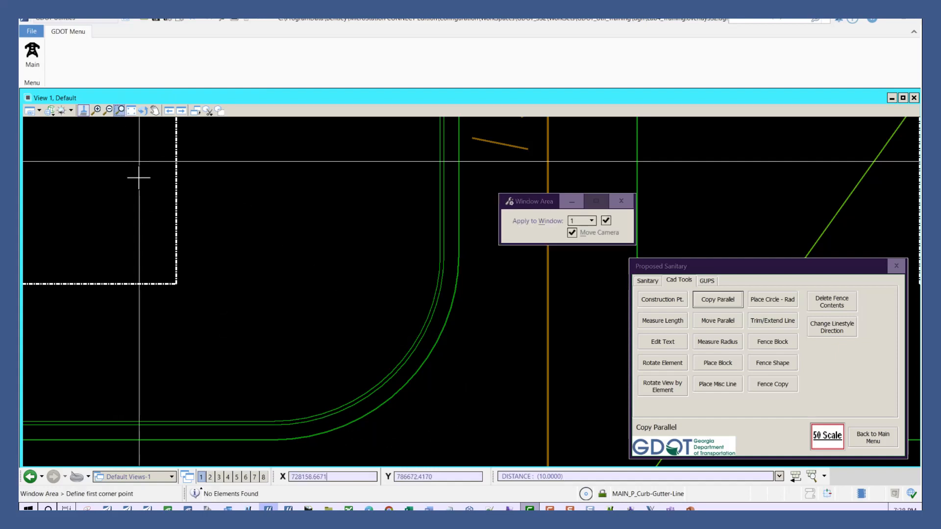
pyautogui.click(130, 213)
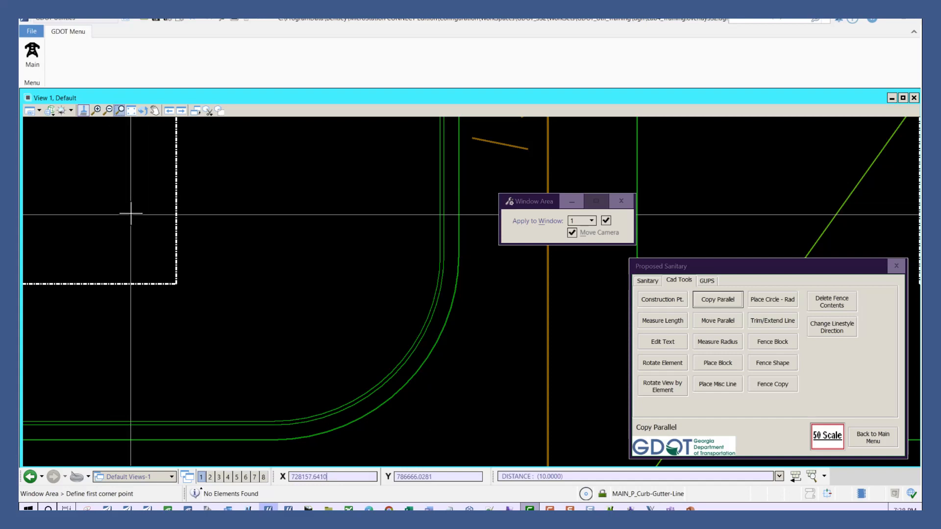
pyautogui.click(430, 456)
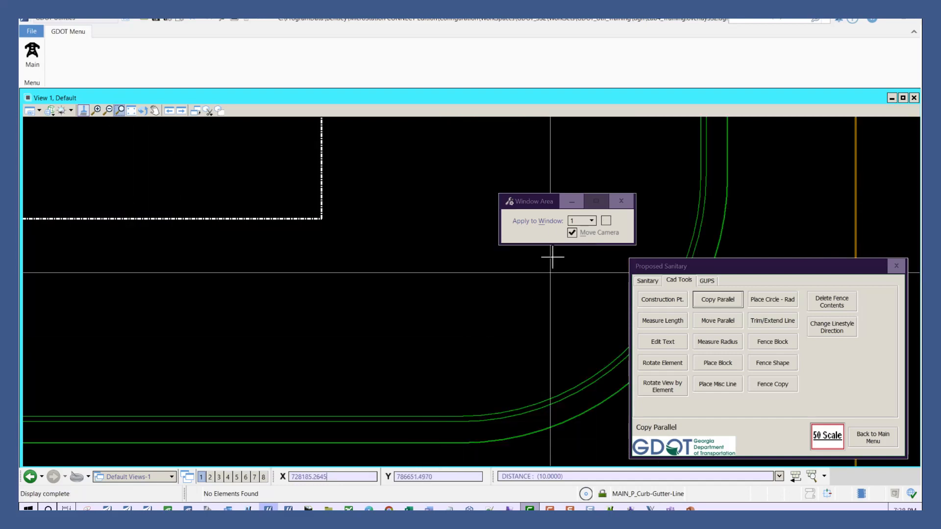
pyautogui.moveTo(791, 266); pyautogui.dragTo(884, 272)
pyautogui.rightClick(596, 139)
pyautogui.click(829, 306)
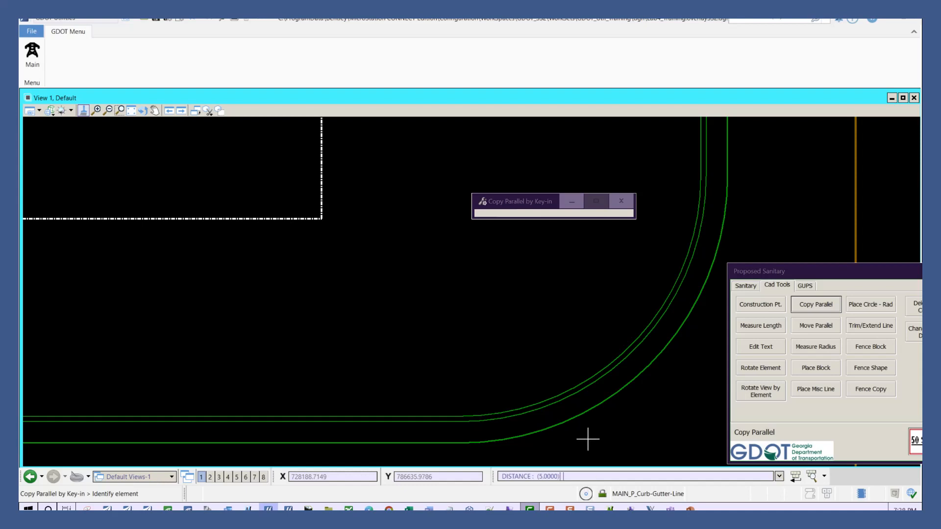
pyautogui.click(700, 153)
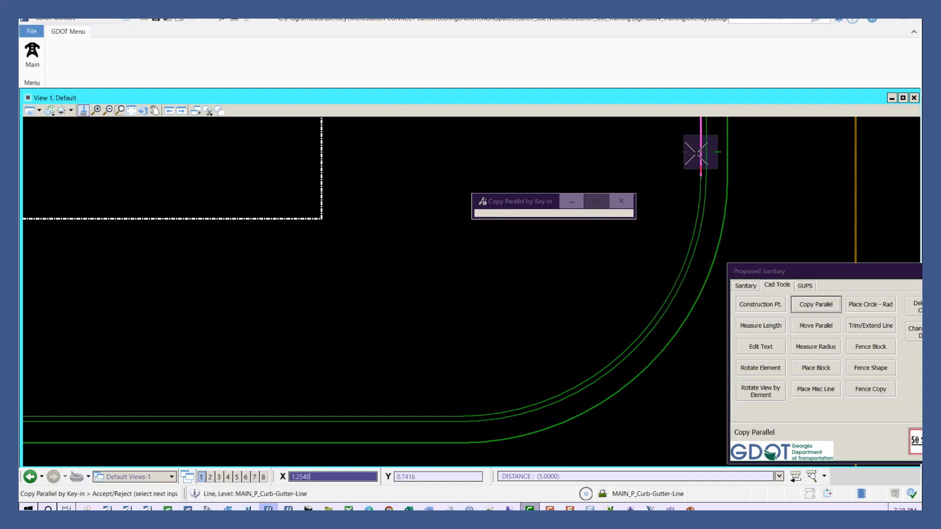
pyautogui.click(670, 235)
# Copy the innermost corner arc and the adjoining Laurens Avenue curb line parallel 5 ft away from the roads.
pyautogui.click(681, 269)
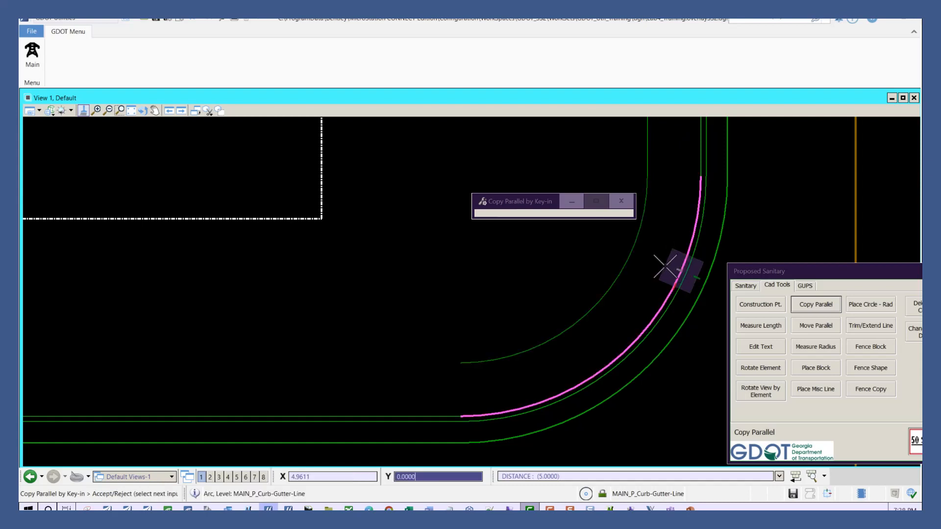
pyautogui.click(647, 270)
pyautogui.rightClick(643, 286)
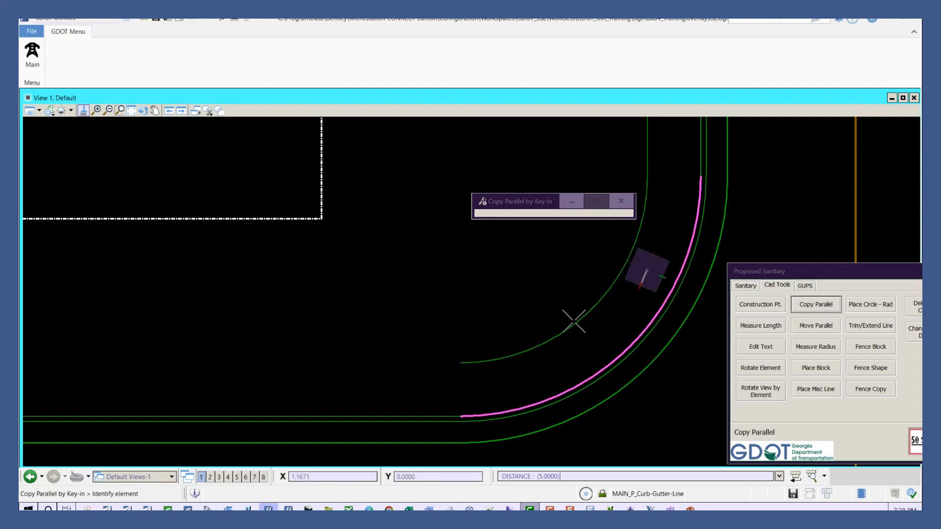
pyautogui.click(395, 416)
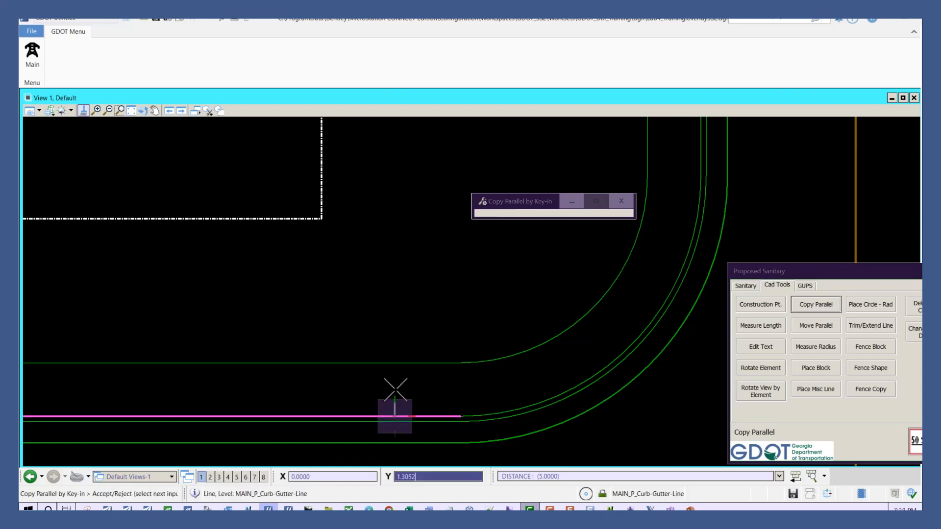
pyautogui.rightClick(393, 314)
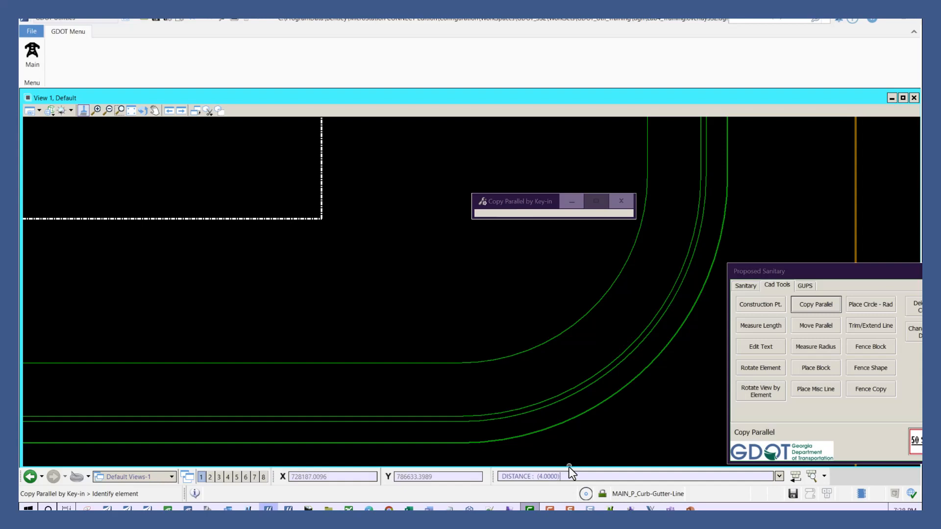
# Copy the new Sprint Street line, corner arc and Laurens Avenue line parallel 4 ft further inward from the roads.
pyautogui.click(646, 143)
pyautogui.click(557, 148)
pyautogui.click(609, 293)
pyautogui.click(507, 261)
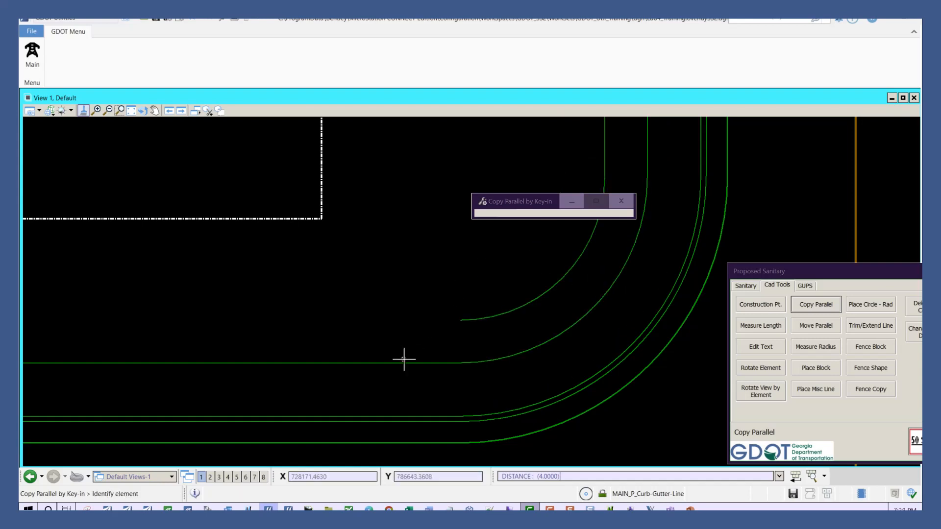
pyautogui.click(402, 363)
pyautogui.click(410, 297)
pyautogui.rightClick(409, 296)
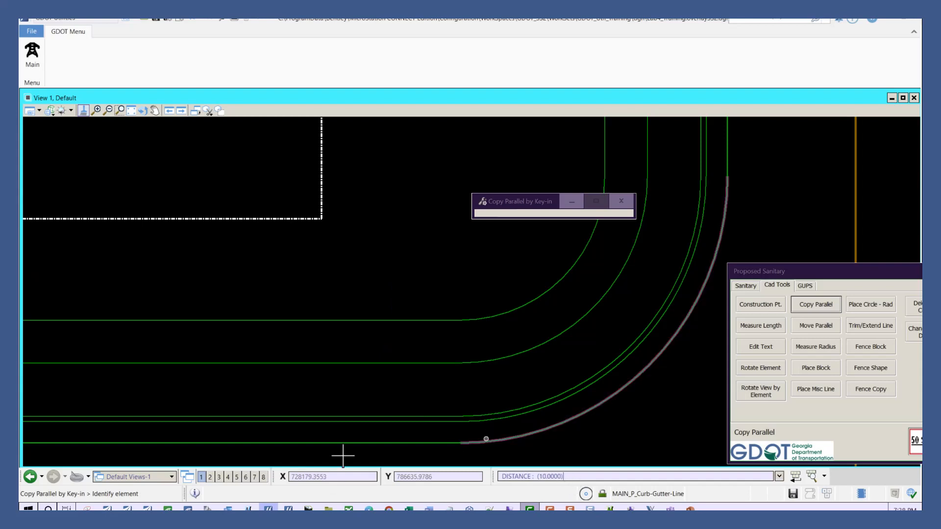
# Copy the northwest corner's right-of-way line along Sprint Street parallel 10 ft to the west.
pyautogui.click(320, 148)
pyautogui.click(258, 147)
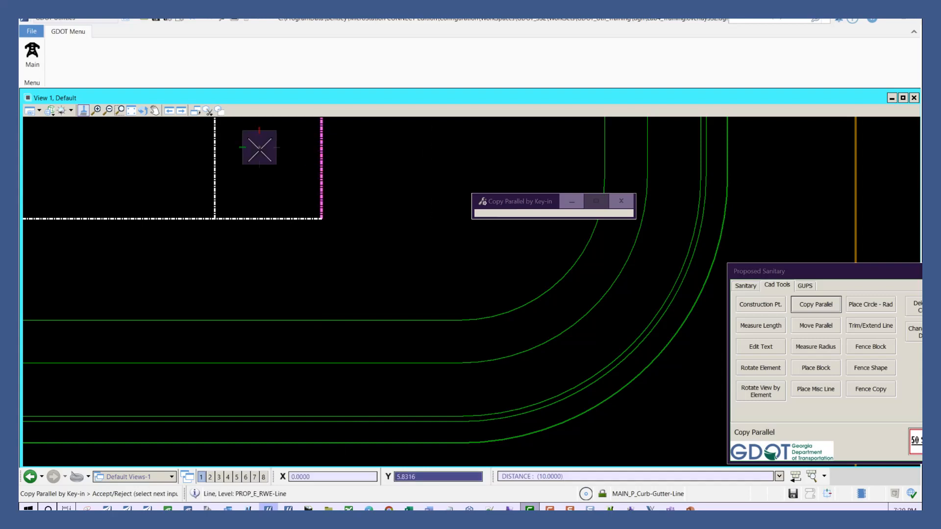
pyautogui.click(254, 219)
pyautogui.click(272, 263)
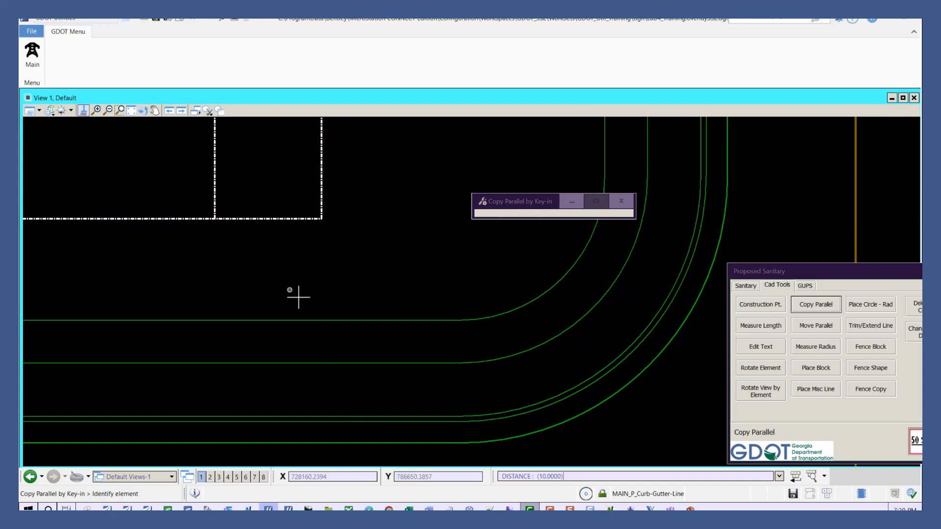
pyautogui.scroll(-2, 309, 308)
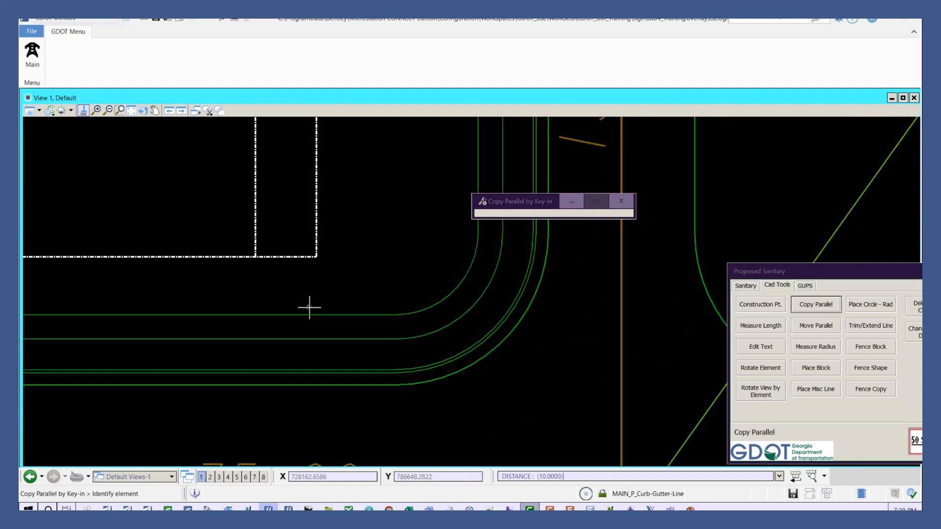
pyautogui.click(287, 256)
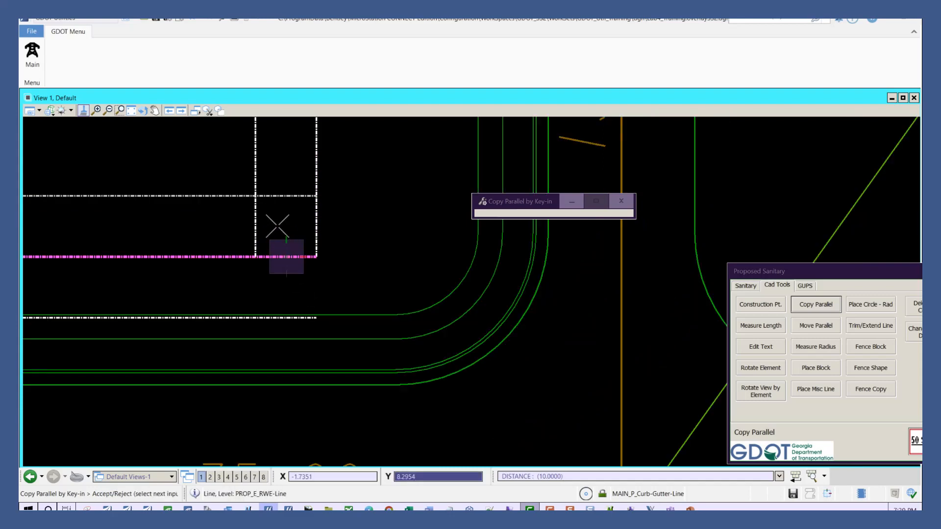
pyautogui.rightClick(316, 372)
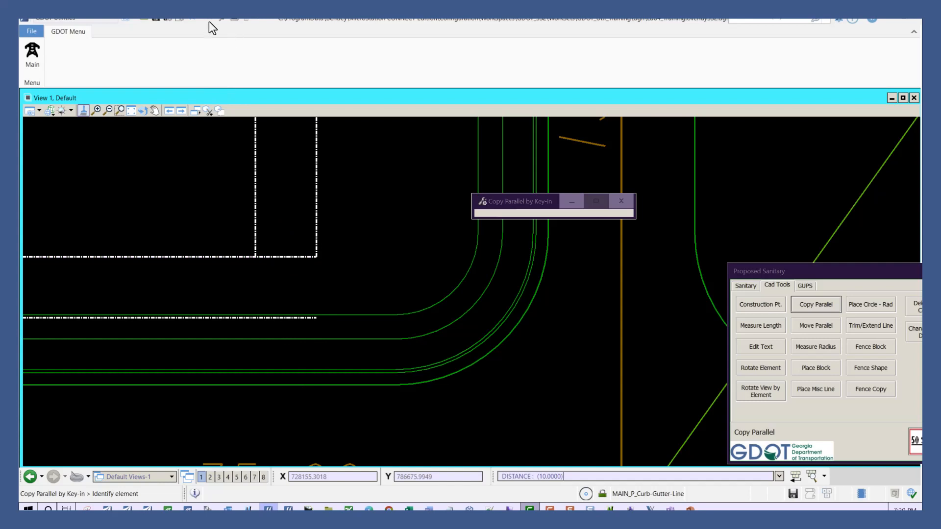
pyautogui.click(193, 20)
# Copy the northwest corner's right-of-way line along Laurens Avenue parallel 10 ft to the north.
pyautogui.click(291, 256)
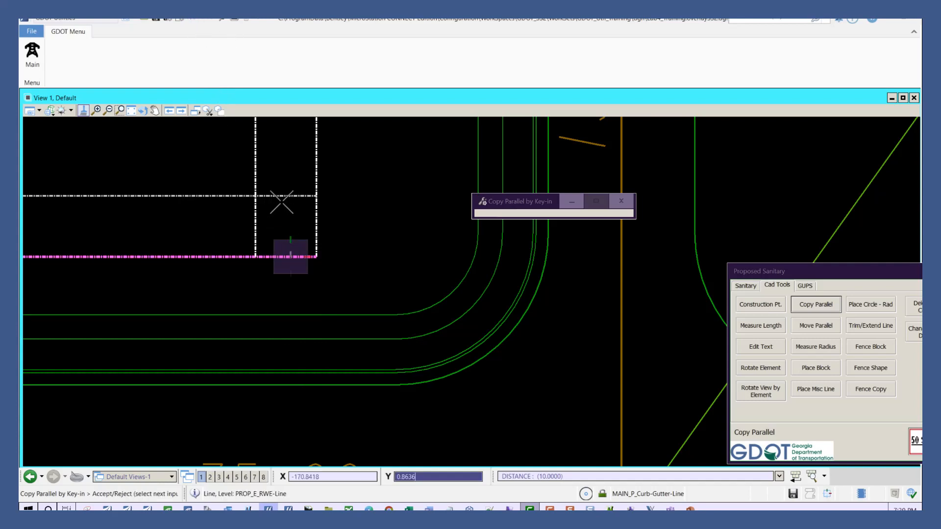
pyautogui.click(284, 191)
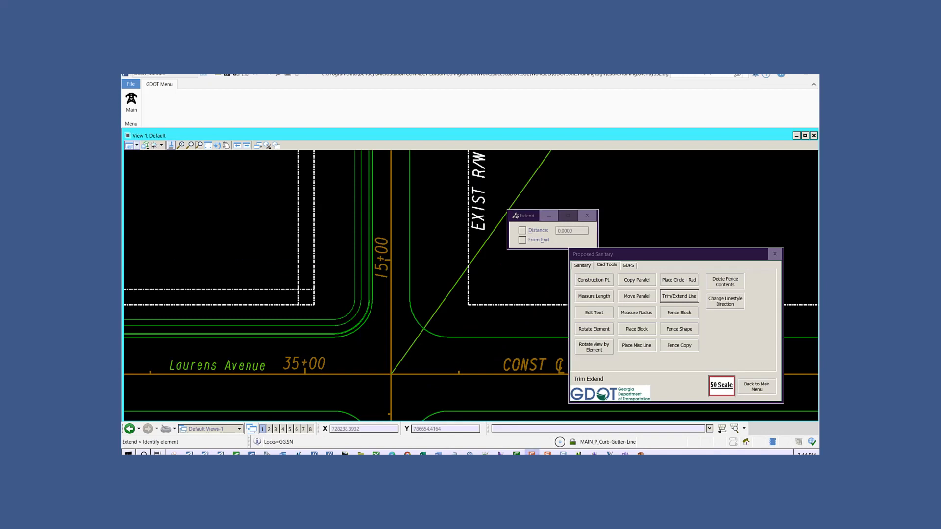
# Set the default snap mode to Keypoint for trimming and extending lines.
pyautogui.click(561, 443)
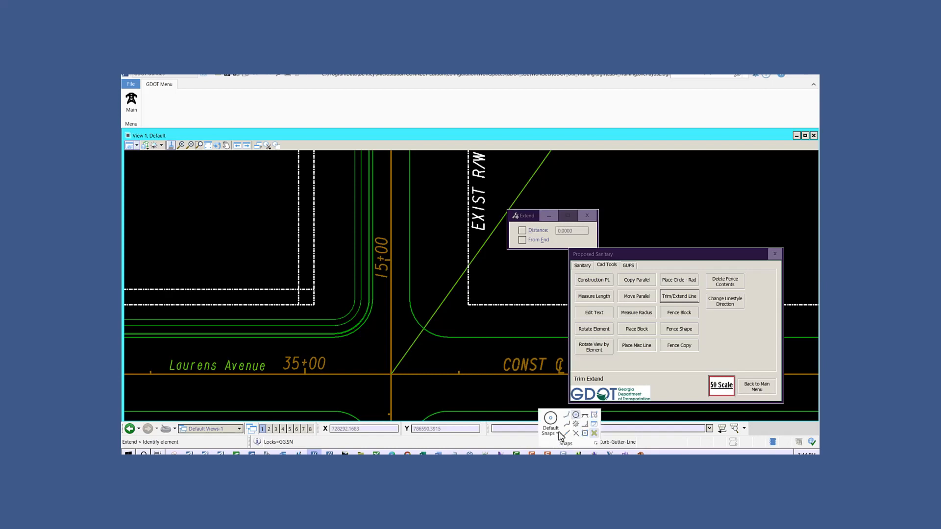
pyautogui.click(560, 435)
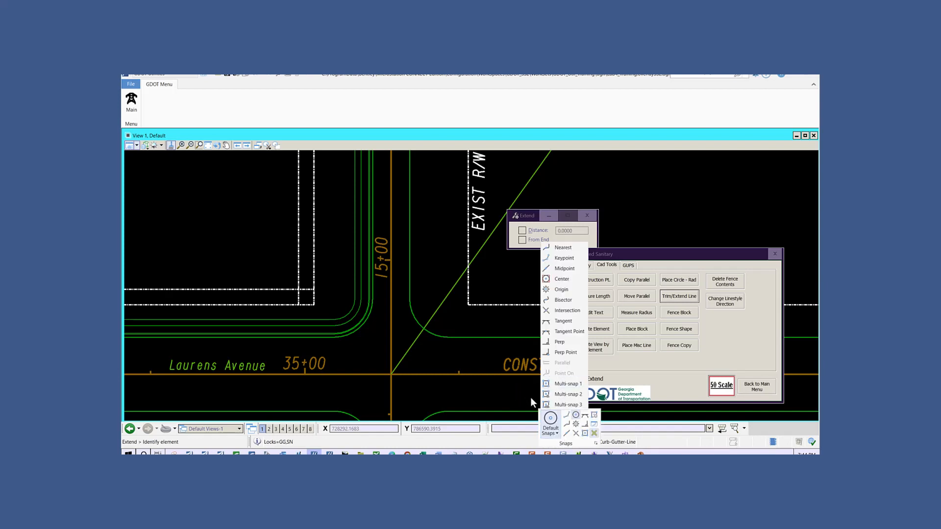
pyautogui.click(559, 259)
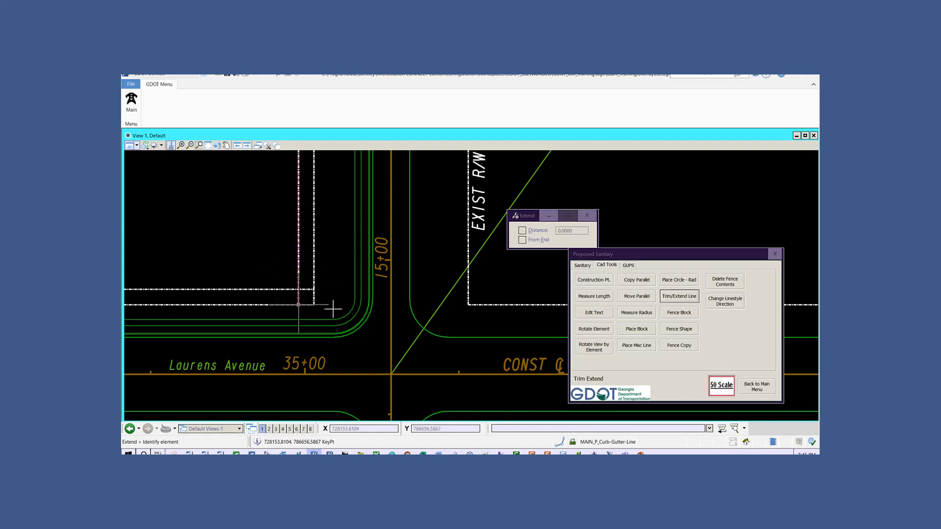
# Trim the overhanging ends of the two copied right-of-way lines so they meet at a clean corner.
pyautogui.click(299, 305)
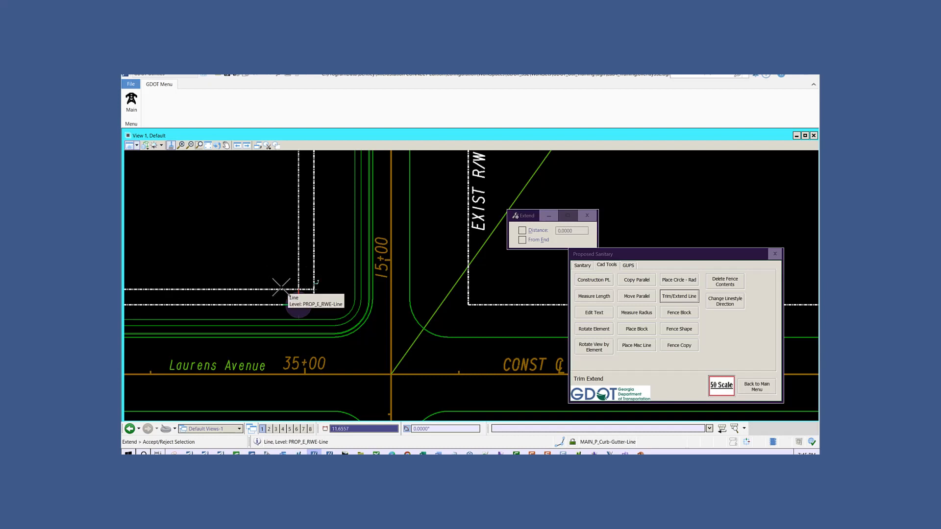
pyautogui.click(334, 293)
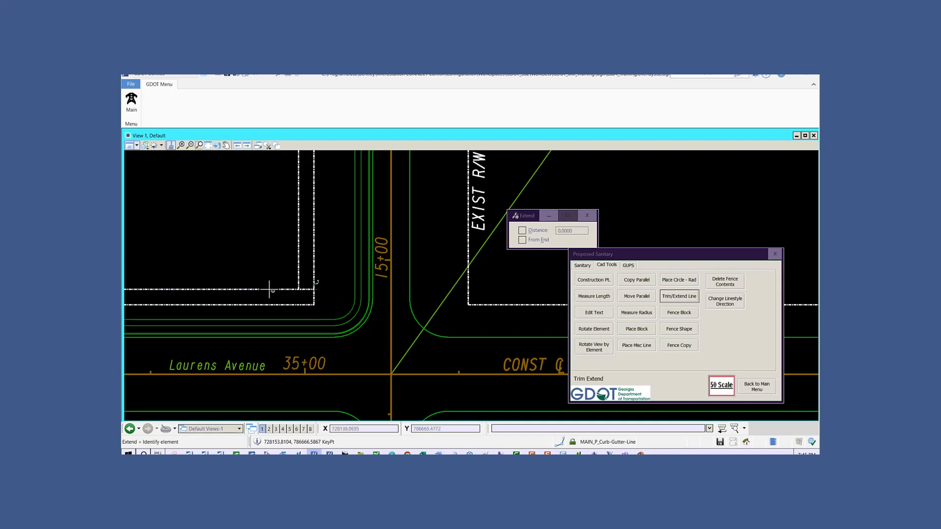
pyautogui.click(328, 290)
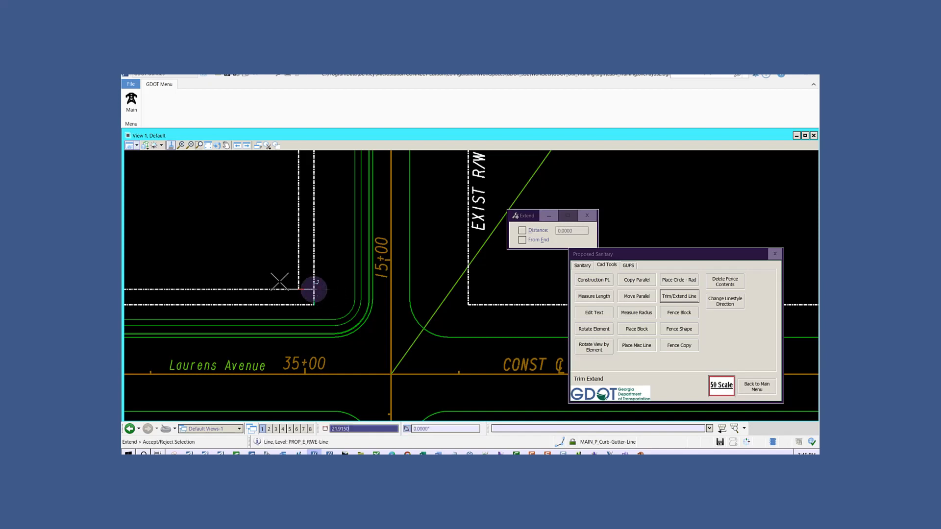
pyautogui.middleClick(298, 266)
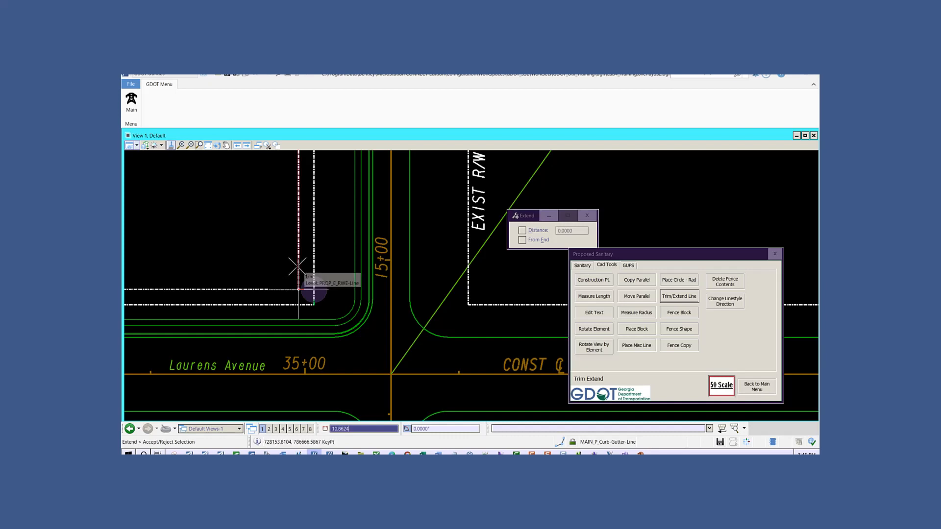
pyautogui.click(273, 258)
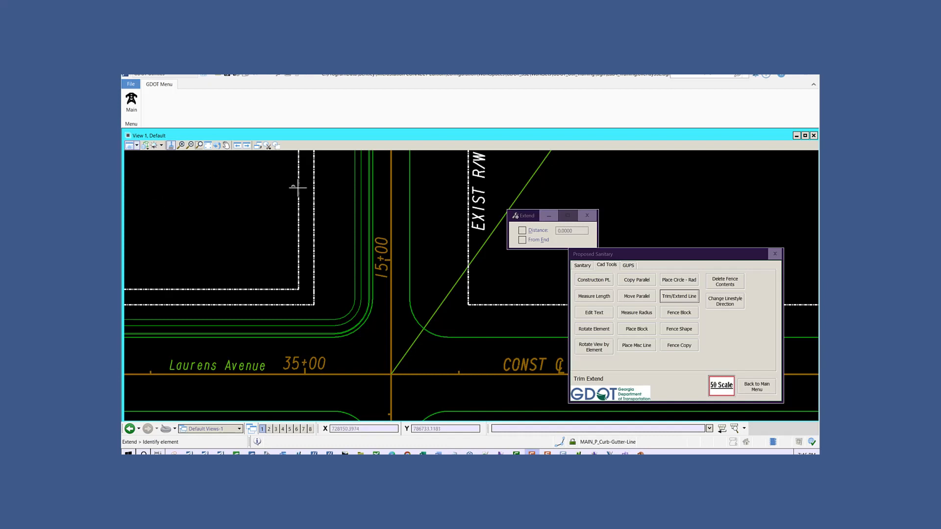
# Select the four lines and two arcs of the 5 ft and 4 ft offsets by placing a selection shape across the corner.
pyautogui.rightClick(441, 243)
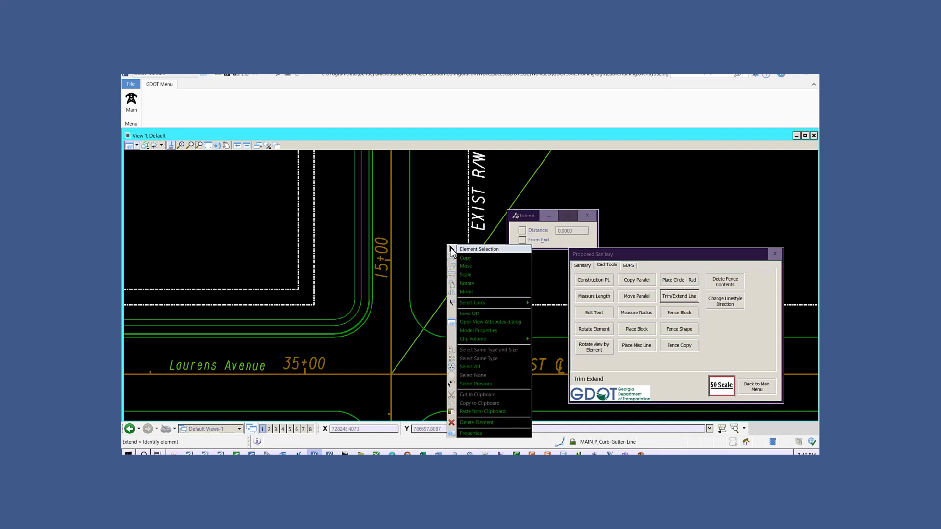
pyautogui.click(451, 249)
pyautogui.scroll(5, 368, 340)
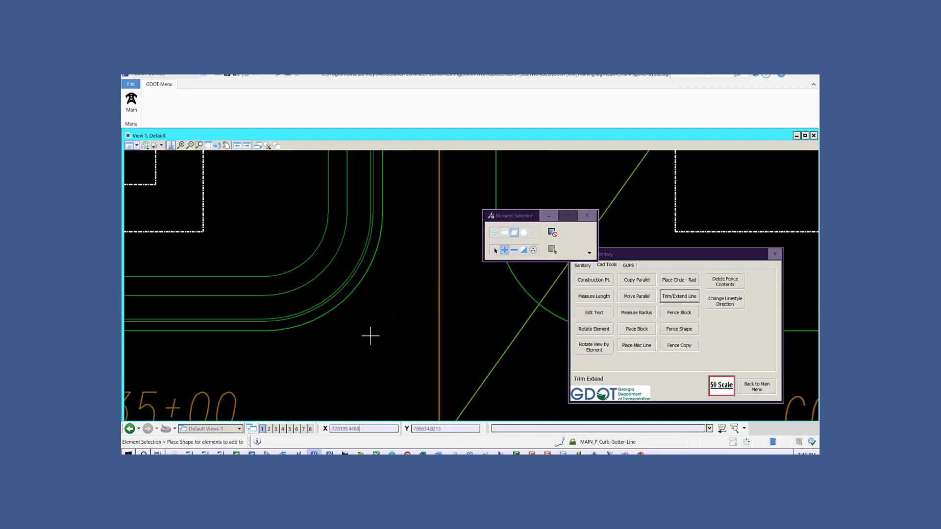
pyautogui.click(508, 236)
pyautogui.click(514, 234)
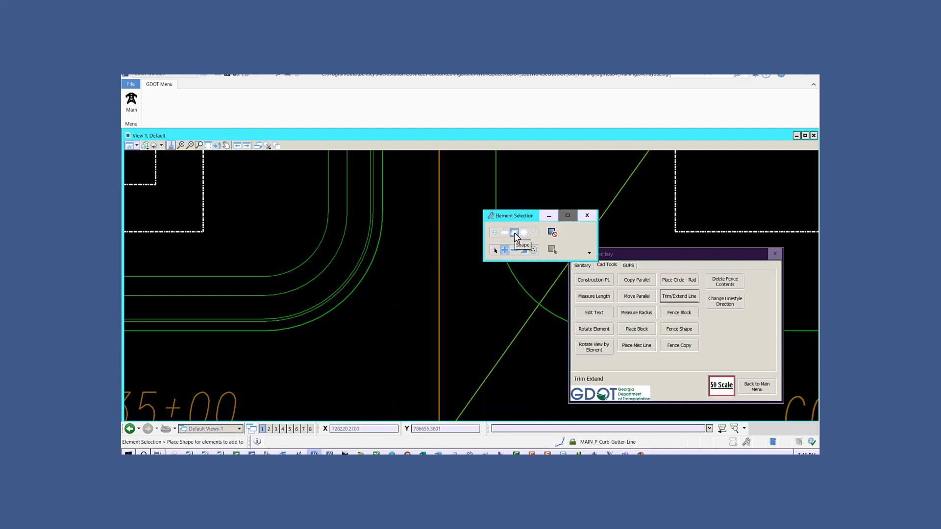
pyautogui.click(363, 173)
pyautogui.click(353, 256)
pyautogui.click(298, 301)
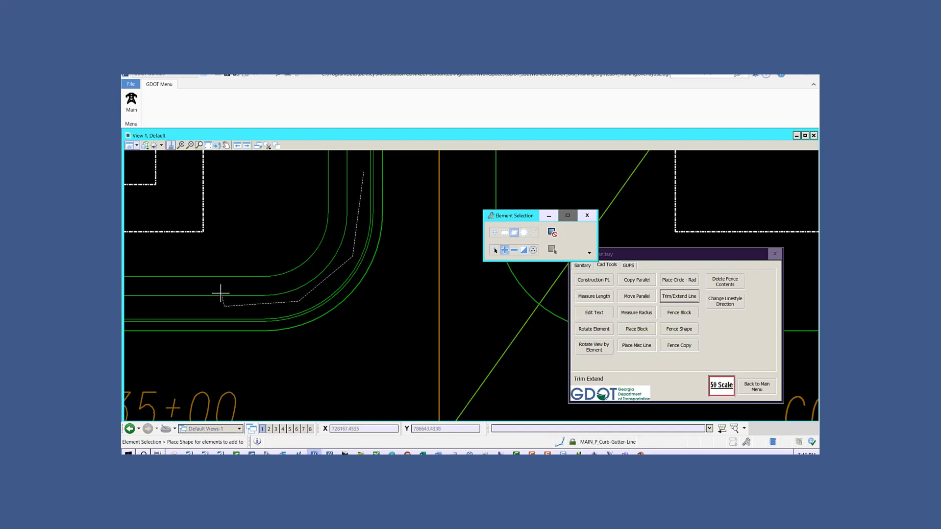
pyautogui.click(217, 257)
pyautogui.click(362, 172)
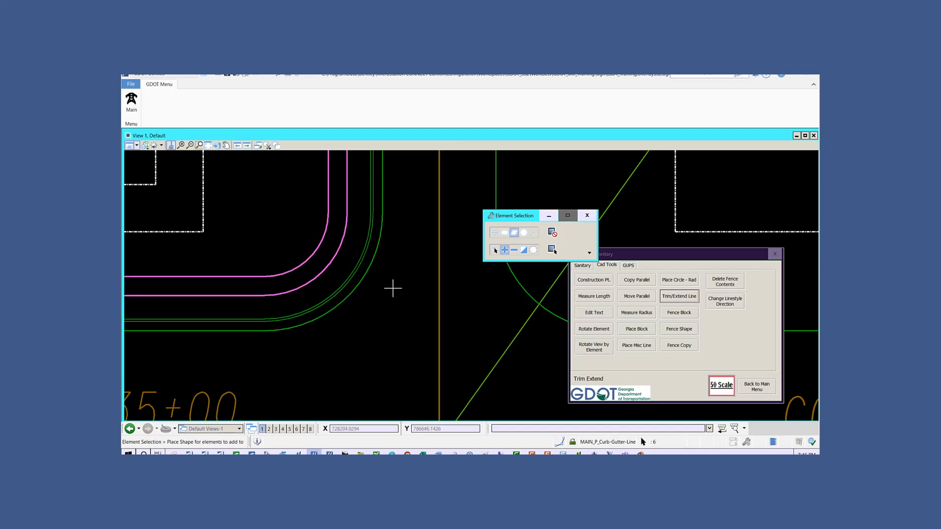
# Open the properties of the selected 5 ft and 4 ft offsets and pick both the arcs and the lines for editing.
pyautogui.rightClick(394, 301)
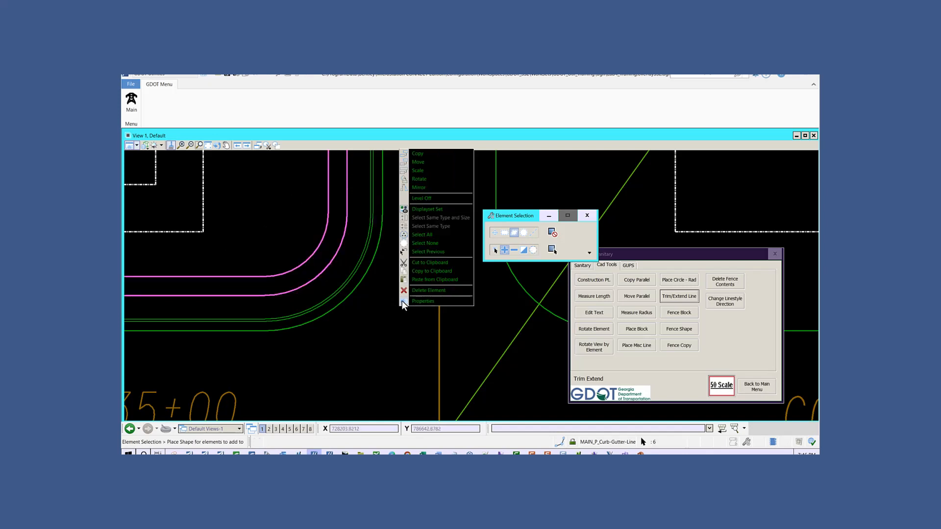
pyautogui.click(402, 302)
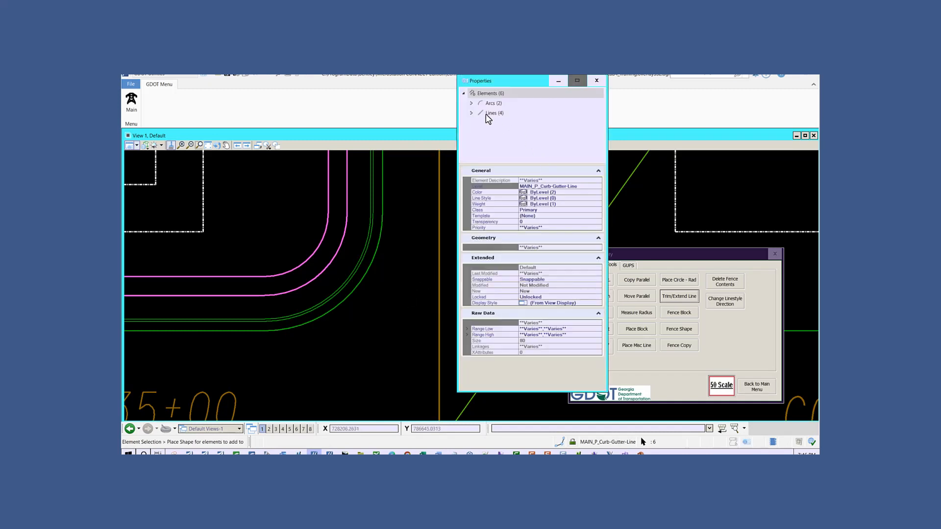
pyautogui.click(471, 103)
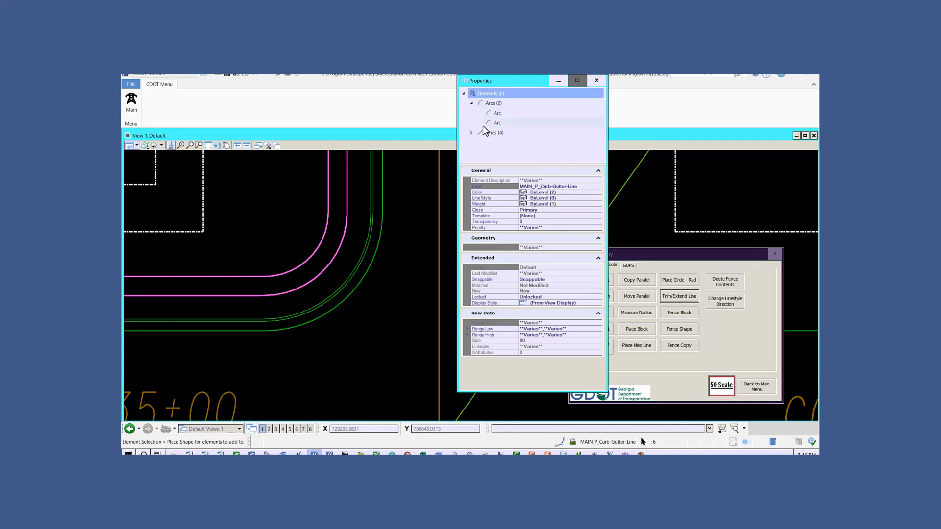
pyautogui.click(472, 103)
pyautogui.click(480, 105)
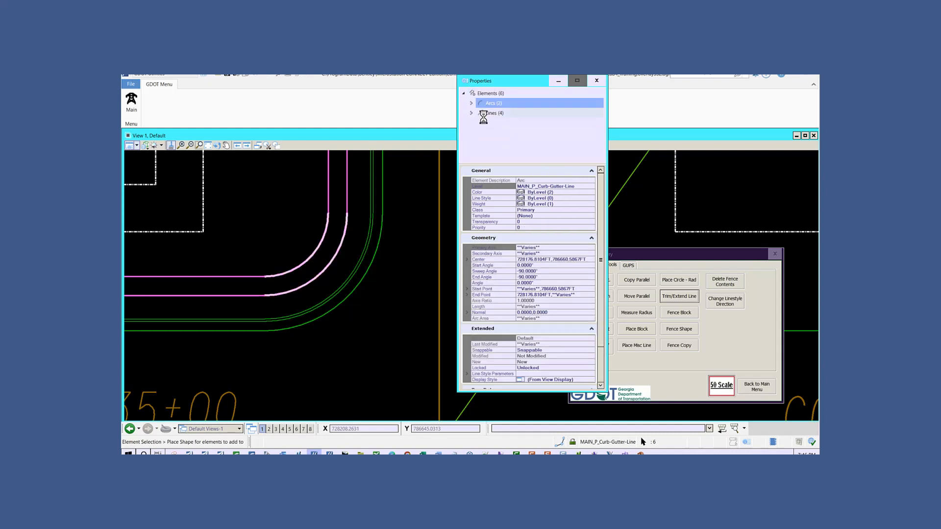
pyautogui.keyDown('ctrl'); pyautogui.click(482, 114); pyautogui.keyUp('ctrl')
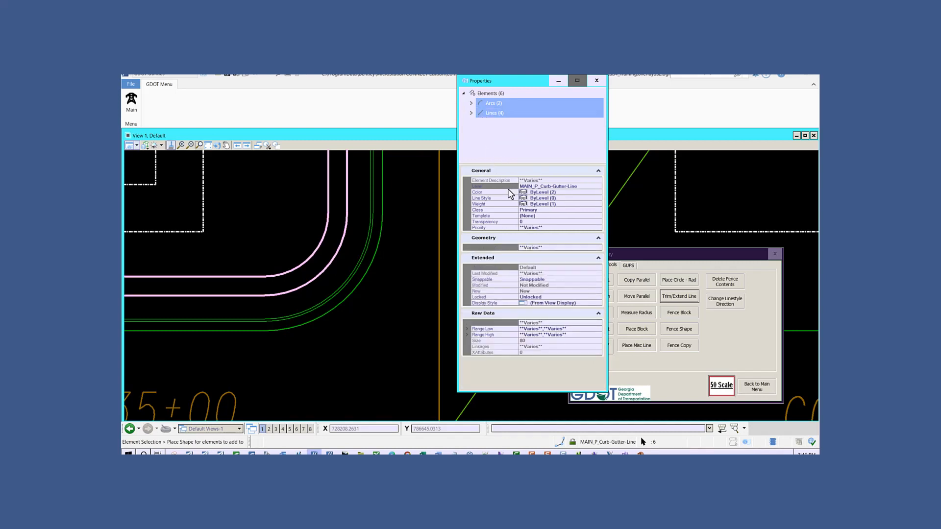
pyautogui.click(599, 186)
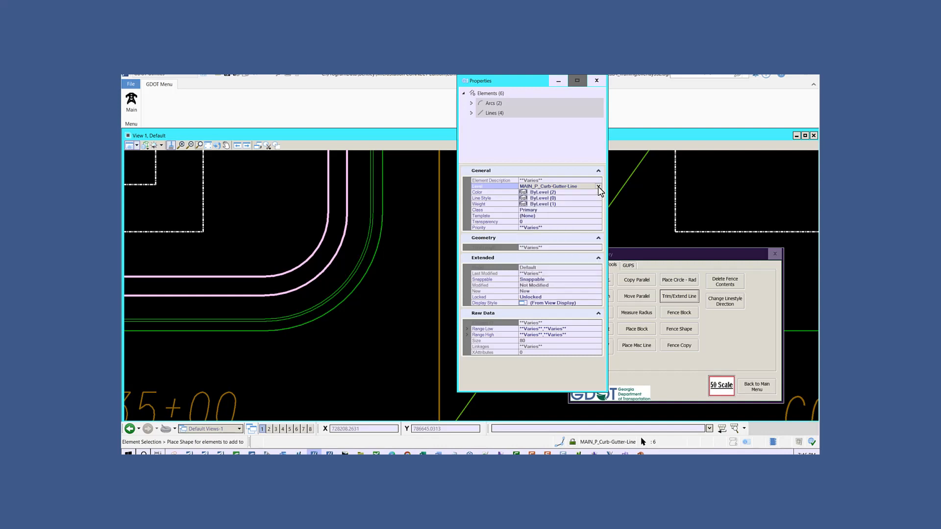
pyautogui.click(598, 187)
pyautogui.scroll(-3, 588, 255)
pyautogui.click(555, 241)
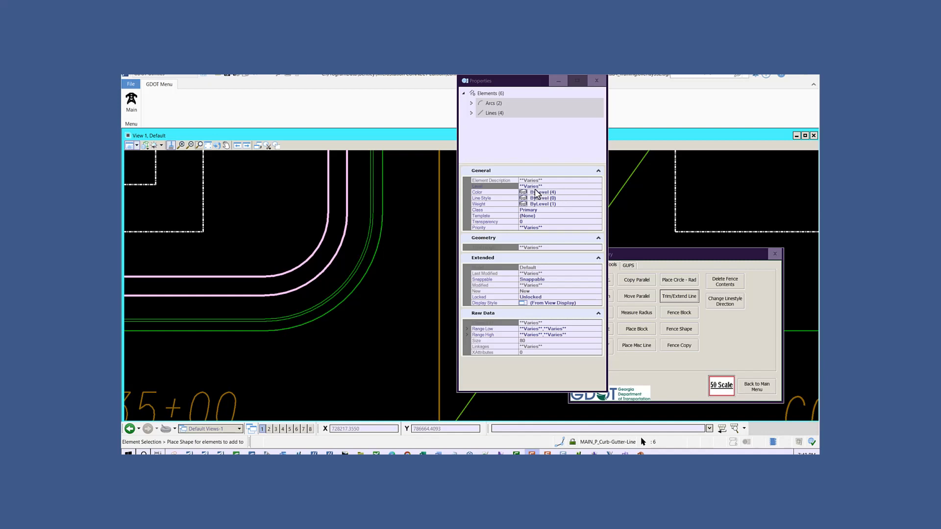
# Assign the two selected arcs and four lines to the MAIN_P_Sidewalk-Line level and clear the selection.
pyautogui.click(600, 187)
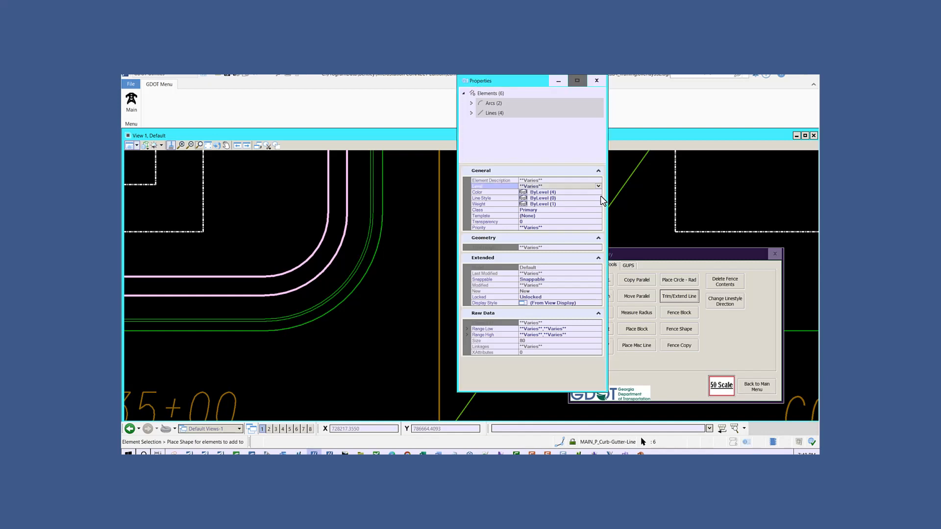
pyautogui.click(599, 186)
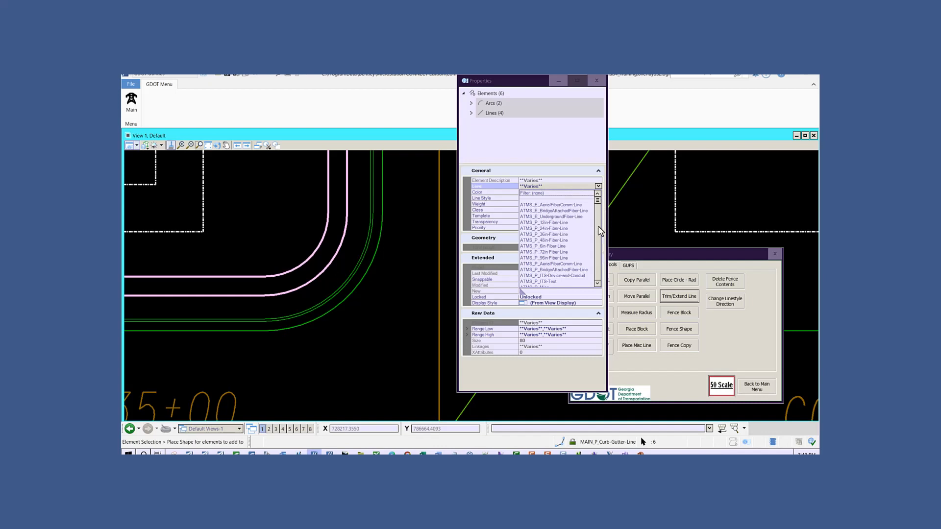
pyautogui.moveTo(598, 200); pyautogui.dragTo(601, 223)
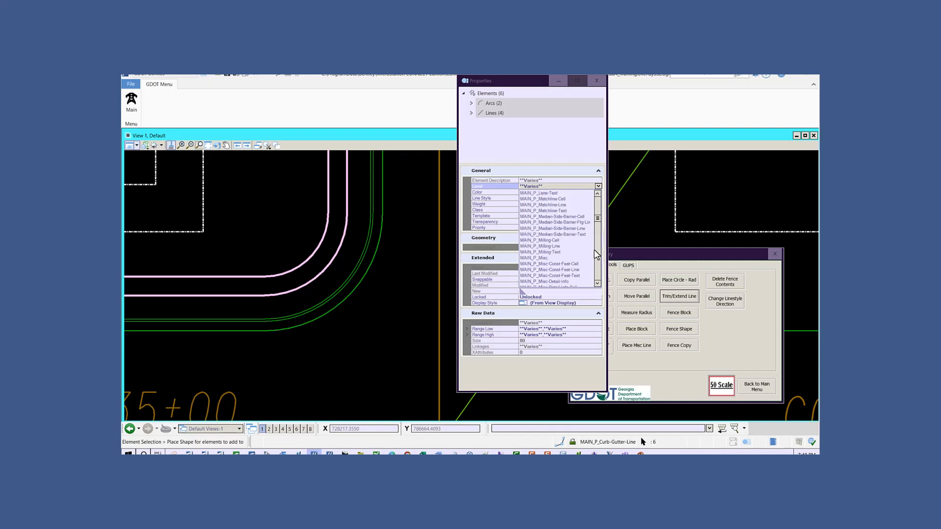
pyautogui.click(598, 268)
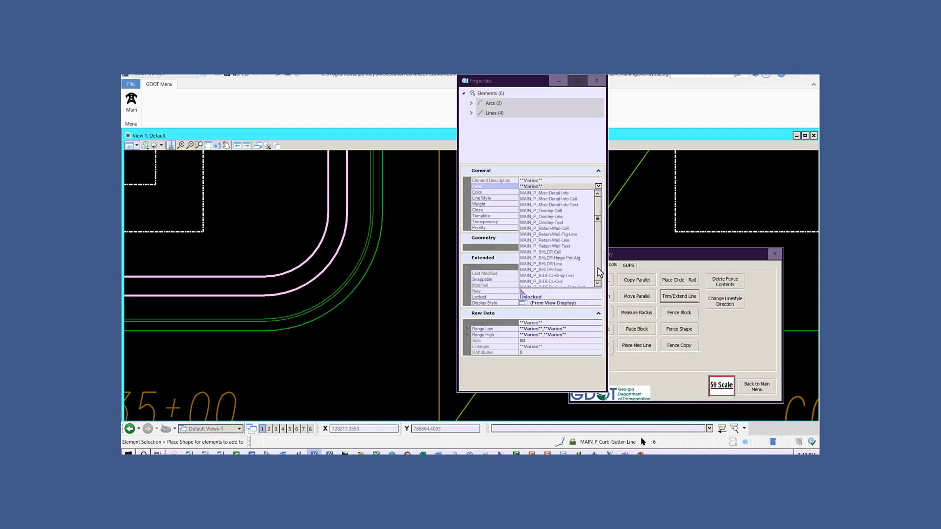
pyautogui.click(600, 273)
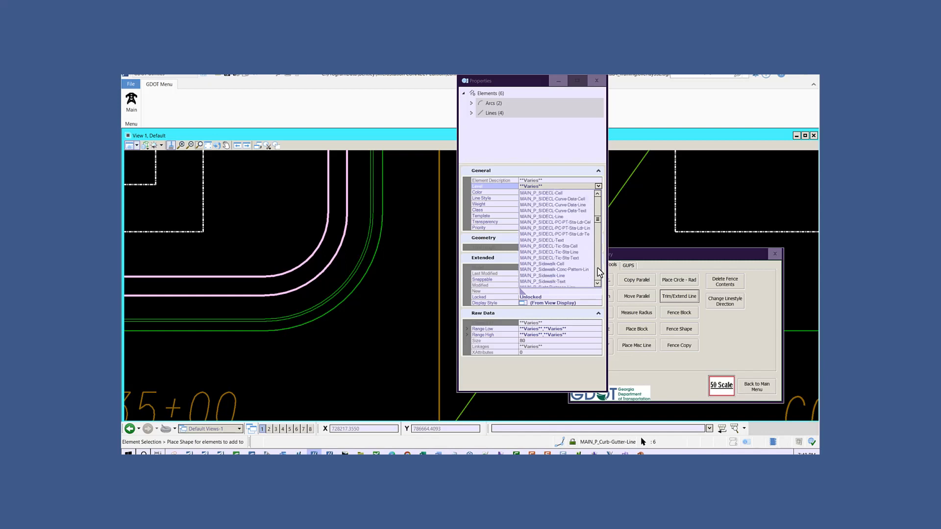
pyautogui.click(562, 277)
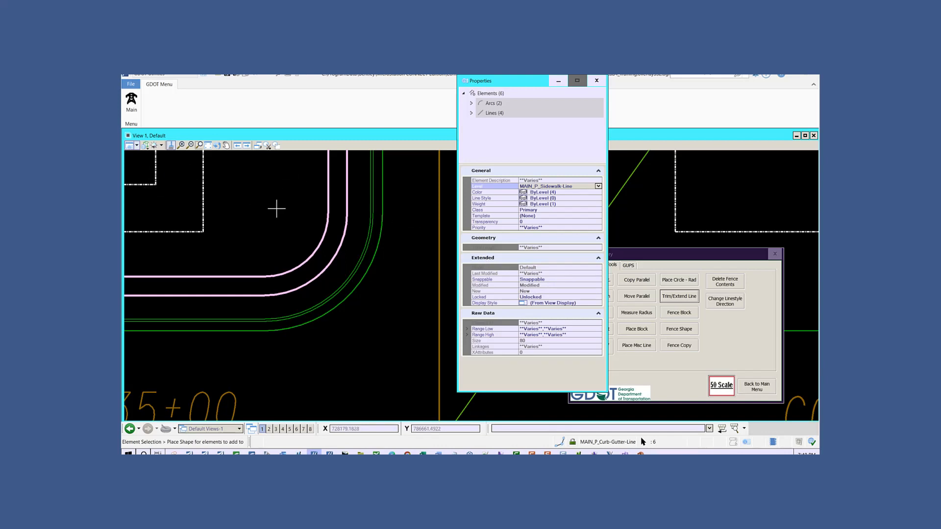
pyautogui.click(376, 334)
pyautogui.rightClick(376, 334)
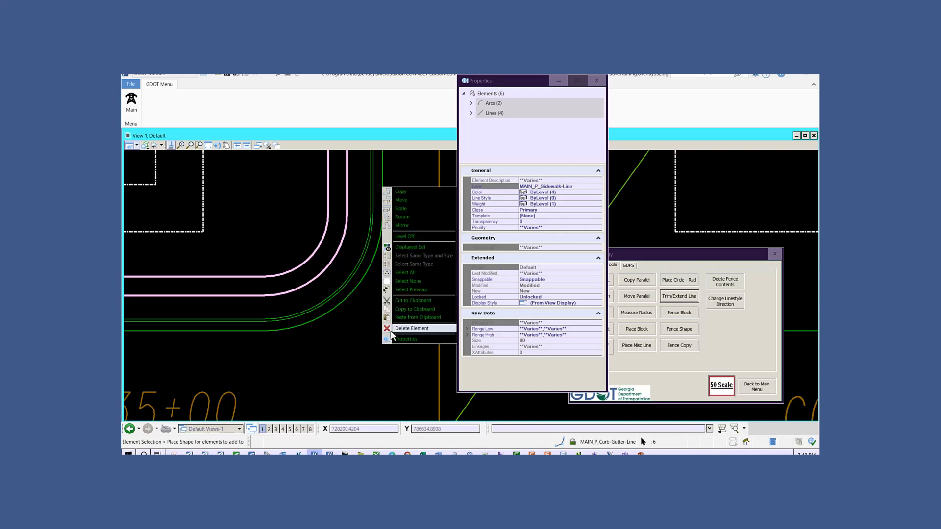
pyautogui.click(395, 281)
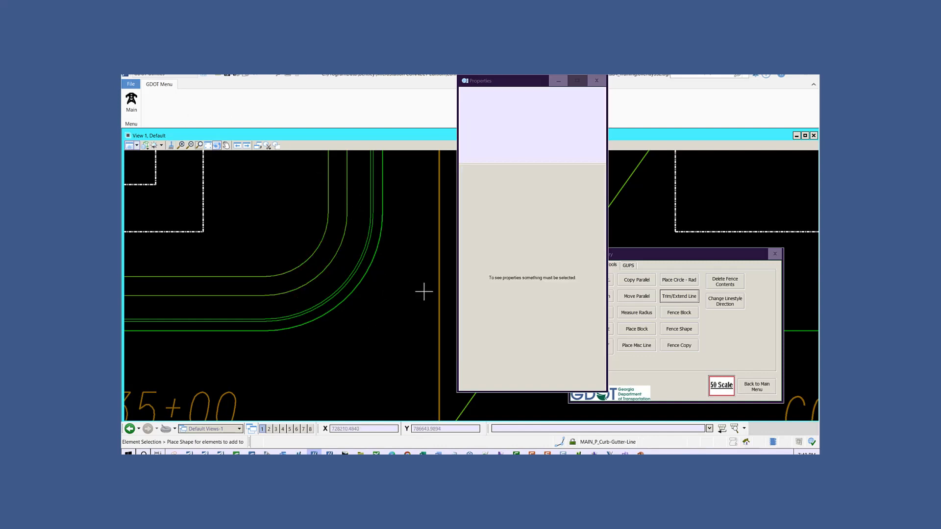
# Select the two copied right-of-way lines at the northwest corner and pick both in the element properties.
pyautogui.scroll(-2, 405, 298)
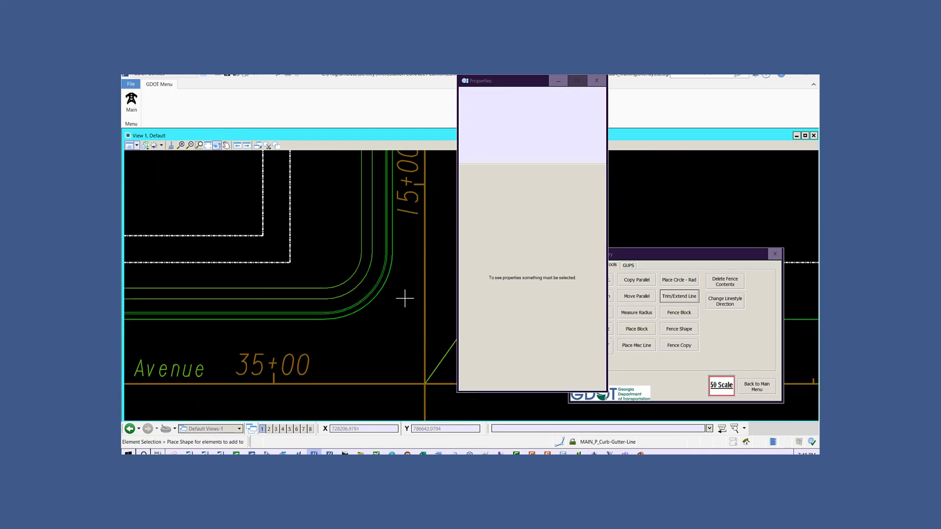
pyautogui.rightClick(273, 246)
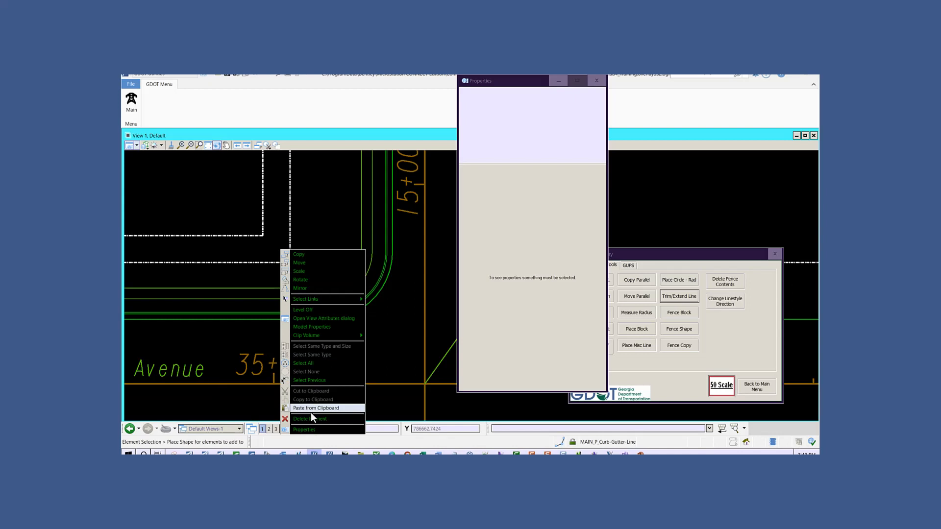
pyautogui.click(395, 332)
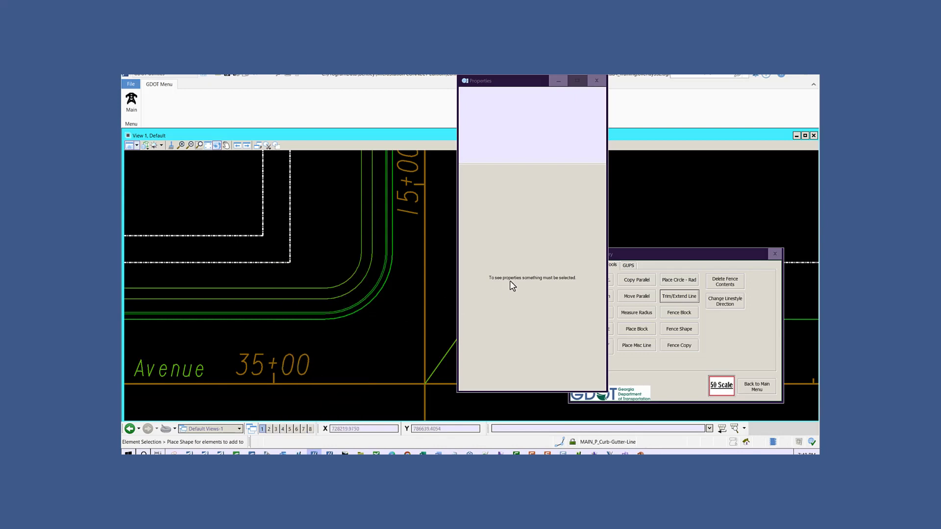
pyautogui.moveTo(505, 79); pyautogui.dragTo(661, 81)
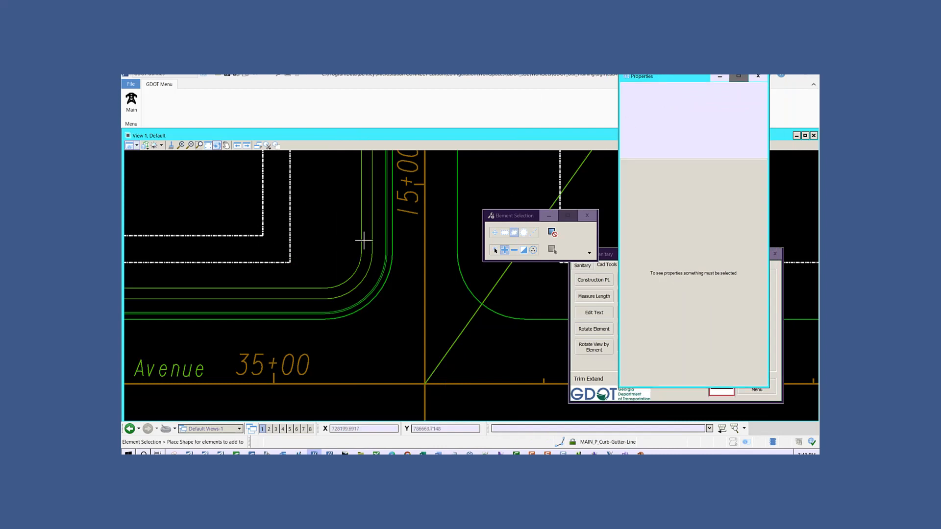
pyautogui.click(495, 234)
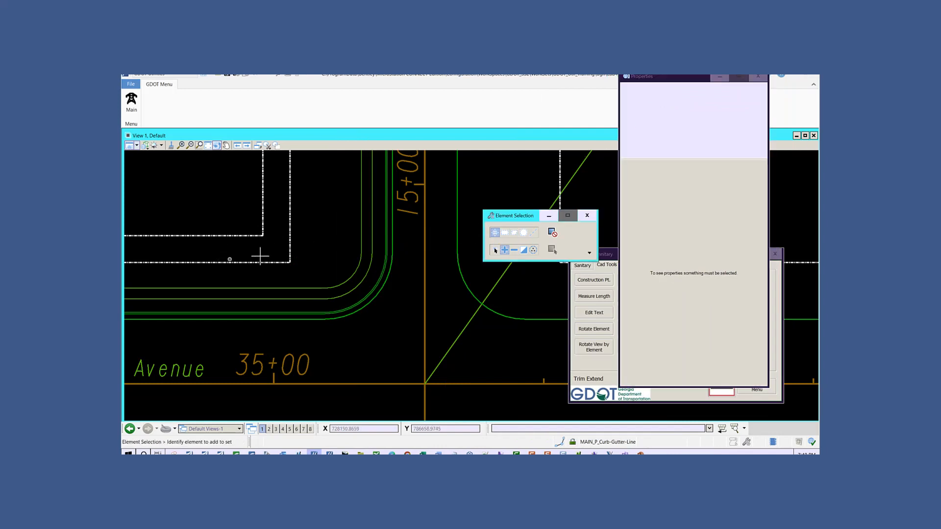
pyautogui.moveTo(273, 246); pyautogui.dragTo(243, 216)
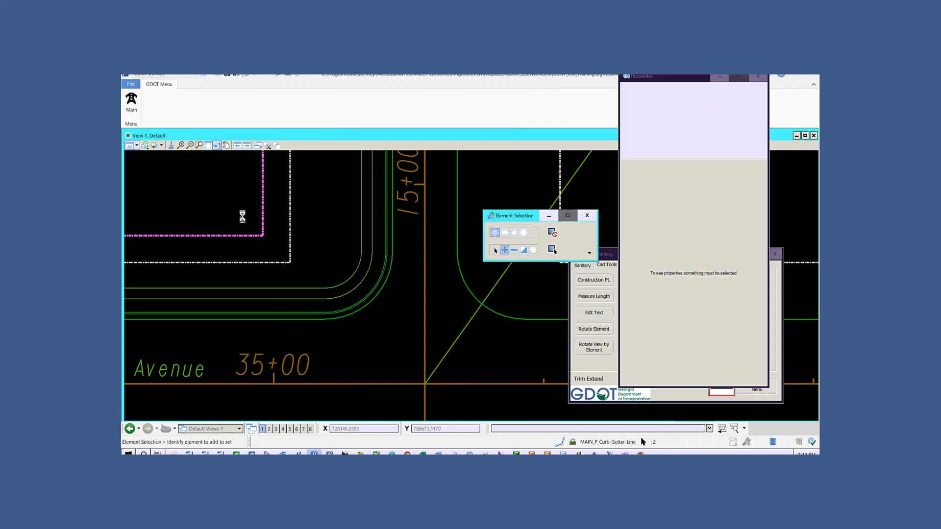
pyautogui.moveTo(670, 78); pyautogui.dragTo(351, 110)
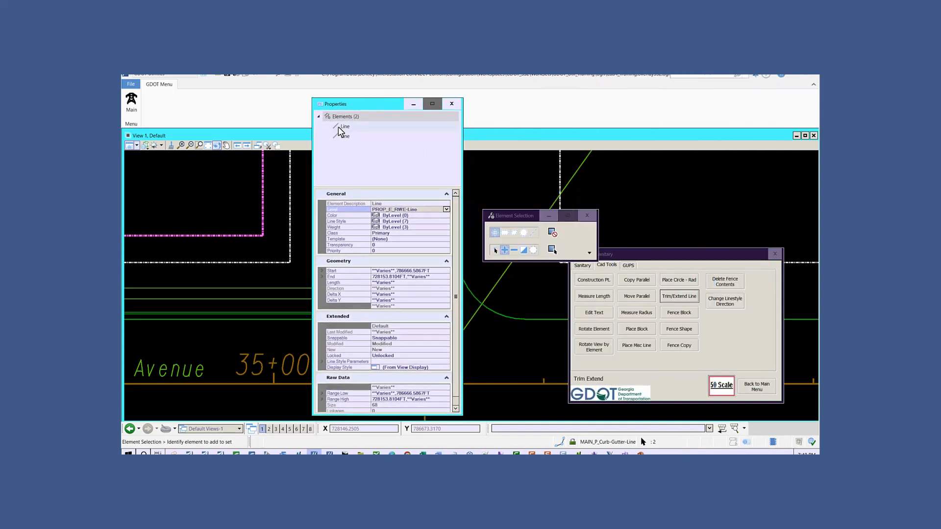
pyautogui.click(343, 127)
pyautogui.keyDown('ctrl'); pyautogui.click(340, 137); pyautogui.keyUp('ctrl')
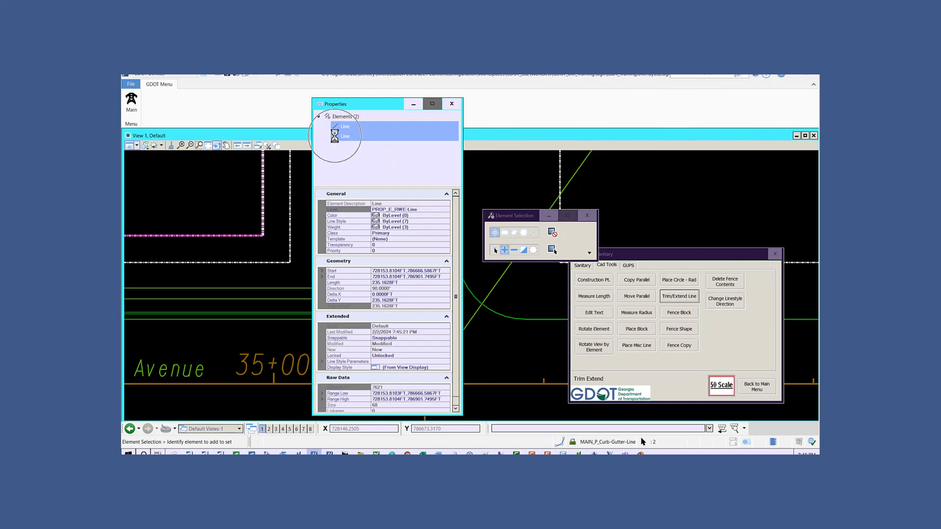
# Assign the two copied right-of-way lines to the REQD_P_REQD-RW-Line level, clear the selection and close their properties.
pyautogui.click(445, 210)
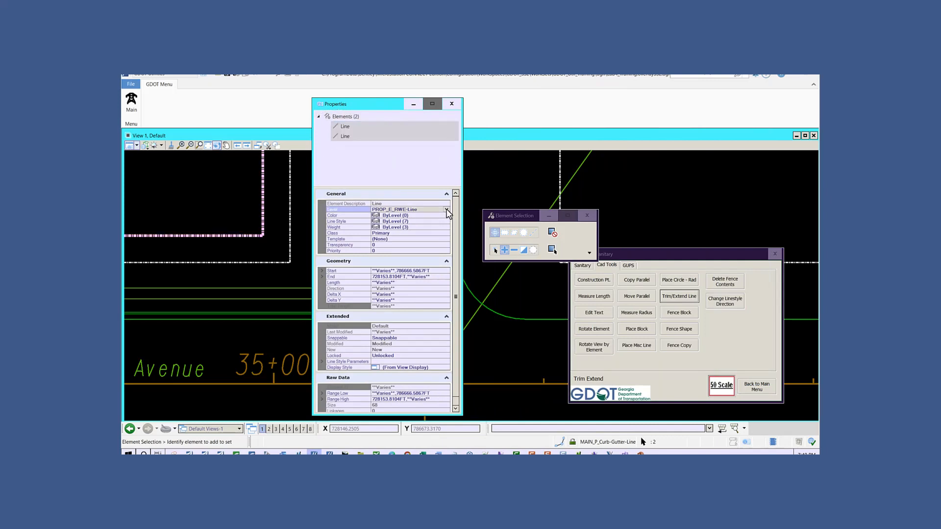
pyautogui.click(446, 210)
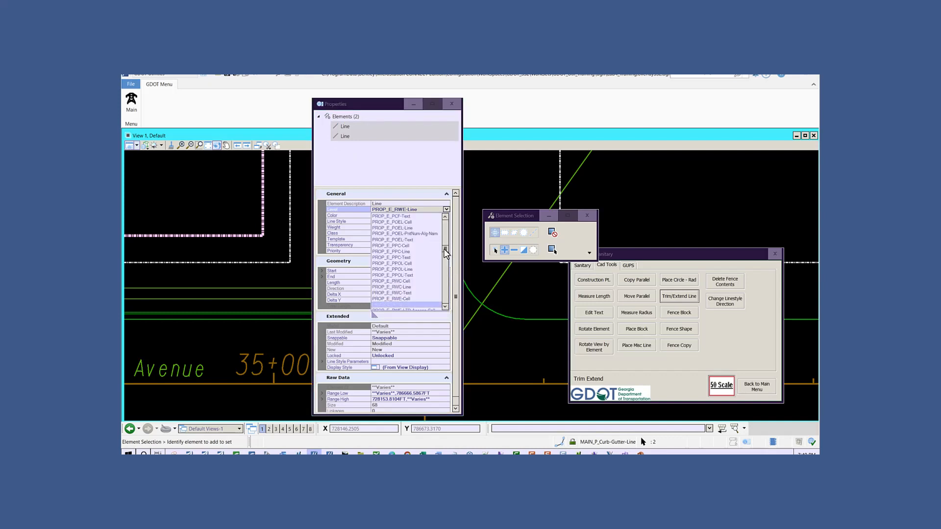
pyautogui.scroll(-5, 446, 254)
pyautogui.scroll(7, 446, 252)
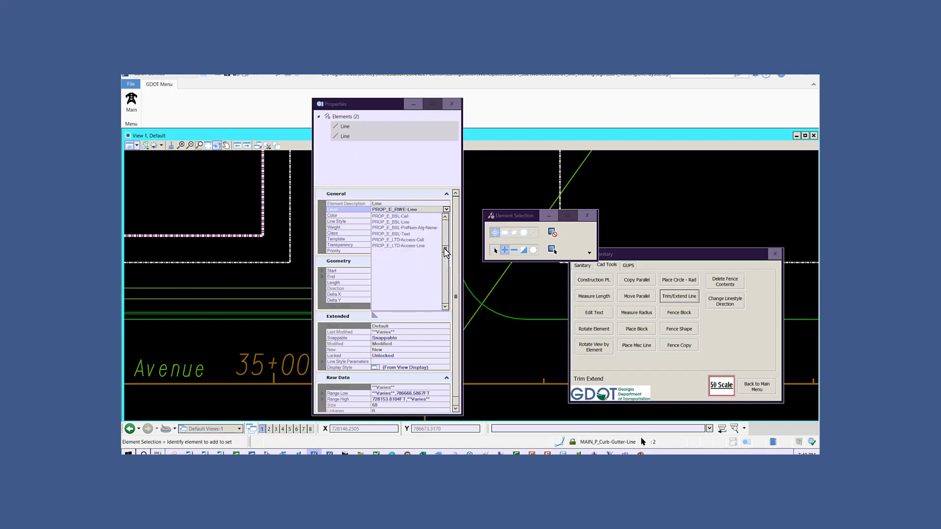
pyautogui.moveTo(447, 251)
pyautogui.mouseDown()
pyautogui.moveTo(449, 263)
pyautogui.moveTo(450, 249)
pyautogui.mouseUp()
pyautogui.scroll(-6, 450, 257)
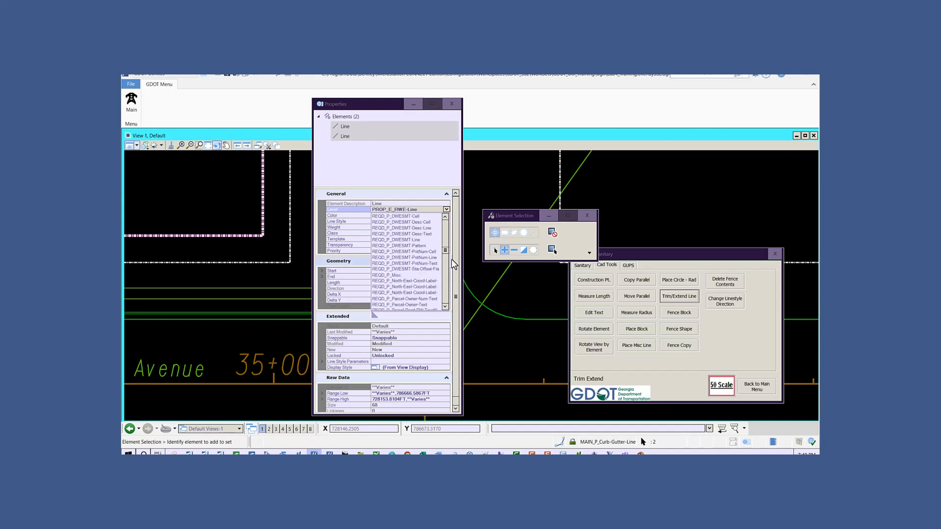
pyautogui.scroll(-5, 447, 293)
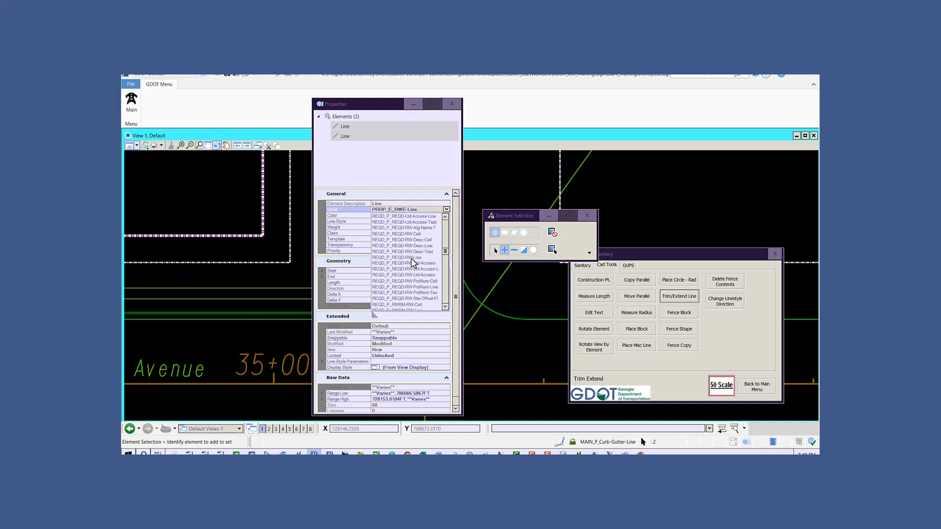
pyautogui.click(412, 257)
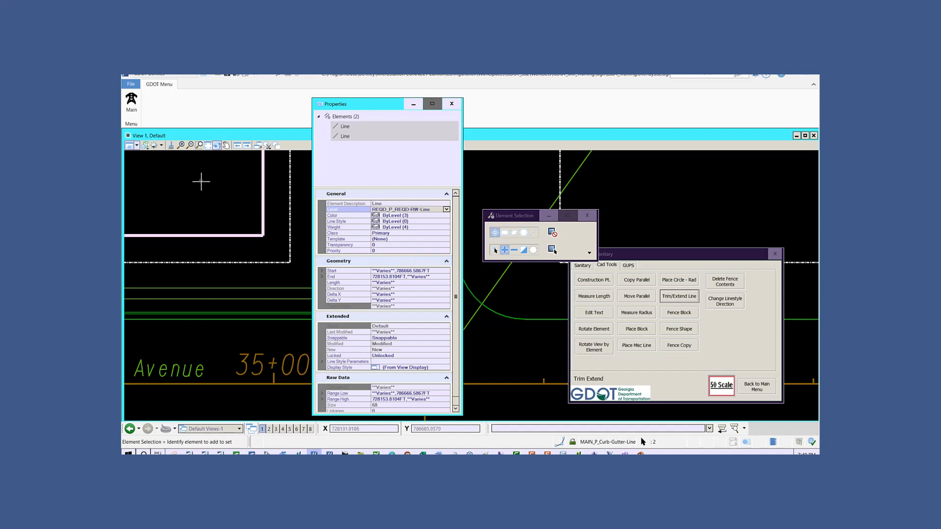
pyautogui.click(207, 192)
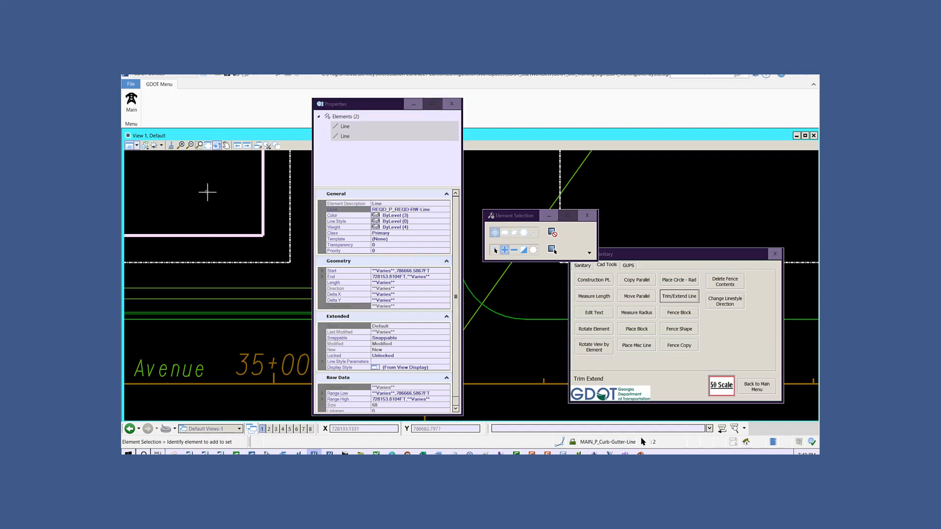
pyautogui.rightClick(207, 192)
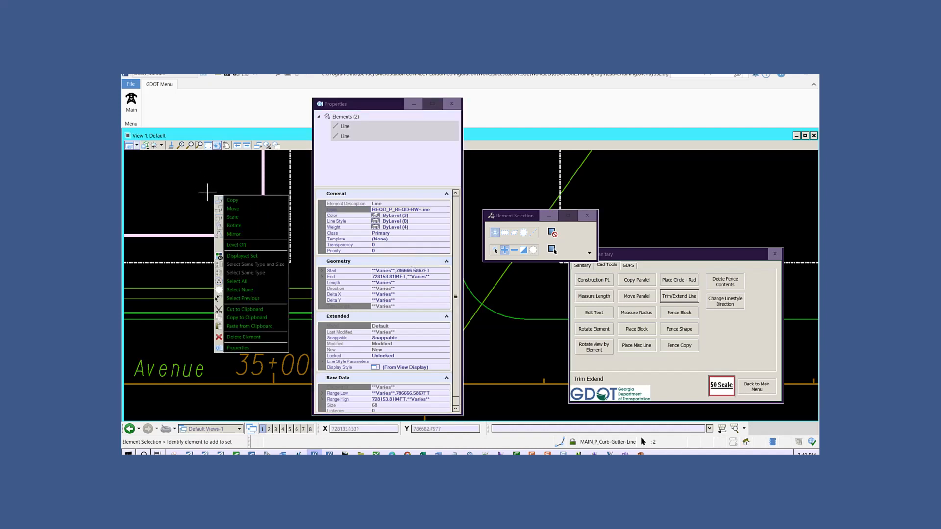
pyautogui.click(225, 290)
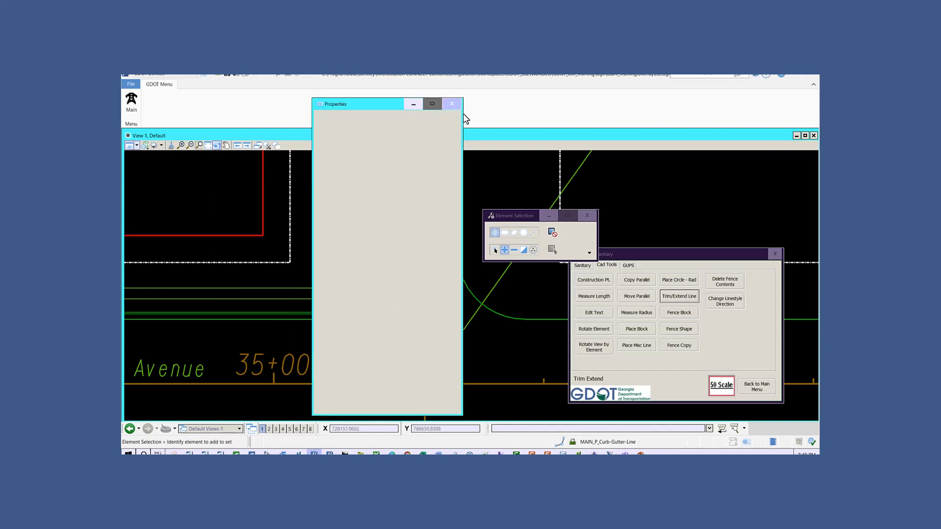
pyautogui.click(457, 107)
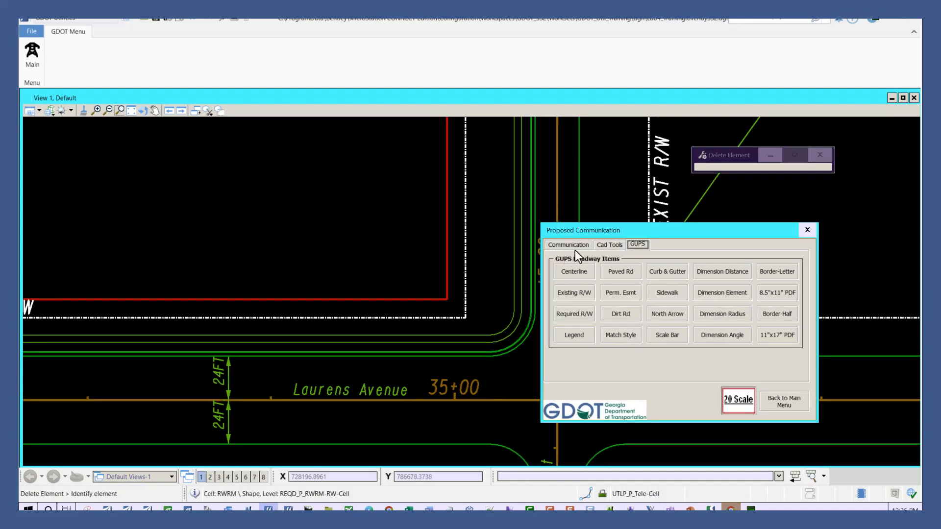
# Return to the proposed communication tools at 20 scale and open the selector for proposed cells.
pyautogui.click(783, 401)
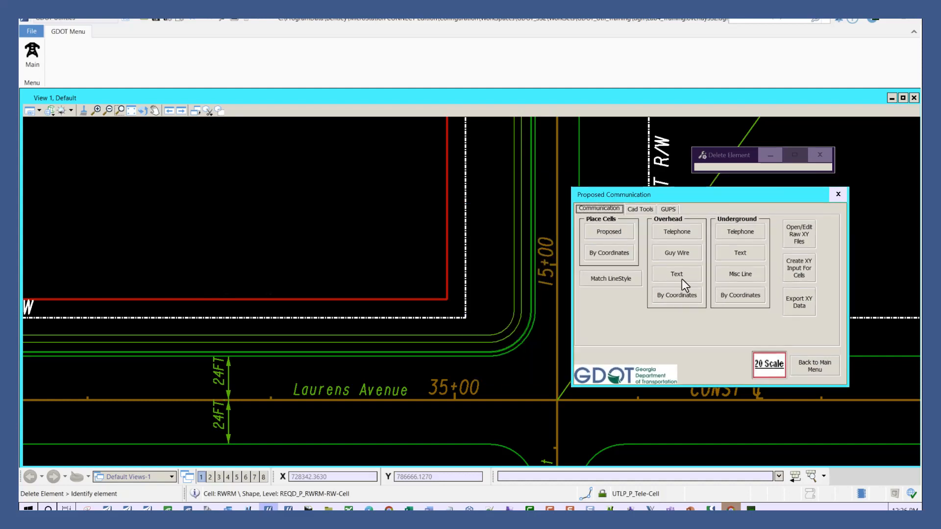
pyautogui.click(609, 233)
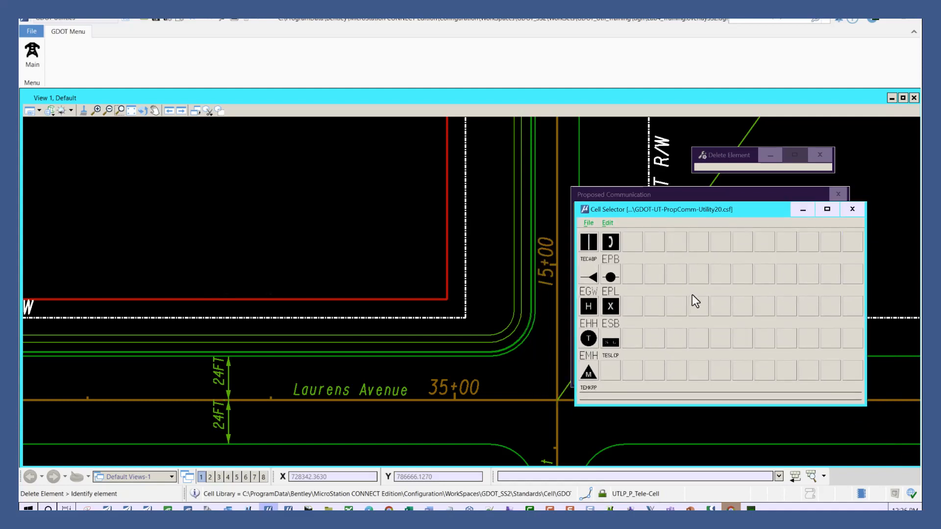
pyautogui.moveTo(612, 287); pyautogui.dragTo(606, 248)
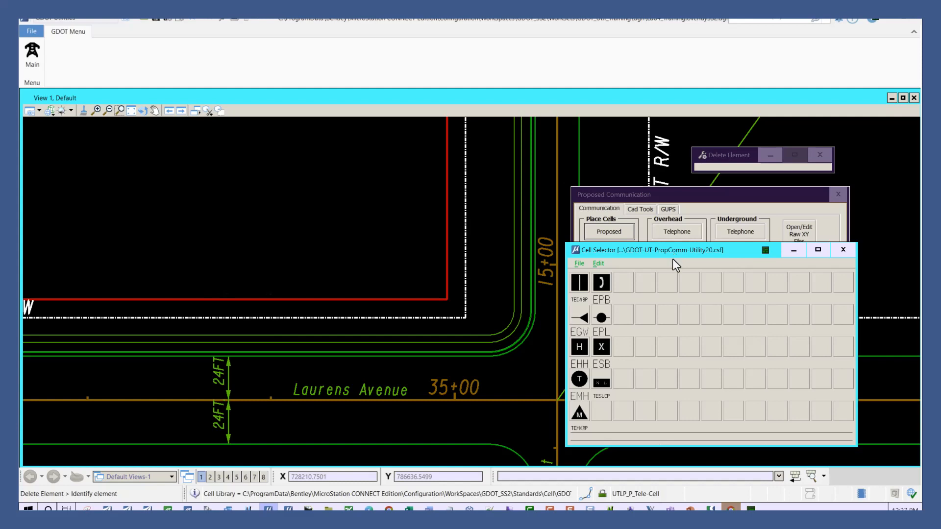
pyautogui.moveTo(703, 250); pyautogui.dragTo(655, 260)
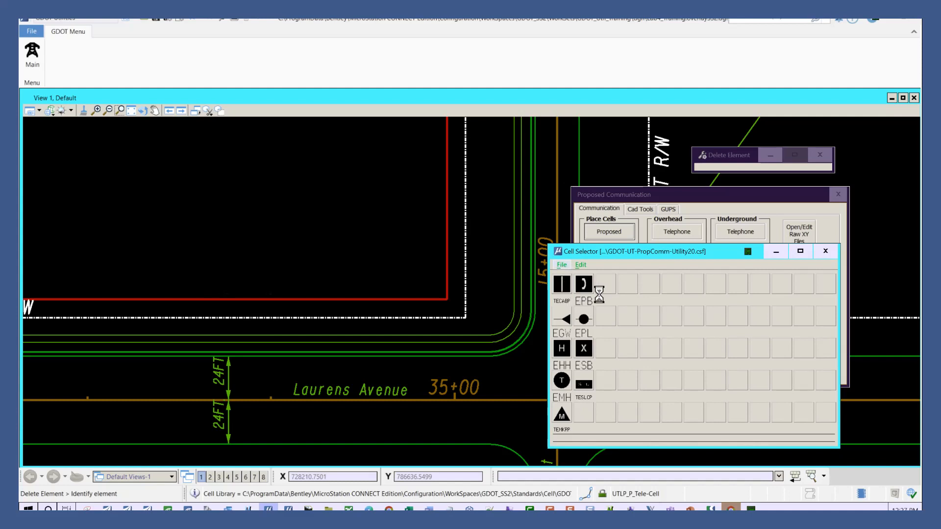
# Load the GDOT-GN-Reqd20.csf file into the cell selector.
pyautogui.hotkey('alt', 'f')
pyautogui.press('Down')
pyautogui.press('Down')
pyautogui.press('Up')
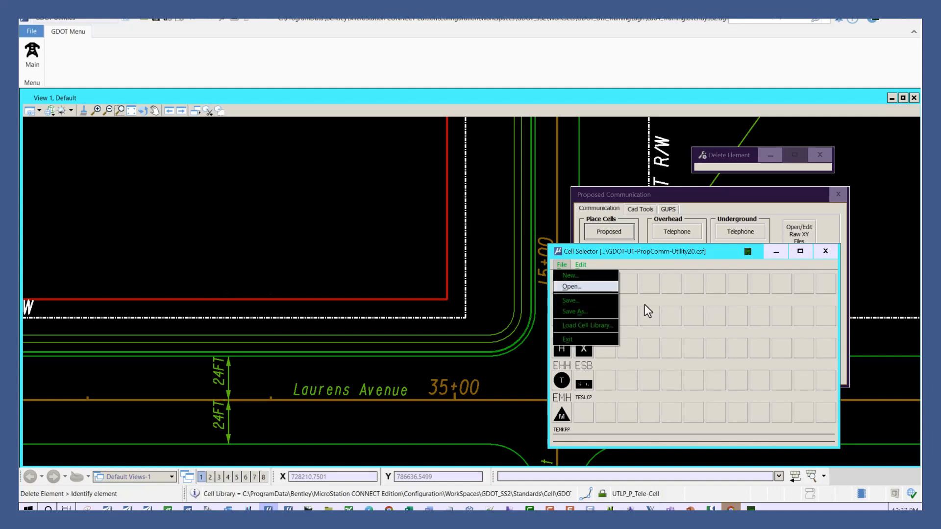
pyautogui.press('Return')
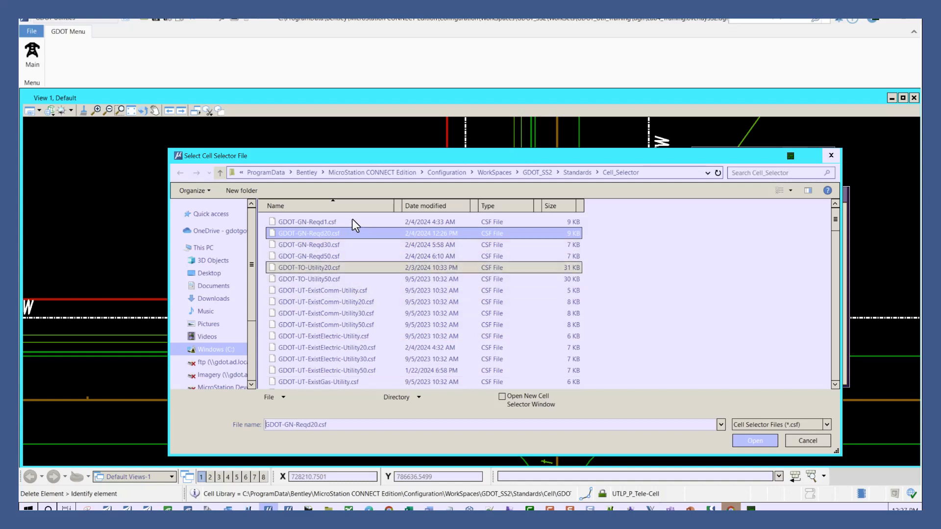
pyautogui.click(354, 268)
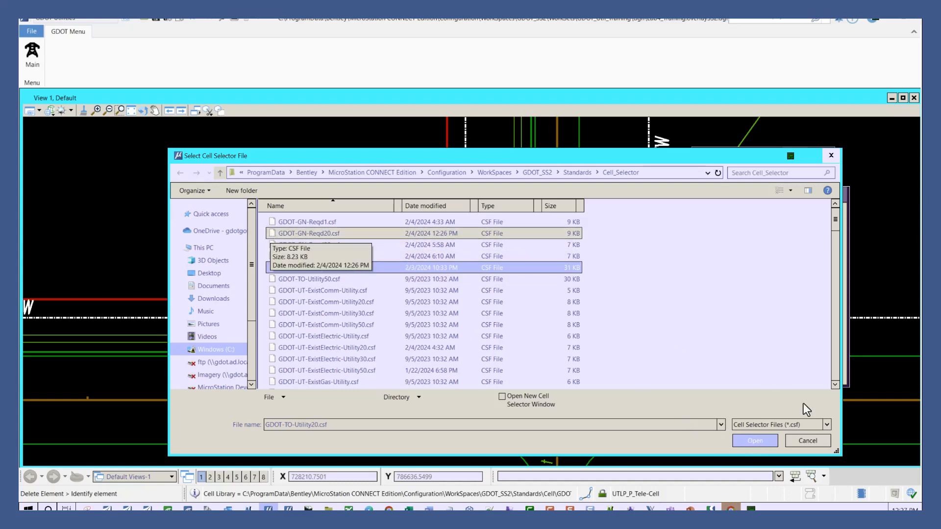
pyautogui.click(273, 237)
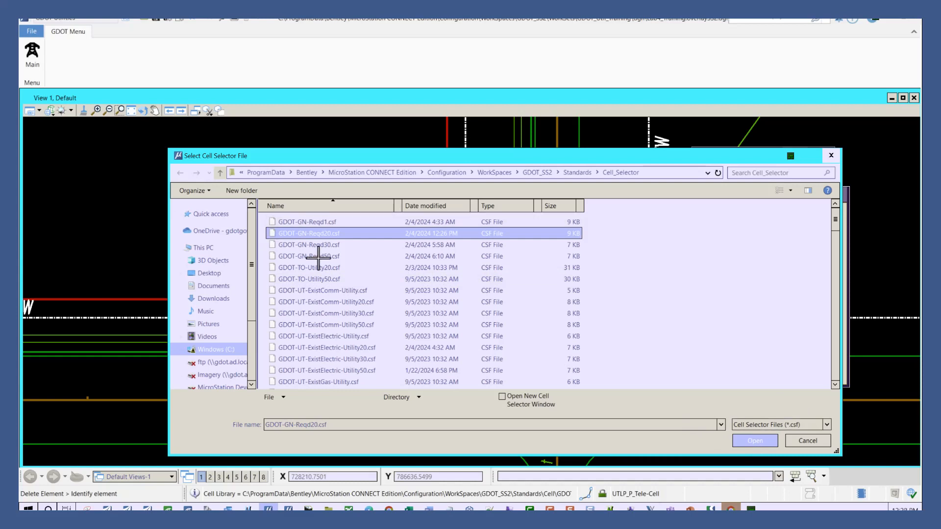
pyautogui.press('Return')
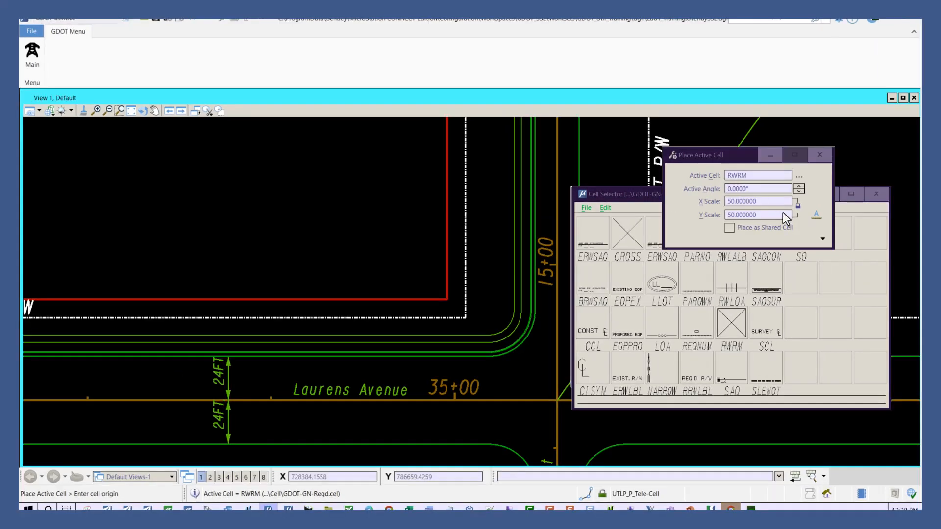
# Set the RWRM marker cell's X and Y scale to 20 and place it at the required right-of-way corner.
pyautogui.click(669, 219)
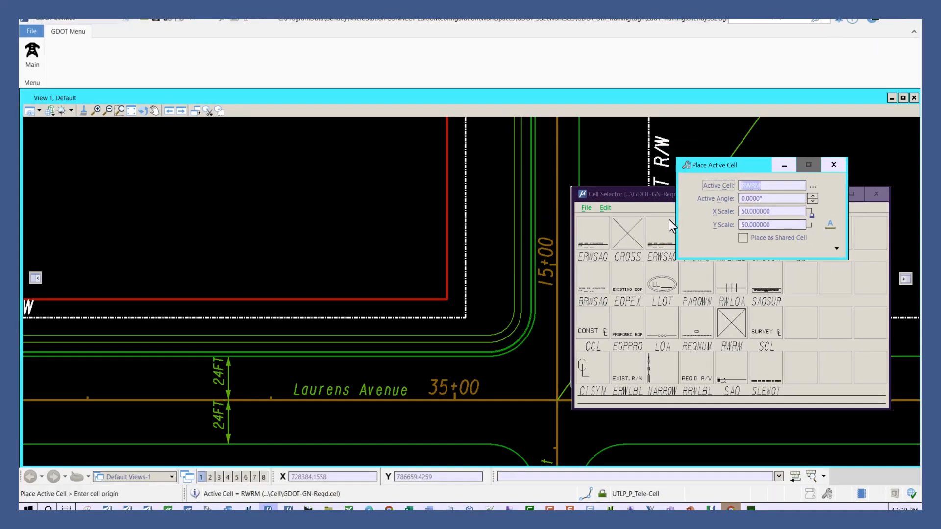
pyautogui.press('Tab')
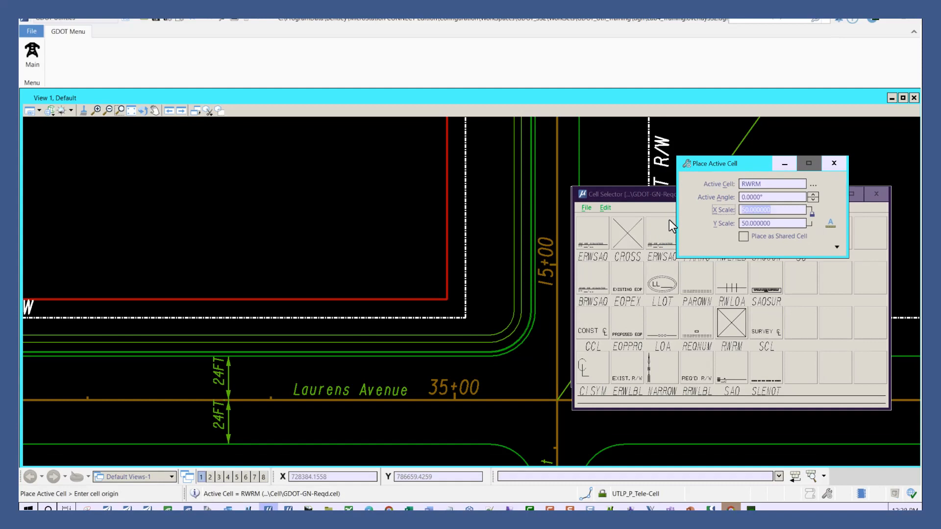
pyautogui.write('20')
pyautogui.press('Tab')
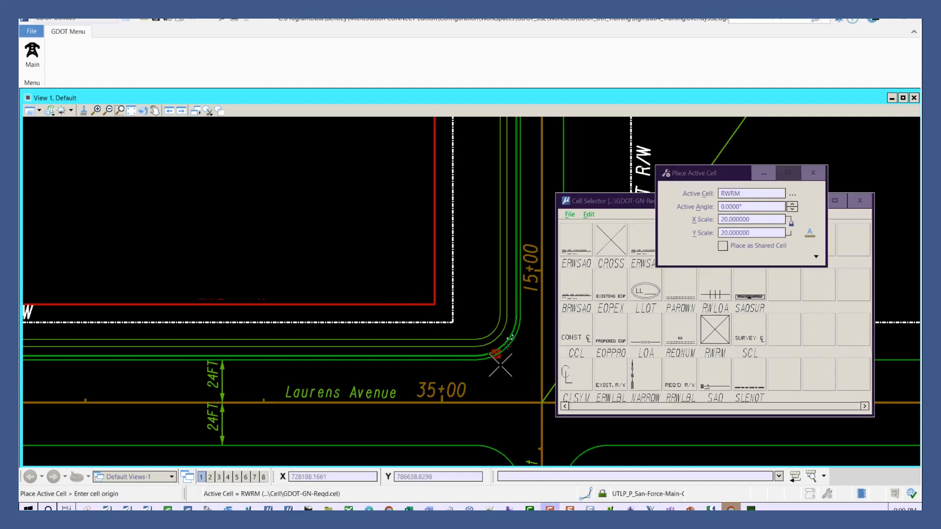
pyautogui.scroll(2, 440, 194)
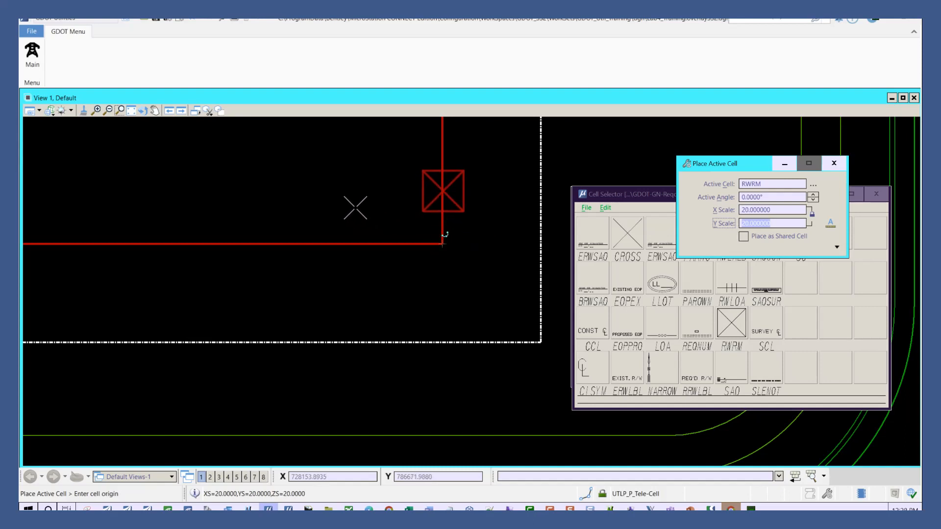
pyautogui.click(442, 244)
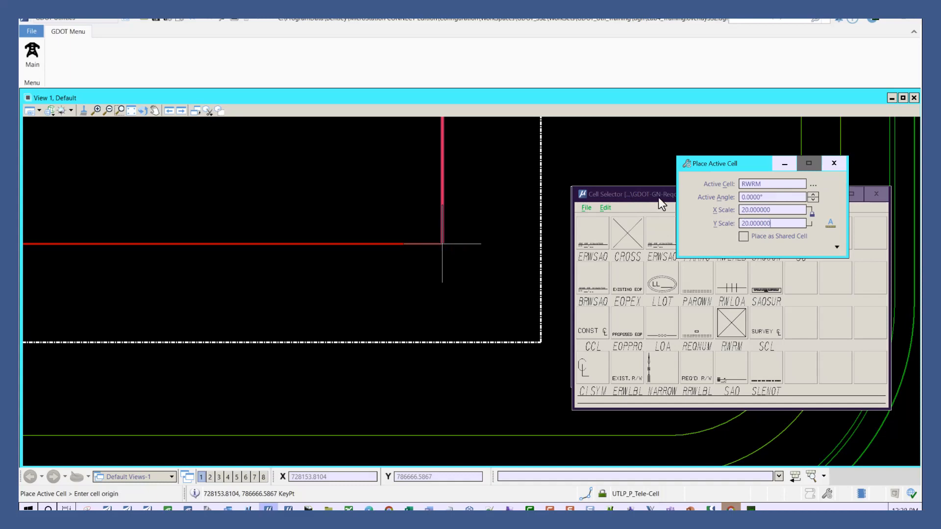
pyautogui.press('Escape')
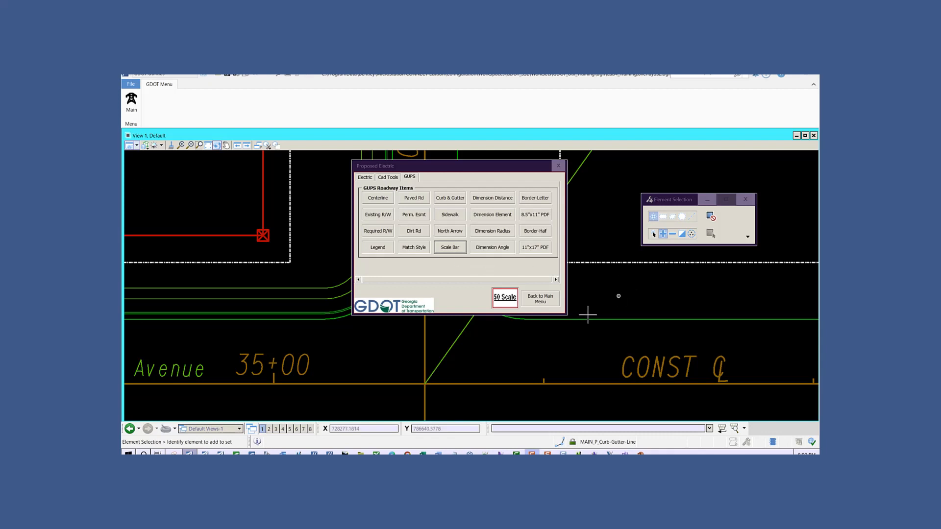
# Switch from the proposed electric tools to the proposed sanitary tools and open their 50 scale selector for proposed cells.
pyautogui.click(541, 300)
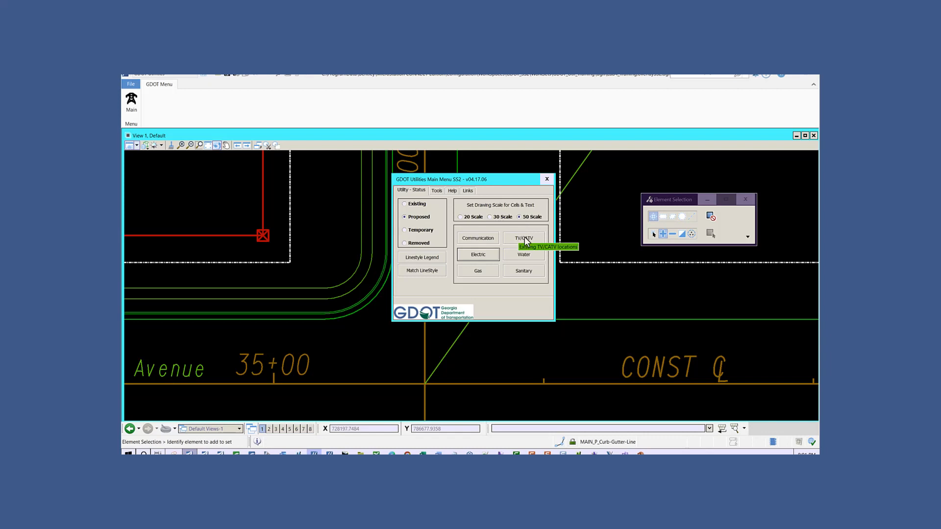
pyautogui.click(524, 271)
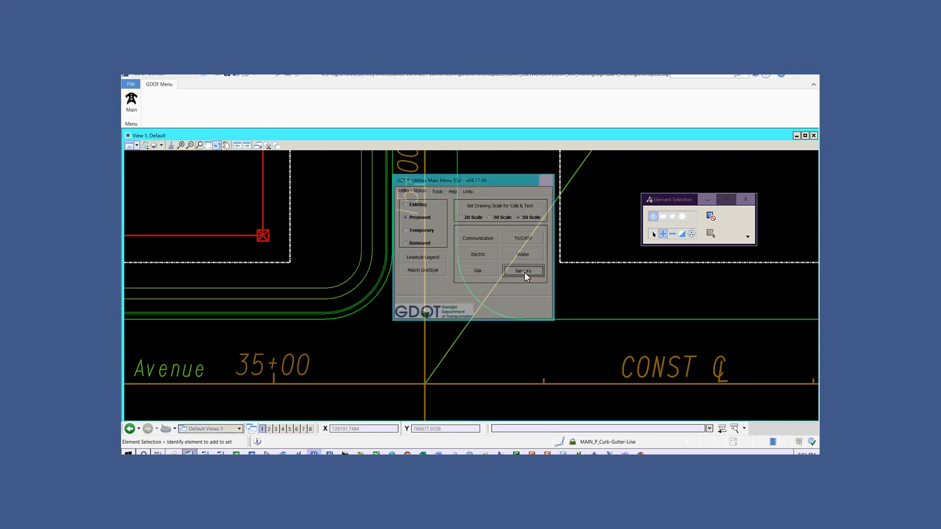
pyautogui.moveTo(653, 359); pyautogui.dragTo(613, 131)
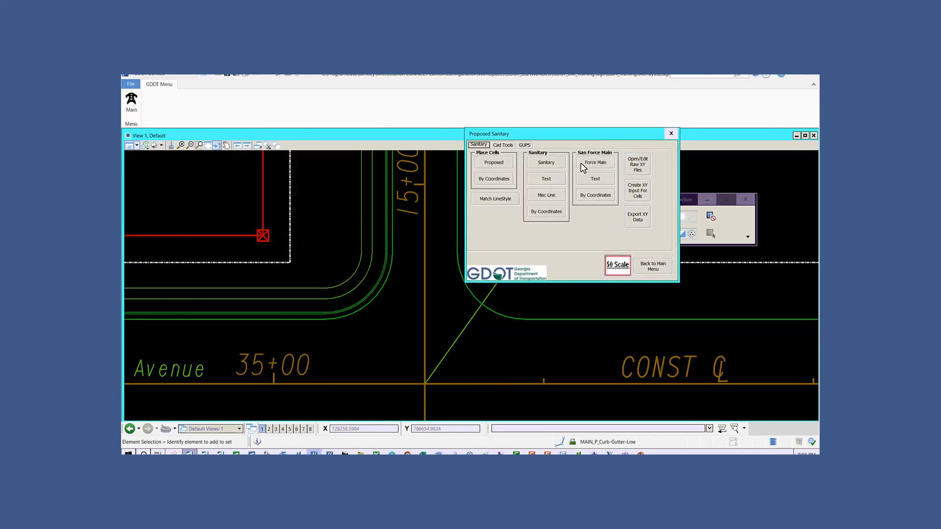
pyautogui.moveTo(574, 139); pyautogui.dragTo(578, 119)
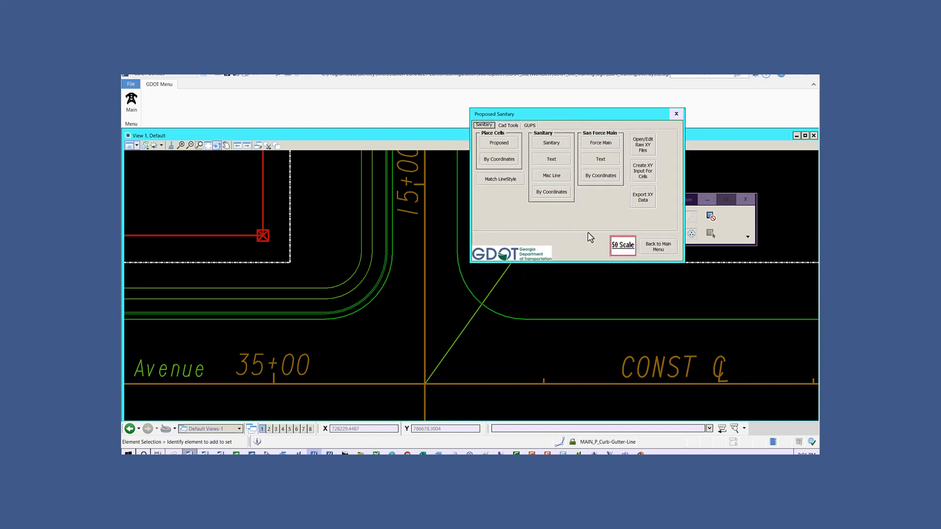
pyautogui.click(498, 143)
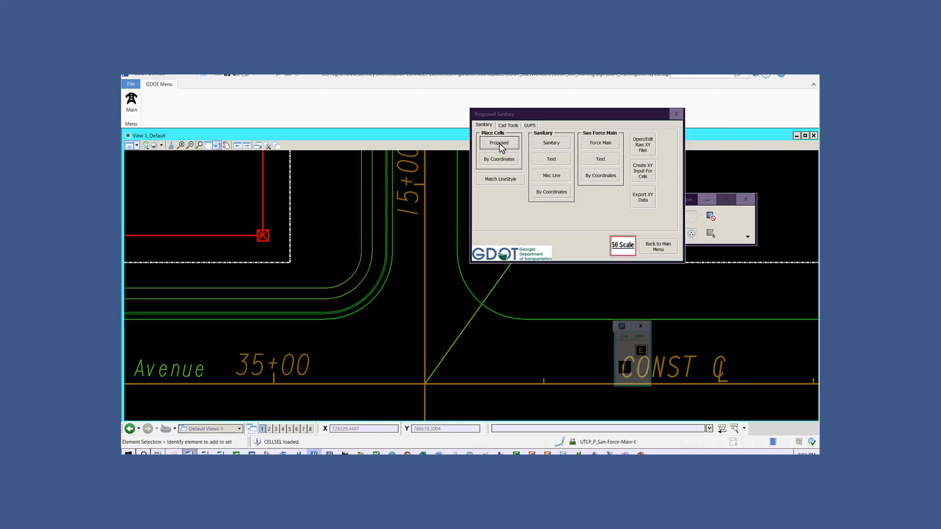
pyautogui.moveTo(679, 325); pyautogui.dragTo(505, 160)
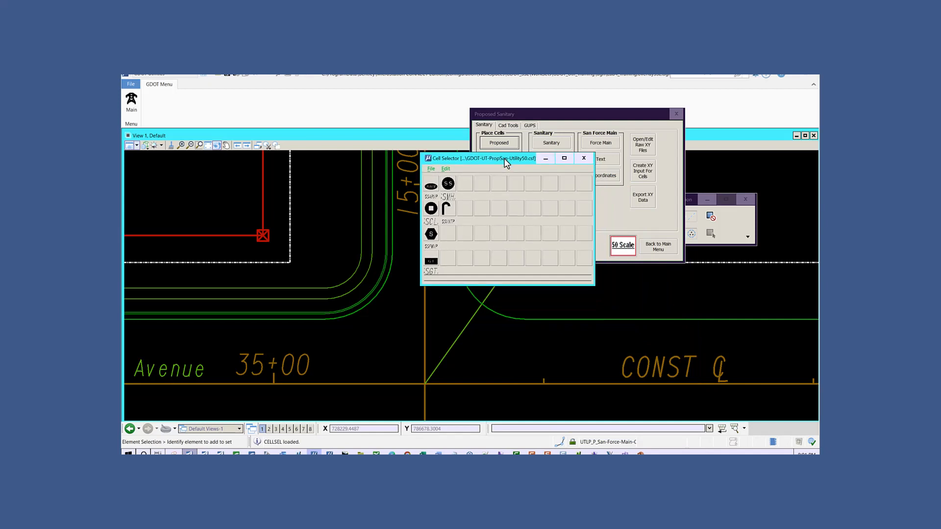
# Make the proposed sanitary sewer manhole cell, SSMHP, active for placement at 50 scale.
pyautogui.click(447, 186)
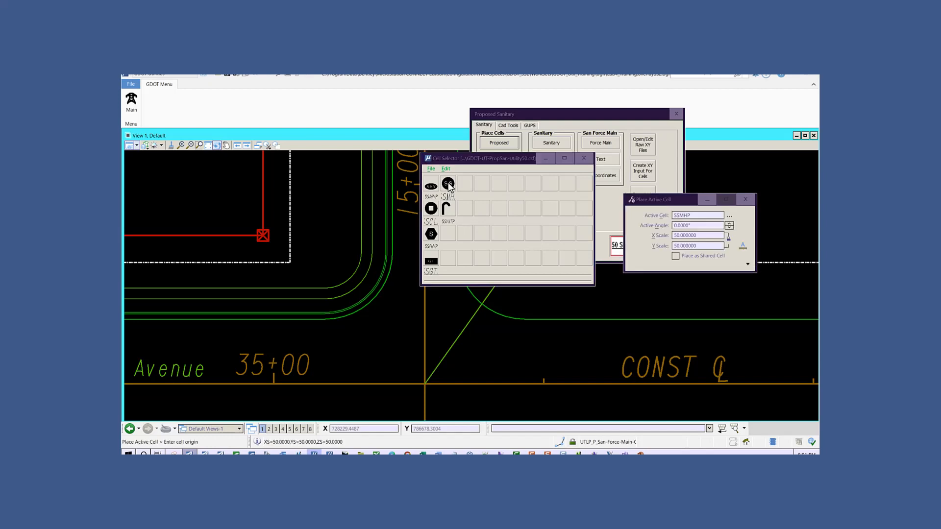
pyautogui.moveTo(672, 201); pyautogui.dragTo(309, 190)
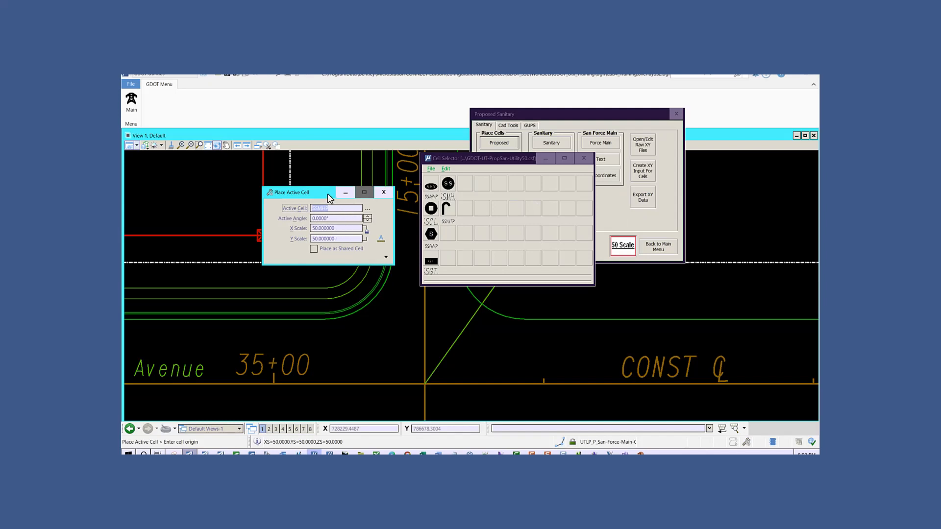
pyautogui.moveTo(328, 195); pyautogui.dragTo(680, 194)
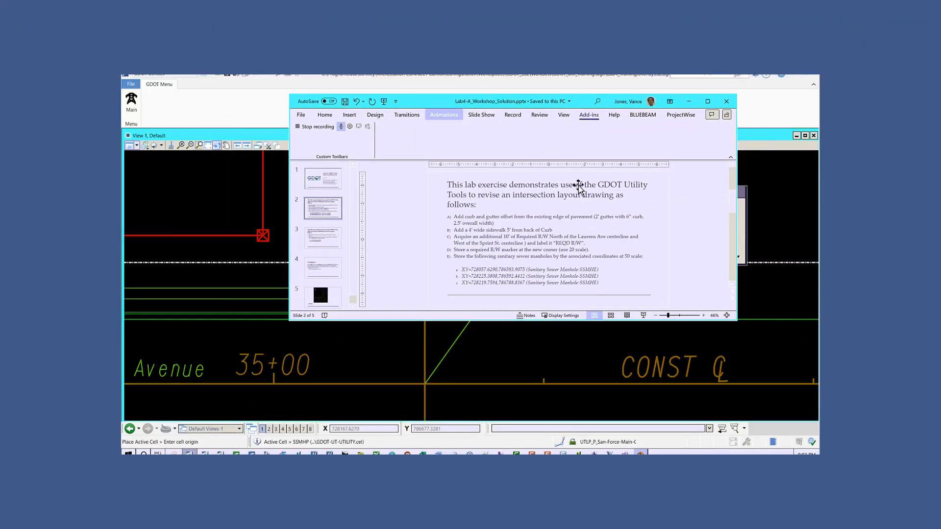
# Switch to the PowerPoint lab instructions and enlarge the list of sanitary sewer manhole coordinates on slide 2.
pyautogui.moveTo(442, 102); pyautogui.dragTo(373, 114)
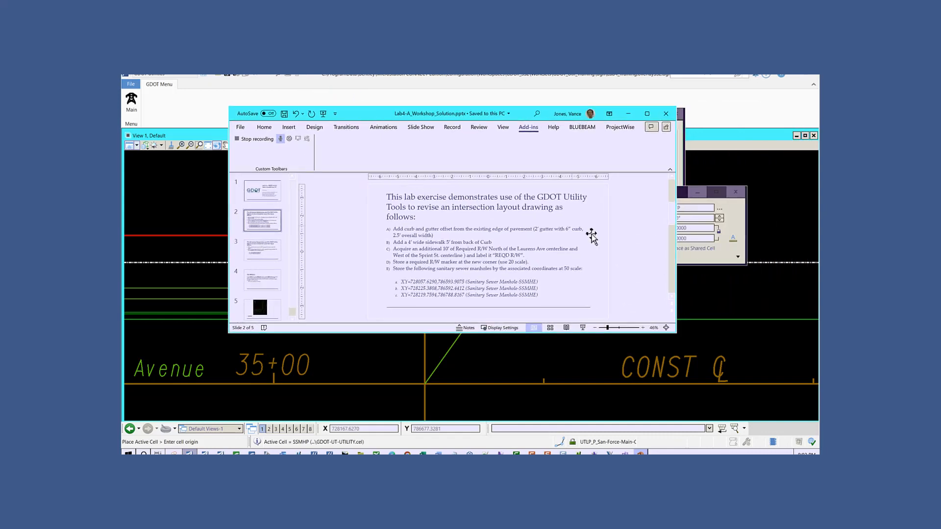
pyautogui.keyDown('ctrl'); pyautogui.scroll(3, 586, 261); pyautogui.keyUp('ctrl')
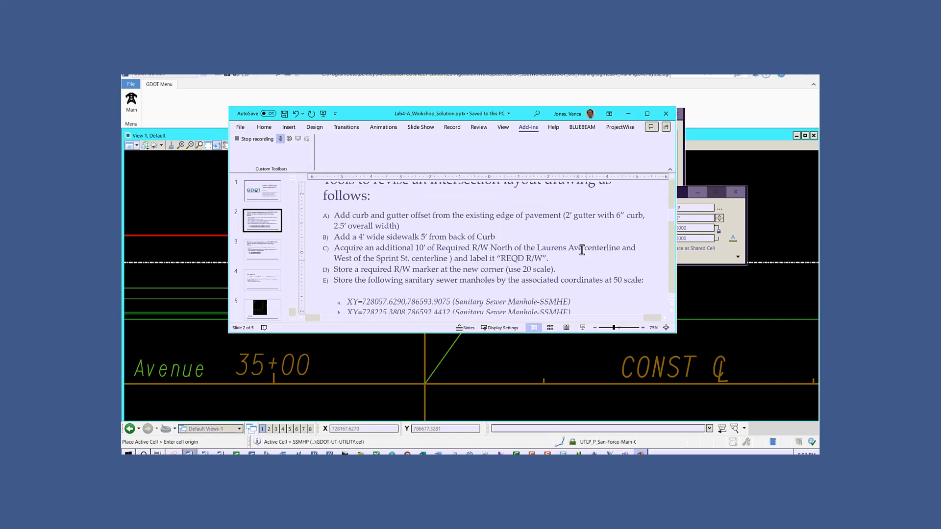
pyautogui.keyDown('ctrl'); pyautogui.scroll(2, 582, 249); pyautogui.keyUp('ctrl')
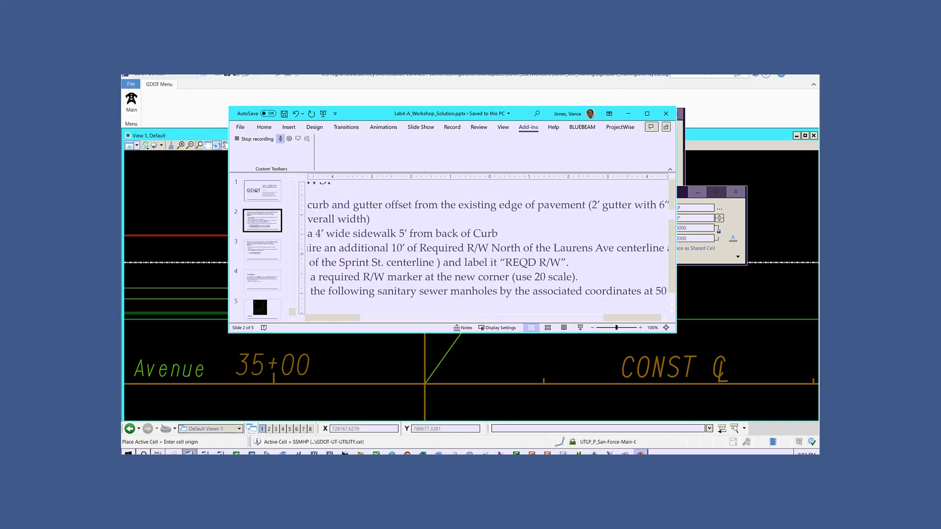
pyautogui.scroll(-1, 438, 250)
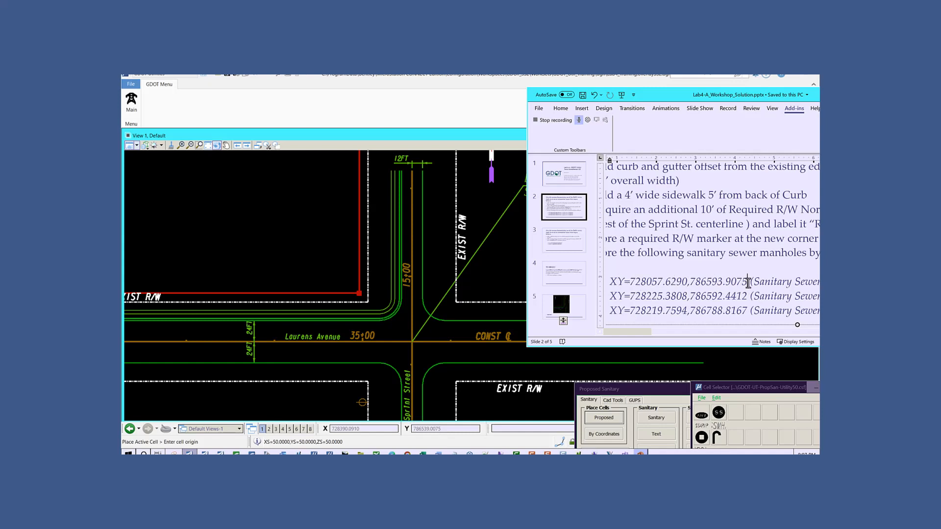
pyautogui.moveTo(748, 281); pyautogui.dragTo(619, 284)
pyautogui.moveTo(619, 283); pyautogui.dragTo(640, 285, button='right')
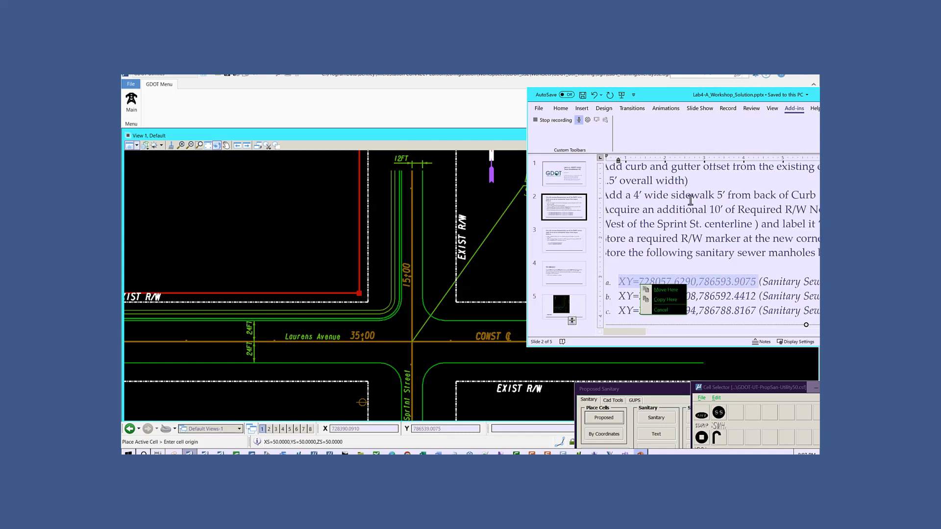
pyautogui.moveTo(720, 283); pyautogui.dragTo(719, 280, button='right')
pyautogui.click(667, 284)
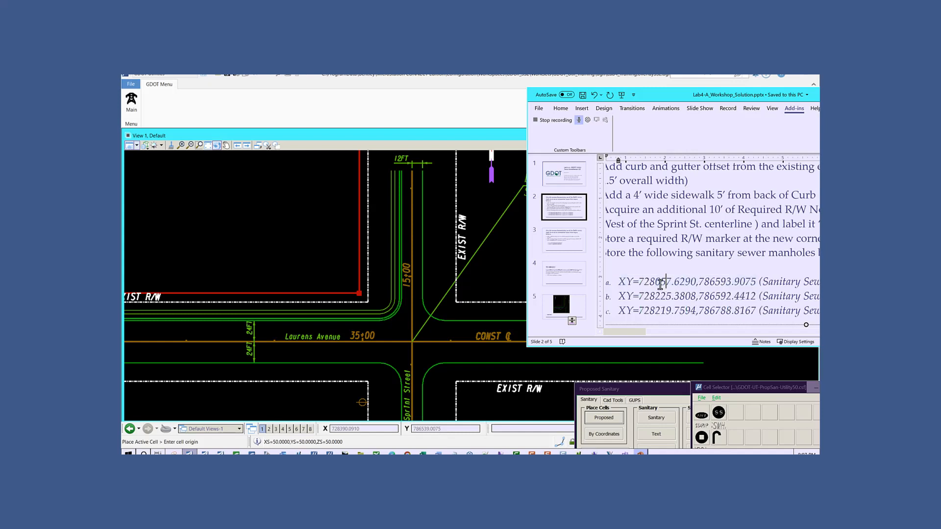
# Copy coordinate pair a from the PowerPoint slide and place the first sanitary sewer manhole in the drawing at XY=728057.6290,786593.9075.
pyautogui.moveTo(755, 281); pyautogui.dragTo(620, 284)
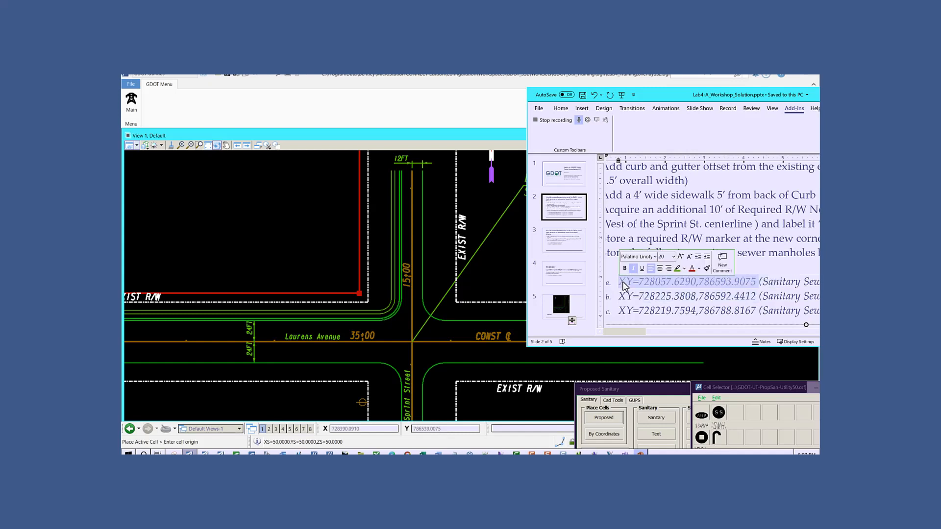
pyautogui.rightClick(648, 286)
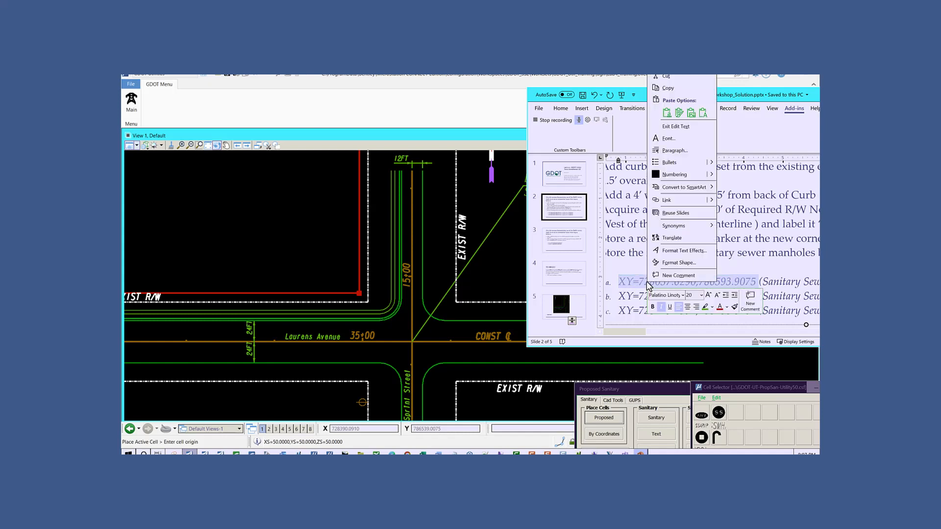
pyautogui.click(669, 92)
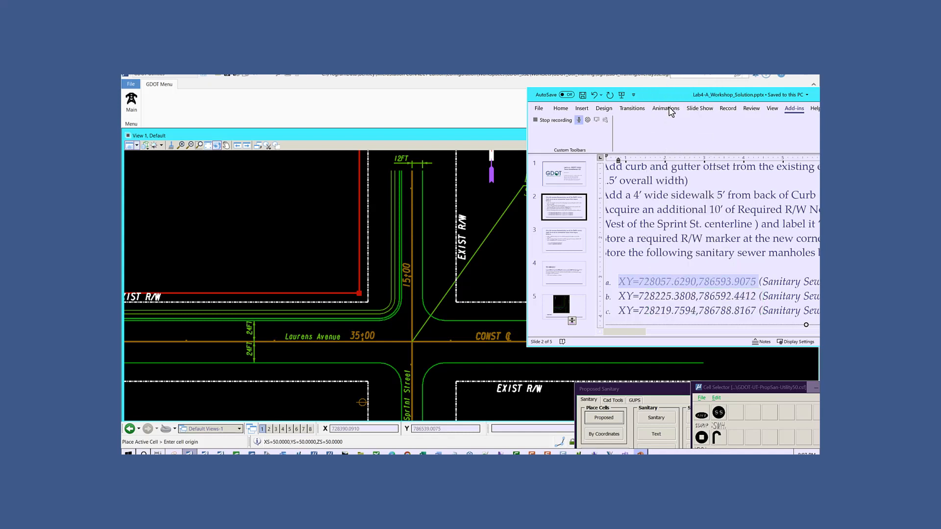
pyautogui.click(525, 434)
pyautogui.rightClick(524, 434)
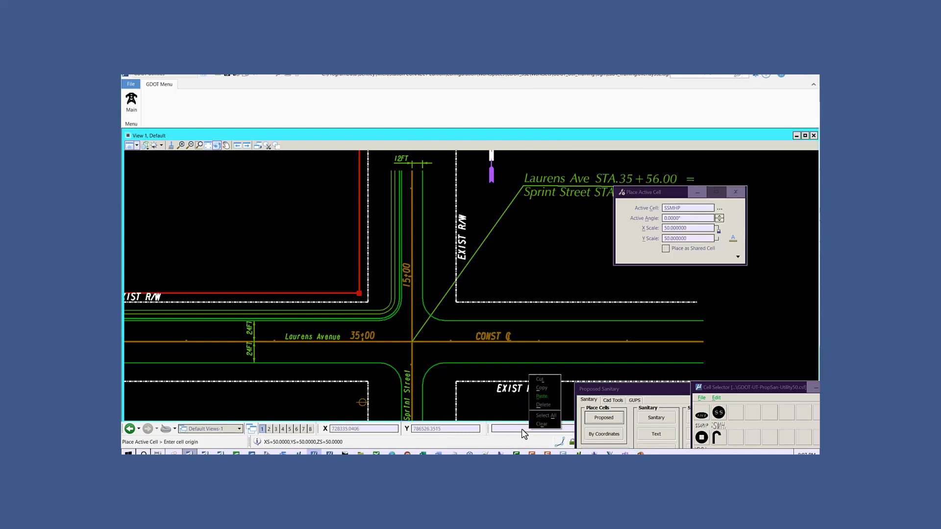
pyautogui.click(541, 397)
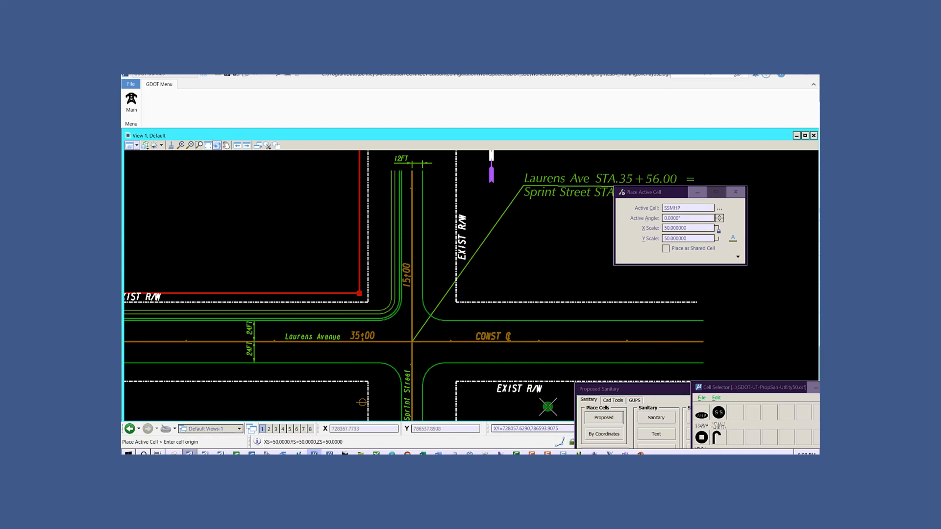
pyautogui.scroll(-1, 579, 361)
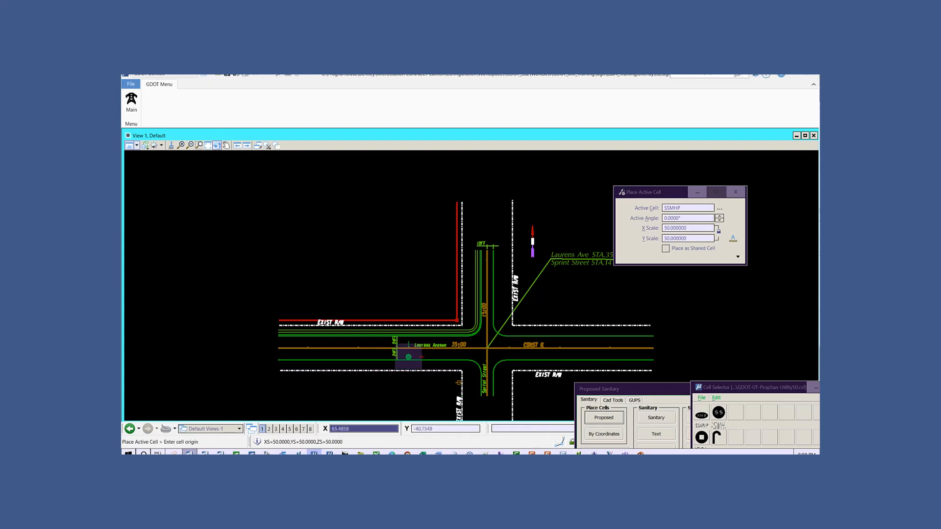
# Copy coordinate pair b from the PowerPoint slide and place the second sanitary sewer manhole in the drawing at XY=728225.3808,786592.4412.
pyautogui.click(641, 453)
pyautogui.moveTo(756, 296); pyautogui.dragTo(616, 298)
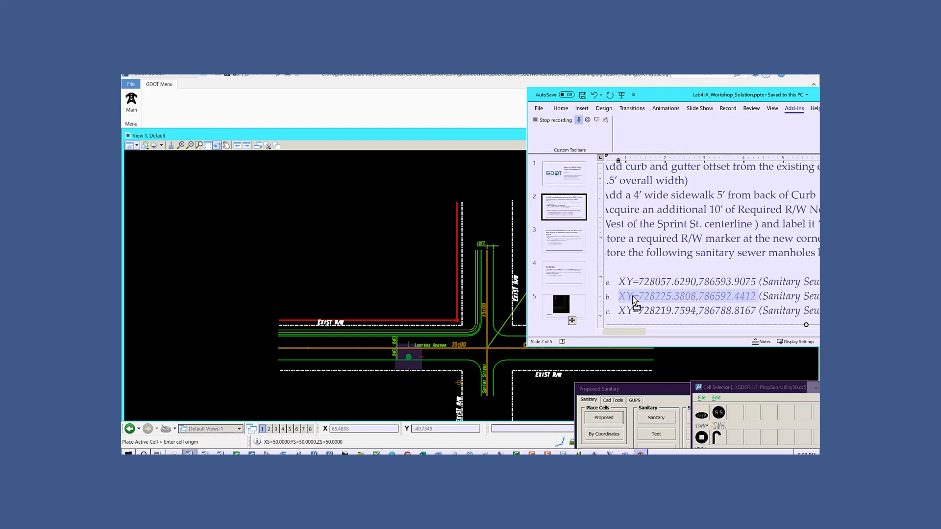
pyautogui.rightClick(643, 301)
pyautogui.click(657, 104)
pyautogui.moveTo(517, 452)
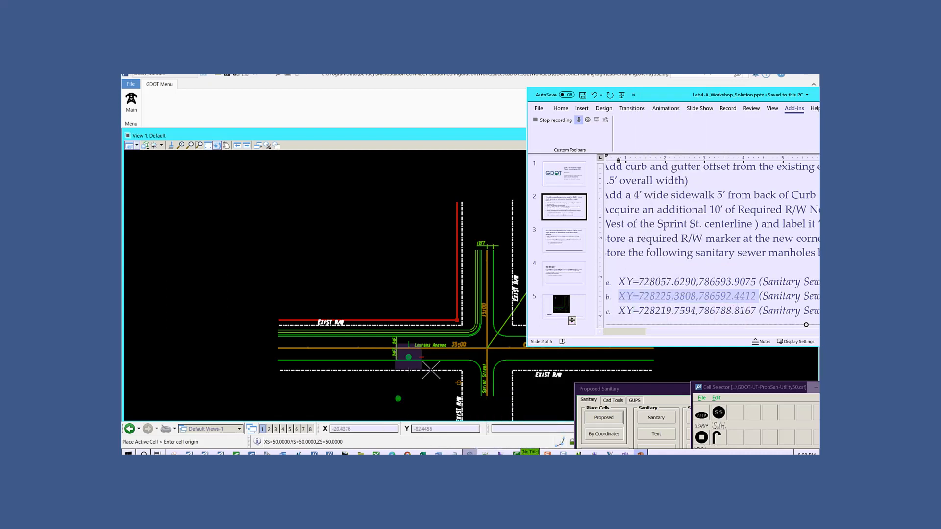
pyautogui.click(515, 433)
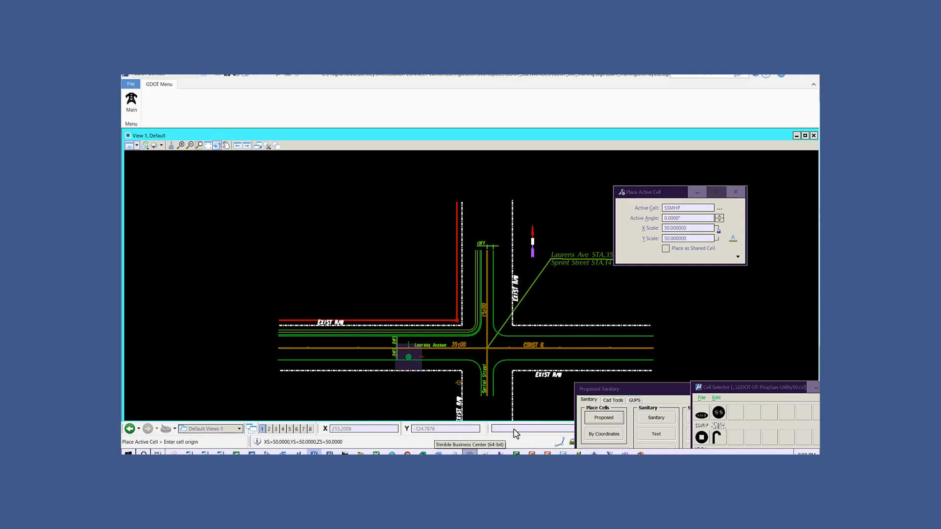
pyautogui.rightClick(517, 432)
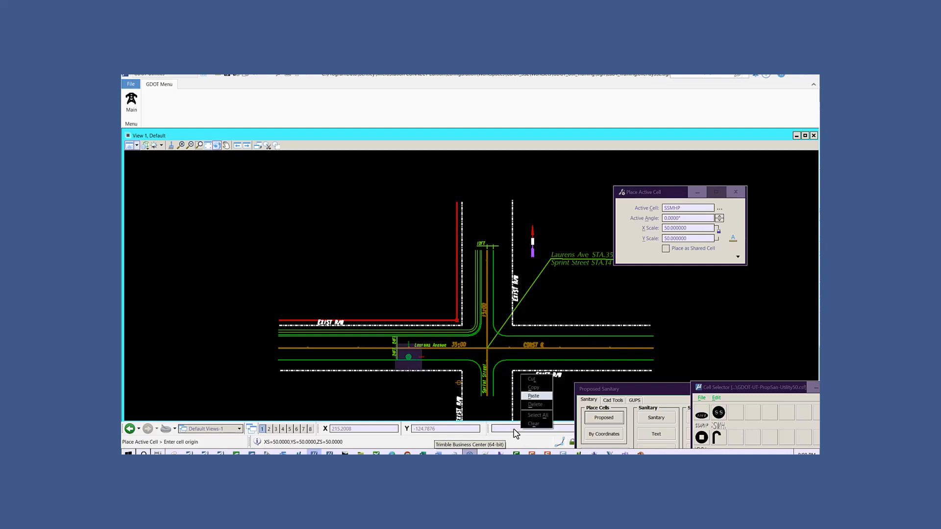
pyautogui.click(533, 396)
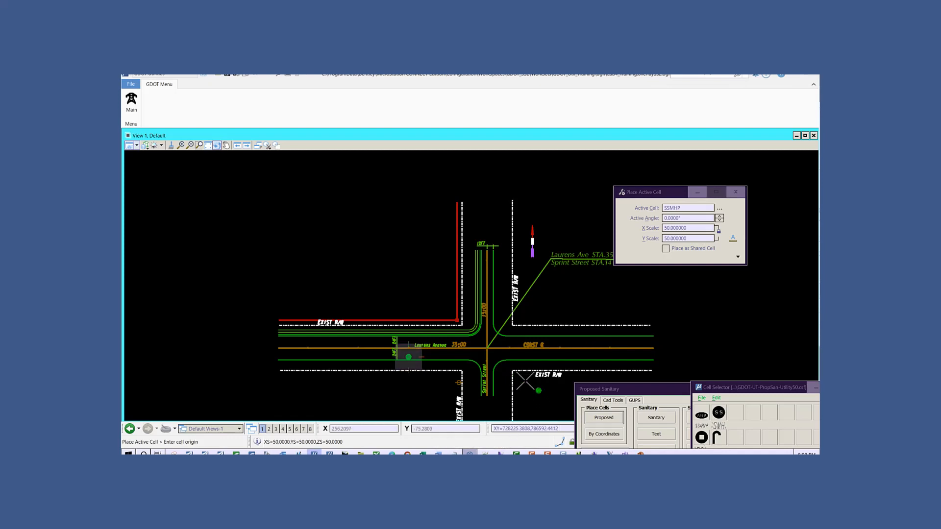
pyautogui.press('Return')
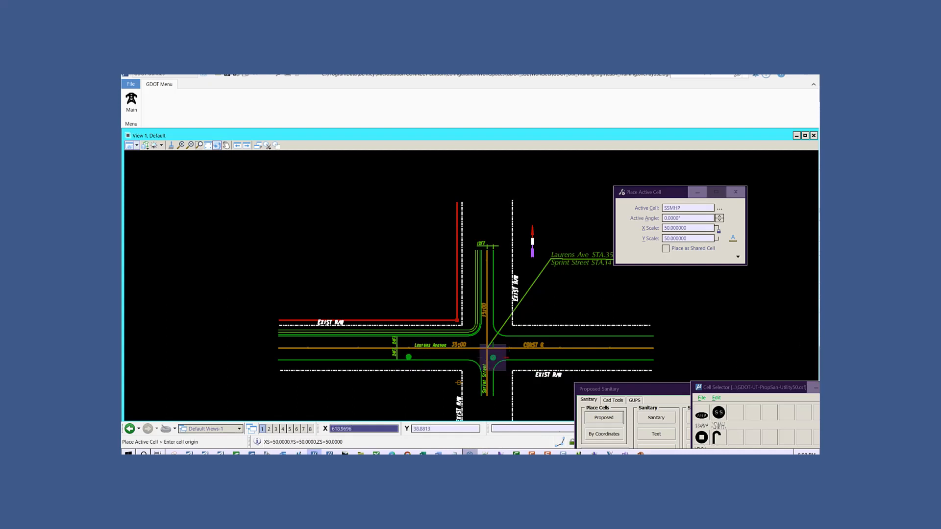
# Copy coordinate pair c from the PowerPoint slide and place the third sanitary sewer manhole in the drawing at XY=728219.7594,786788.8167.
pyautogui.hotkey('alt', 'Tab')
pyautogui.moveTo(758, 312); pyautogui.dragTo(616, 312)
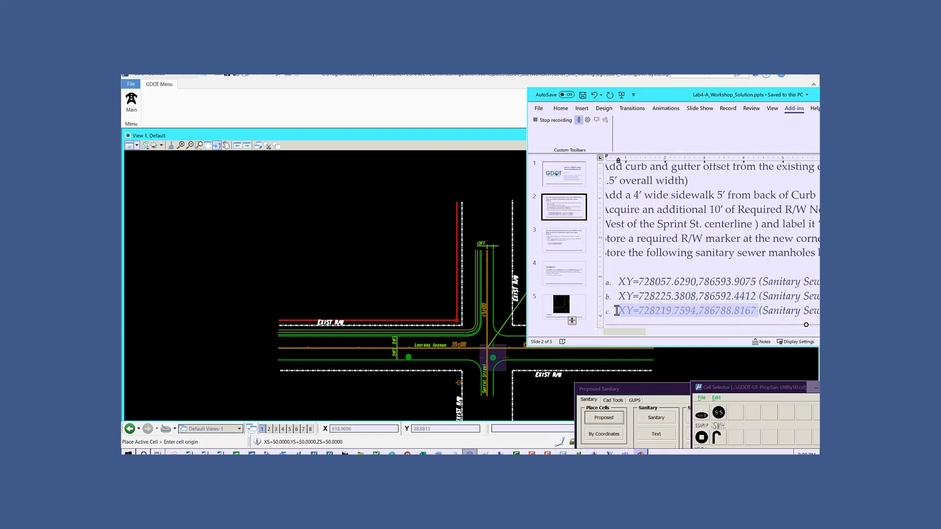
pyautogui.rightClick(624, 312)
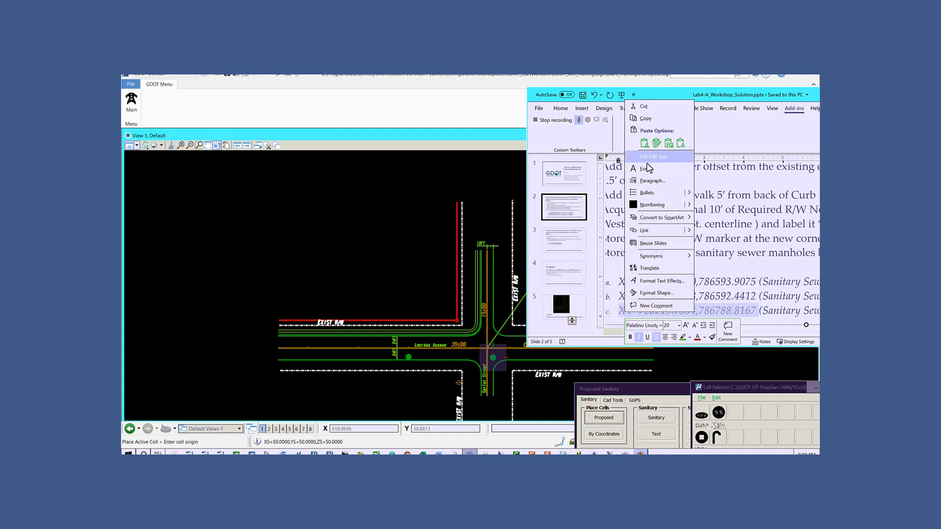
pyautogui.click(646, 118)
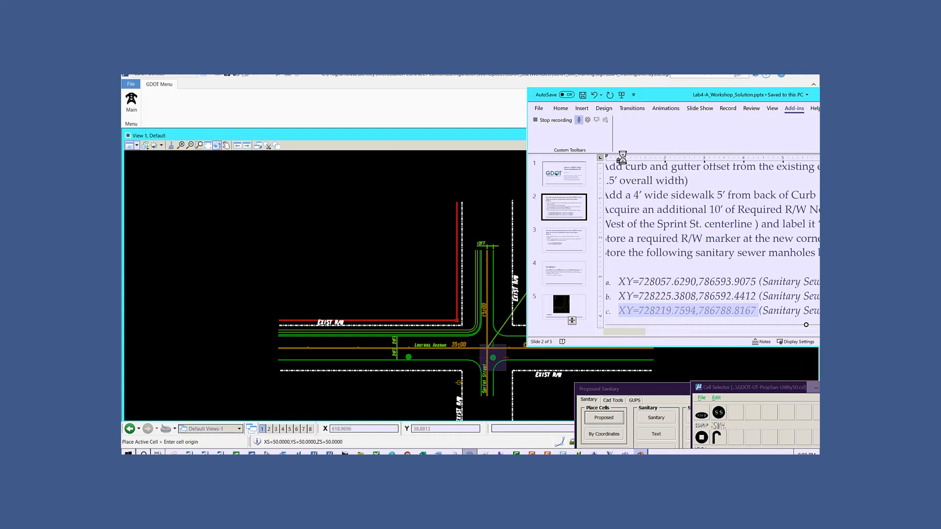
pyautogui.click(531, 430)
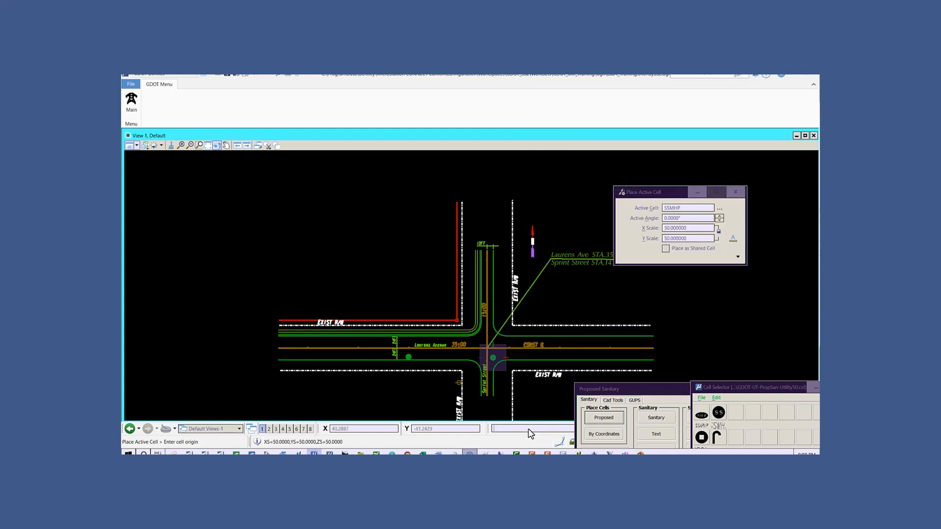
pyautogui.rightClick(530, 432)
pyautogui.click(548, 396)
pyautogui.moveTo(516, 453)
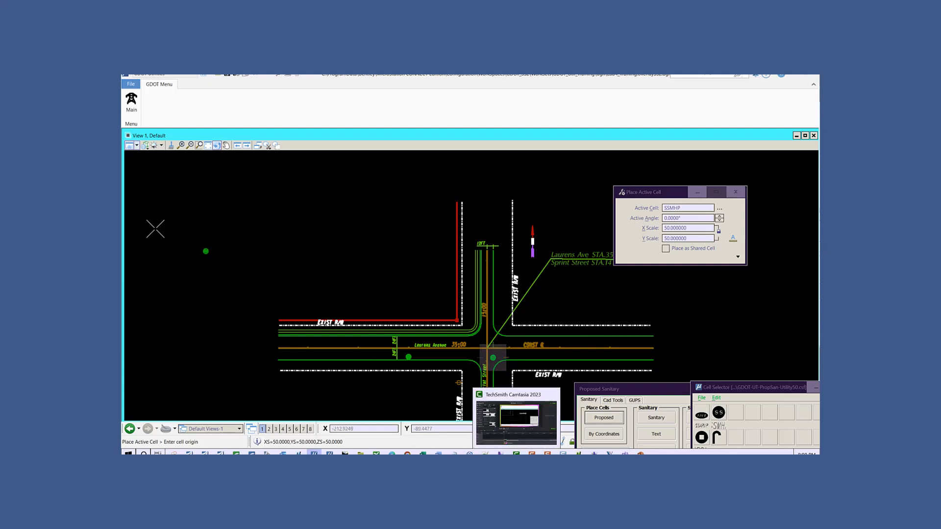
pyautogui.press('Return')
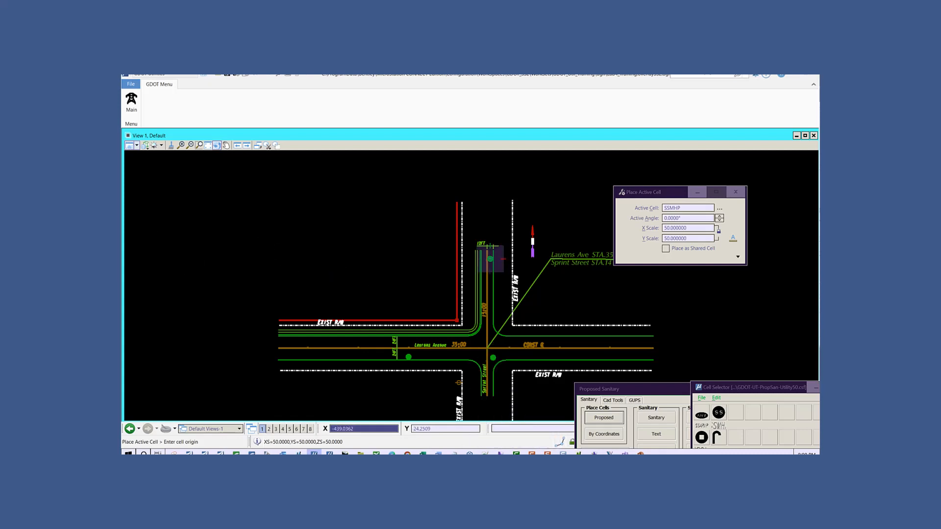
# Start the proposed underground sanitary sewer line from the Proposed Sanitary tools and set the default snap to Center.
pyautogui.hotkey('alt', 'Tab')
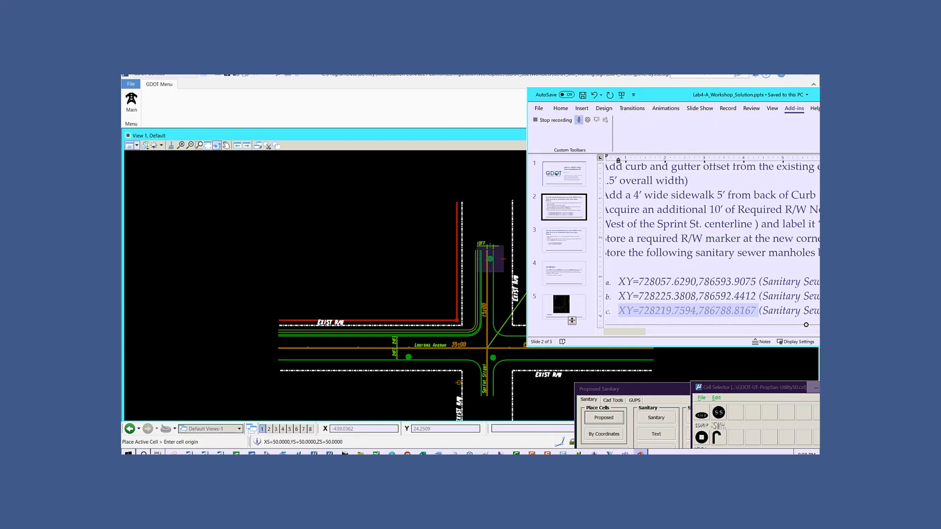
pyautogui.moveTo(653, 93); pyautogui.dragTo(0, 113)
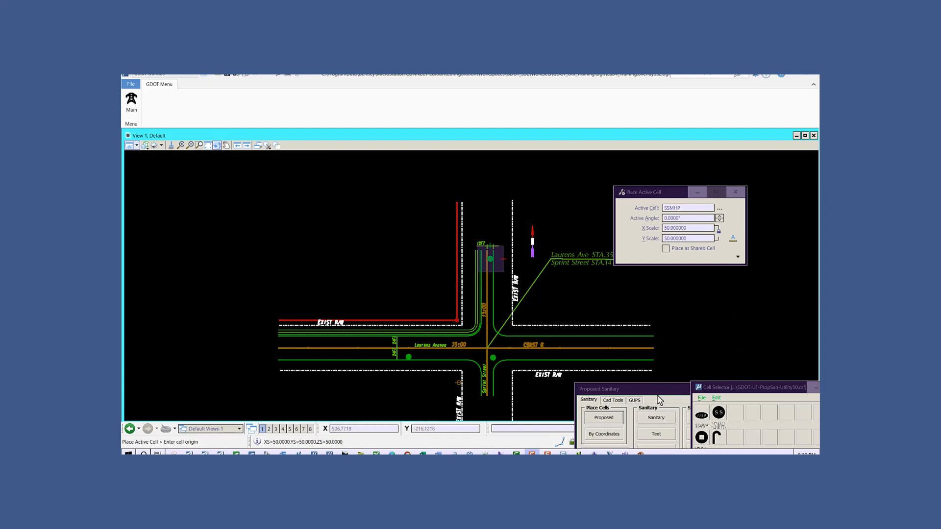
pyautogui.moveTo(657, 393); pyautogui.dragTo(666, 177)
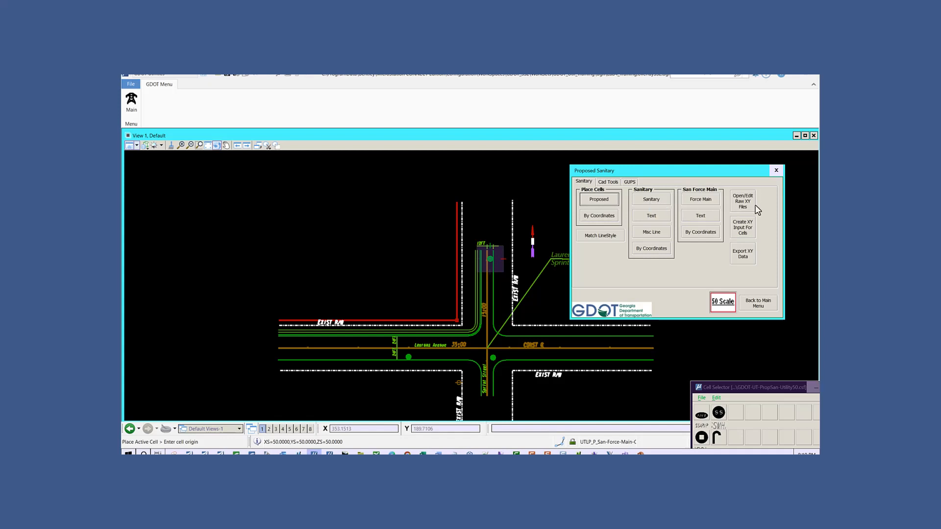
pyautogui.click(651, 201)
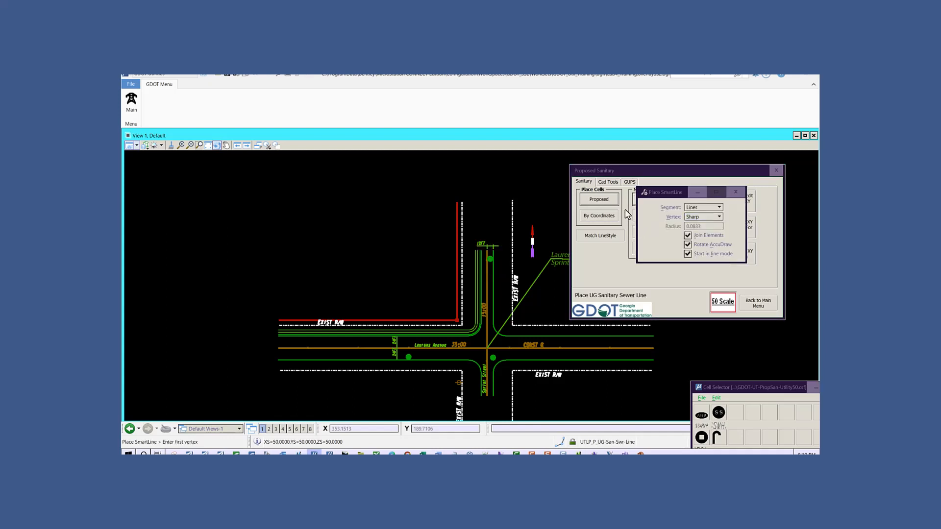
pyautogui.moveTo(675, 177); pyautogui.dragTo(720, 101)
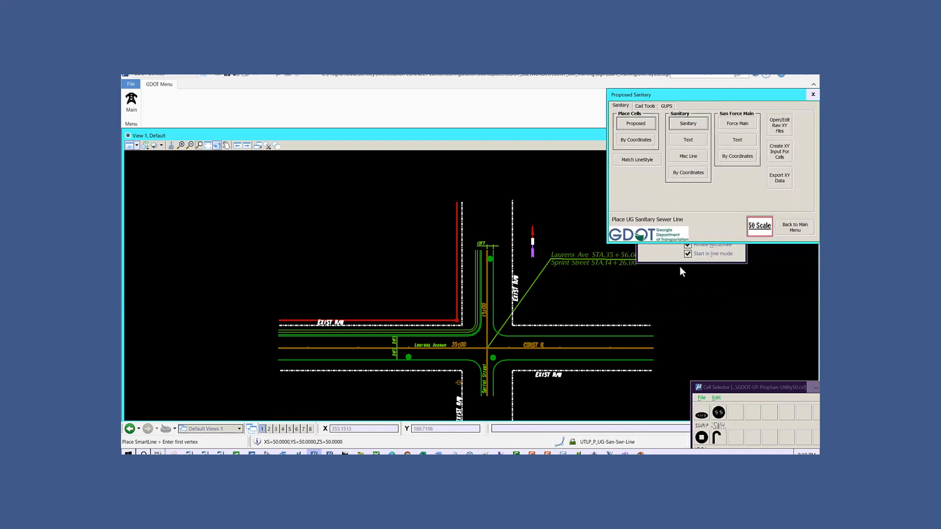
pyautogui.click(564, 443)
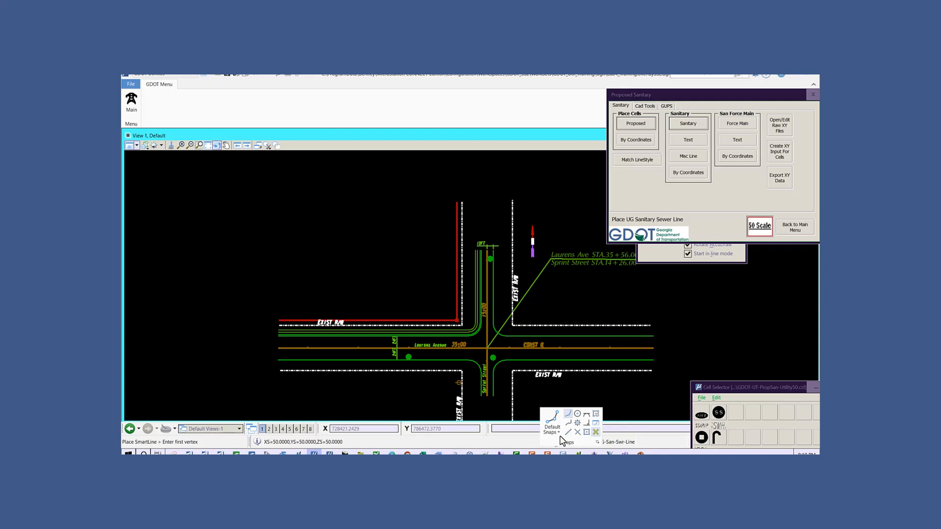
pyautogui.click(559, 434)
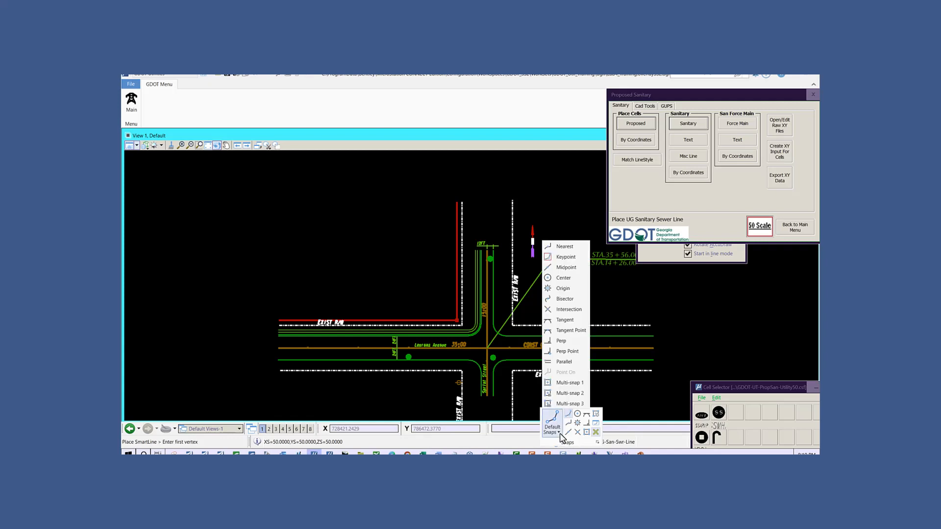
pyautogui.click(548, 278)
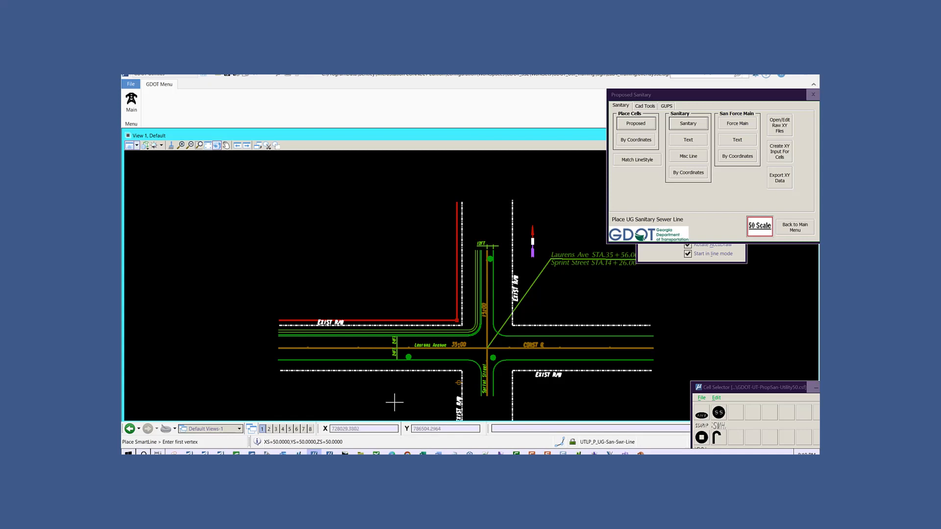
# Draw a trial sanitary sewer line through the centers of the three manholes and undo it.
pyautogui.click(413, 352)
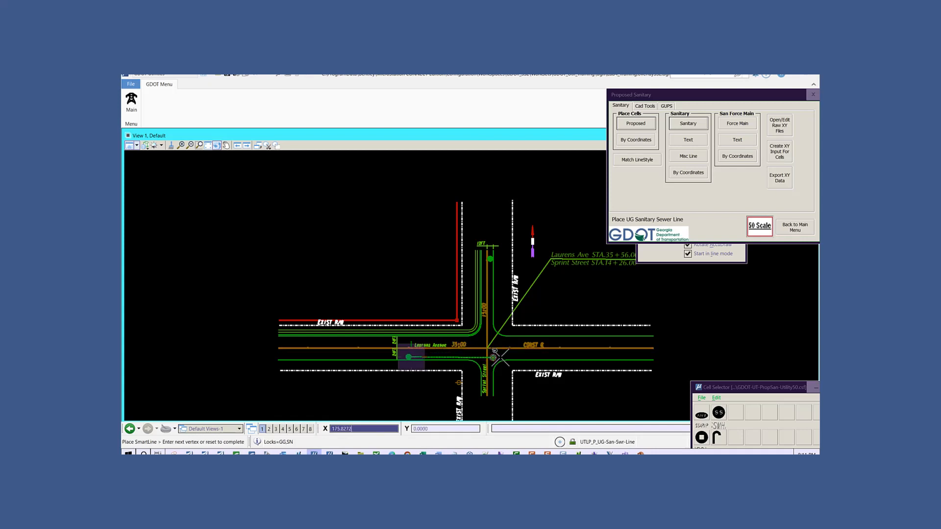
pyautogui.click(493, 357)
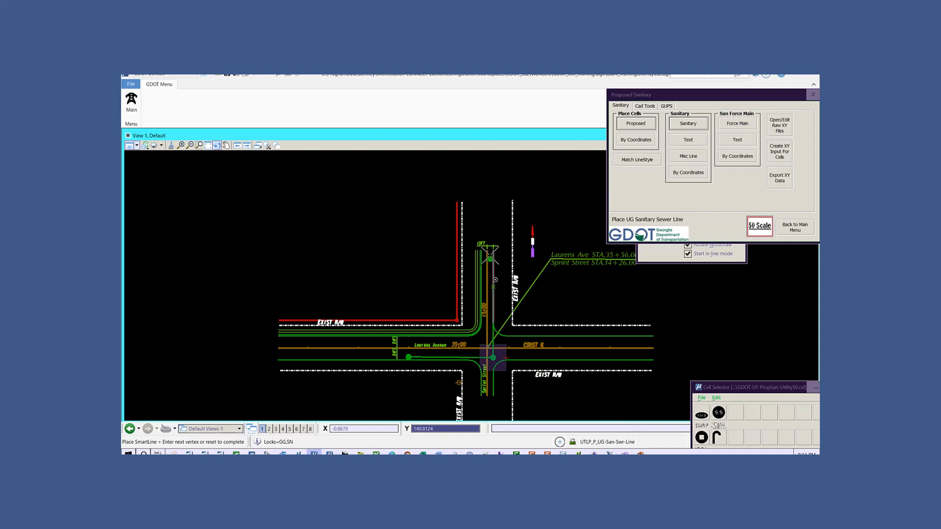
pyautogui.click(490, 256)
pyautogui.rightClick(490, 255)
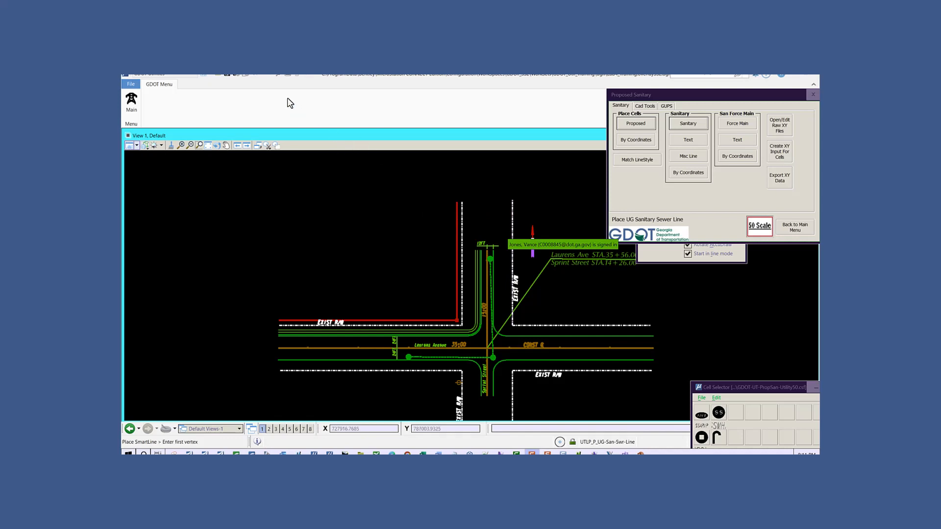
pyautogui.click(254, 74)
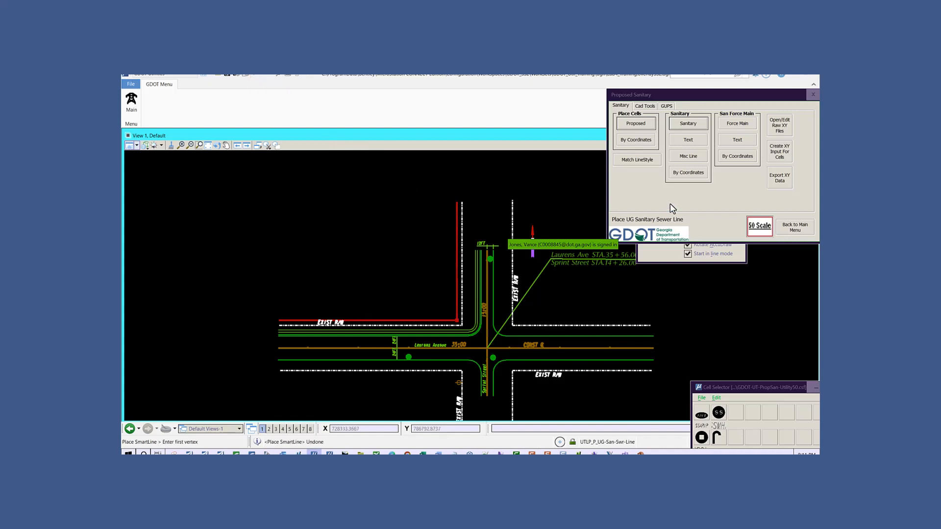
# Start a proposed underground sanitary sewer line at the first manhole, XY=728057.6290,786593.9075.
pyautogui.click(693, 124)
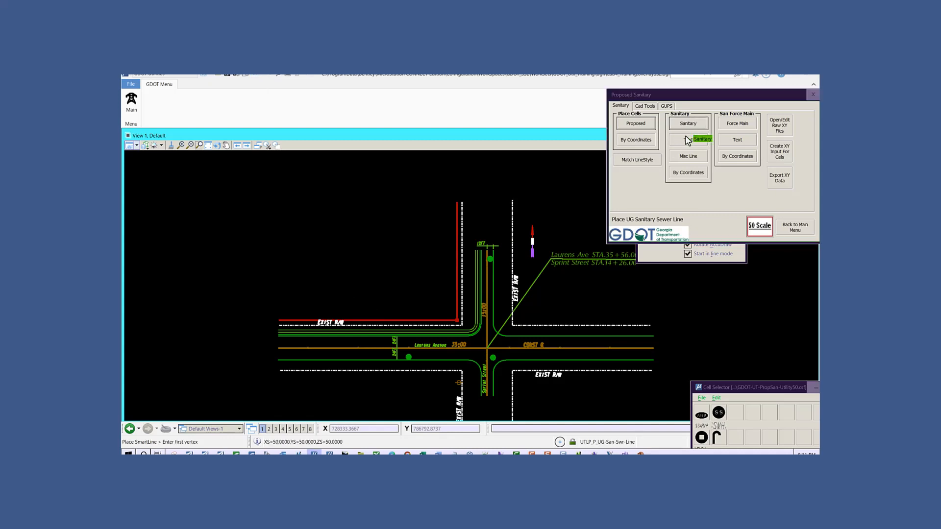
pyautogui.moveTo(690, 97); pyautogui.dragTo(757, 338)
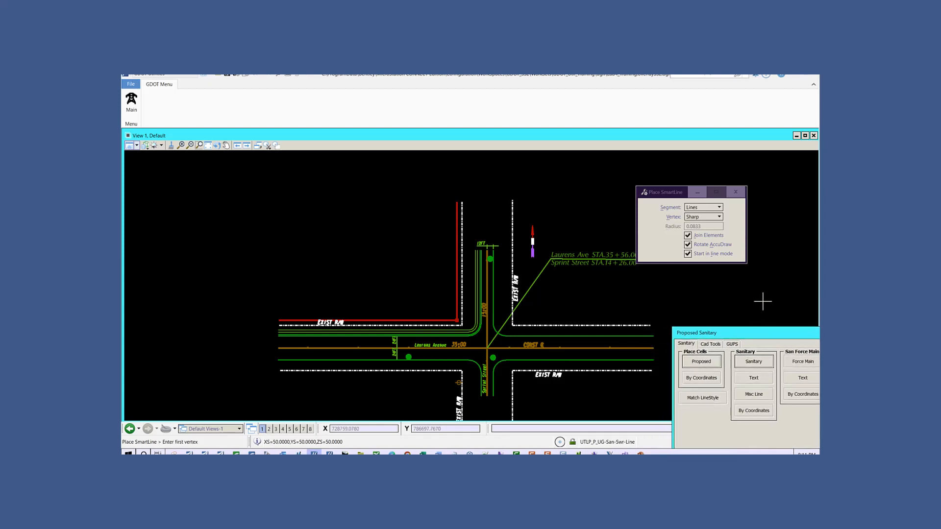
pyautogui.click(522, 429)
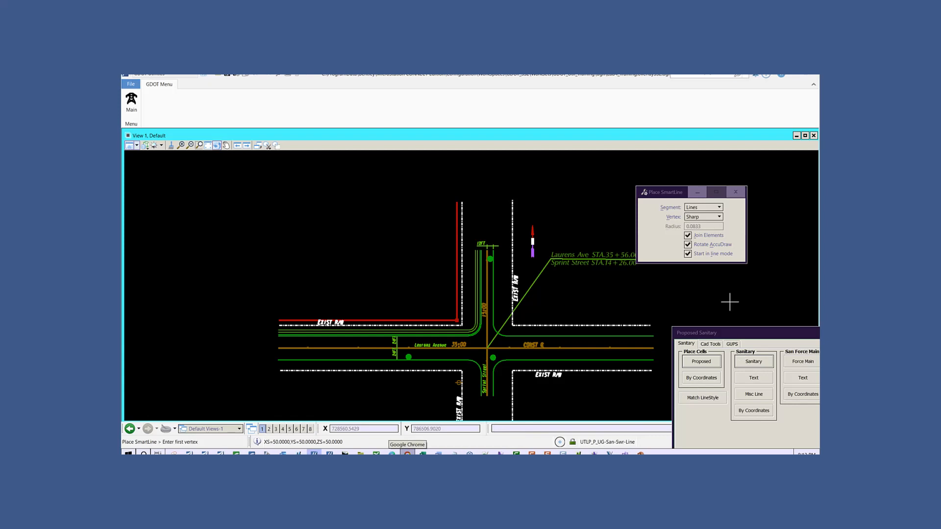
pyautogui.write('XY=728057.6290,786593.9075')
pyautogui.press('Return')
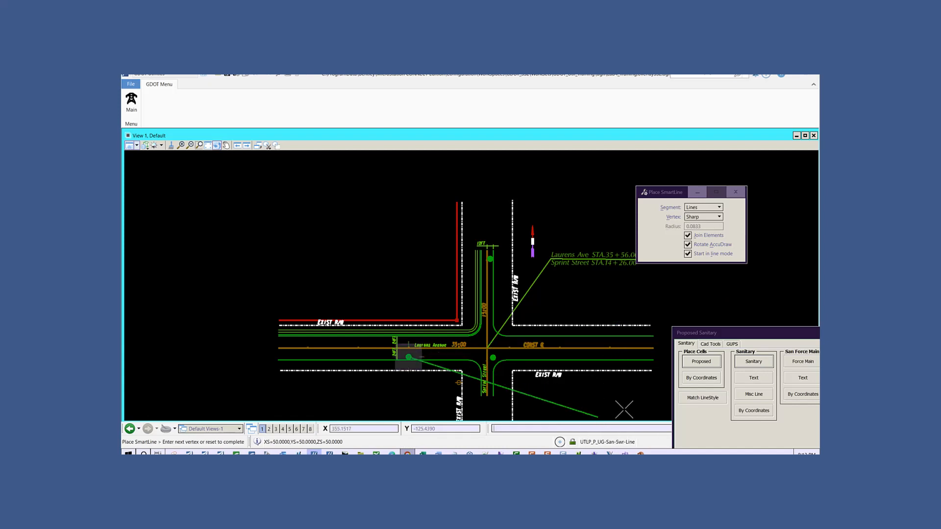
# Extend the sewer line to the second manhole at XY=728225.3808,786592.4412 and up Sprint Street to the third manhole, finishing the line there.
pyautogui.write('XY=728225.3808,786592.4412')
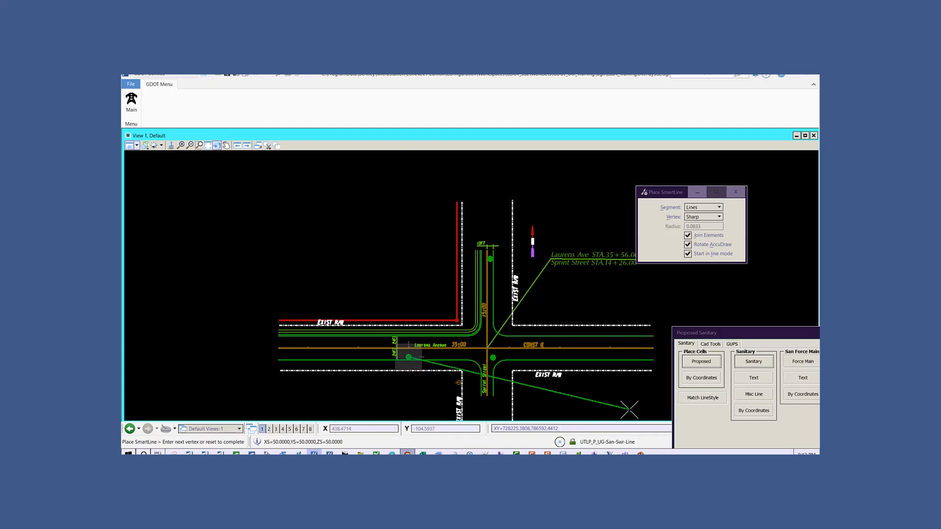
pyautogui.press('Return')
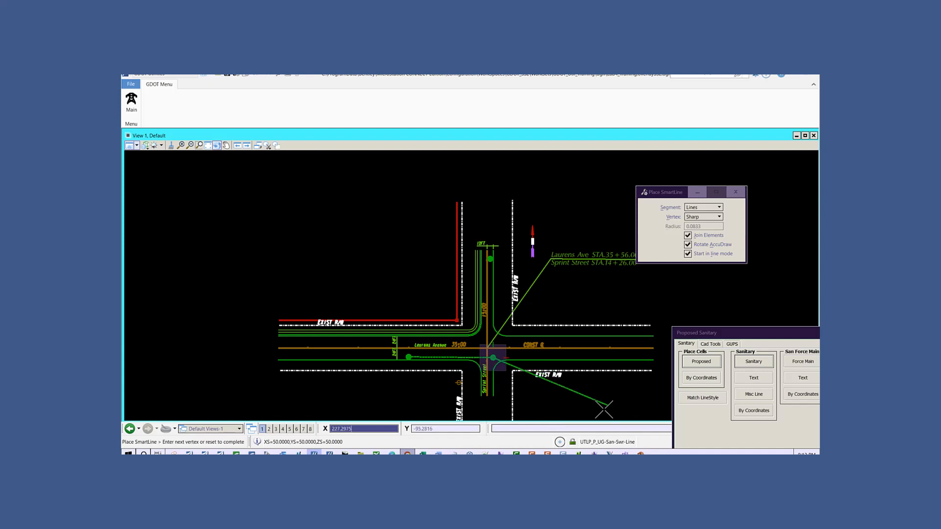
pyautogui.click(585, 429)
pyautogui.write('XY=728057.6290,786593.9075')
pyautogui.press('Return')
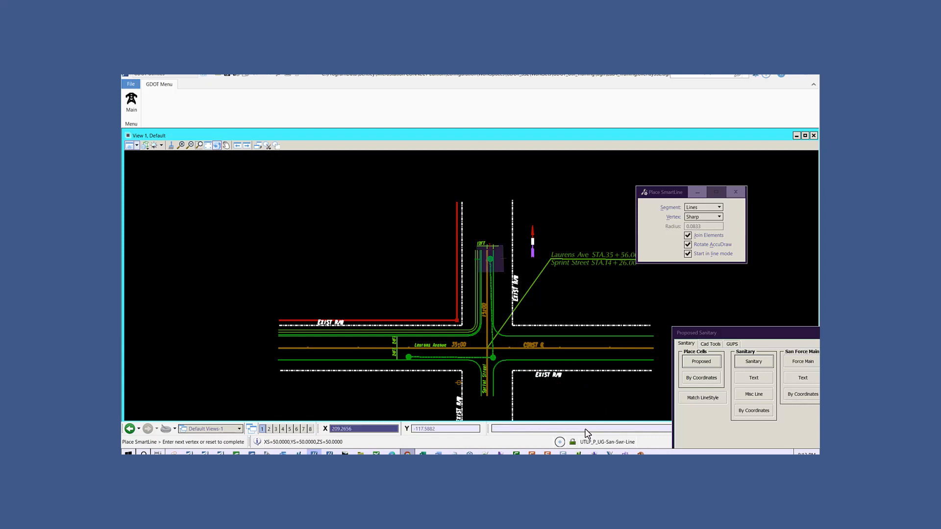
pyautogui.rightClick(594, 297)
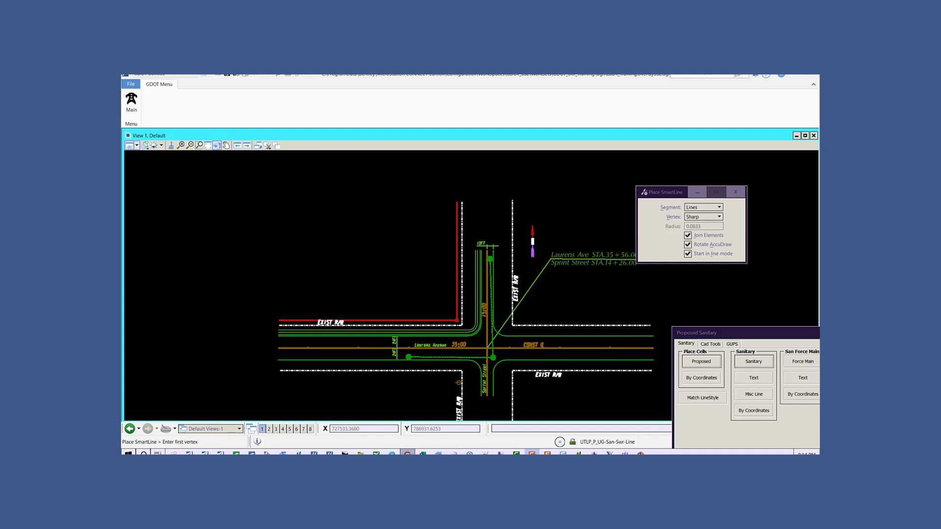
# Switch from the Proposed Sanitary tools to the Proposed Water tools and start a proposed underground water line.
pyautogui.moveTo(726, 333); pyautogui.dragTo(589, 179)
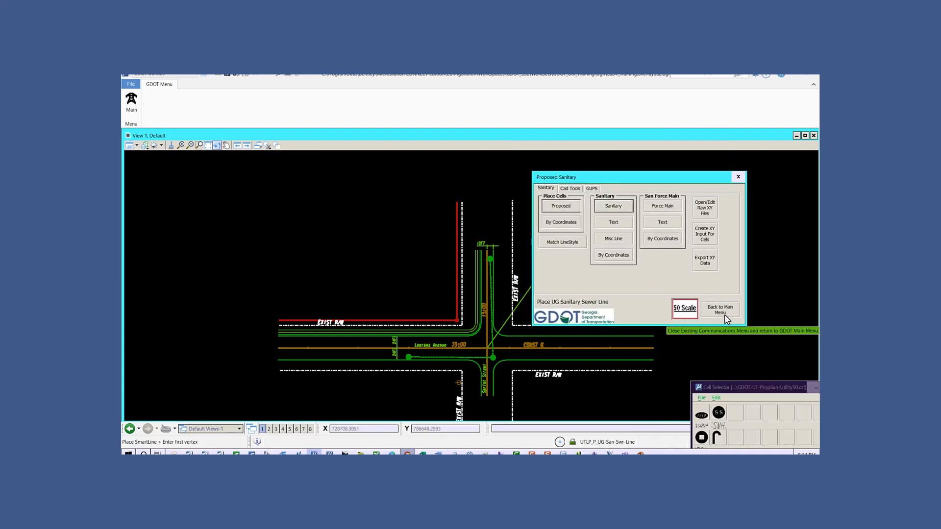
pyautogui.click(720, 309)
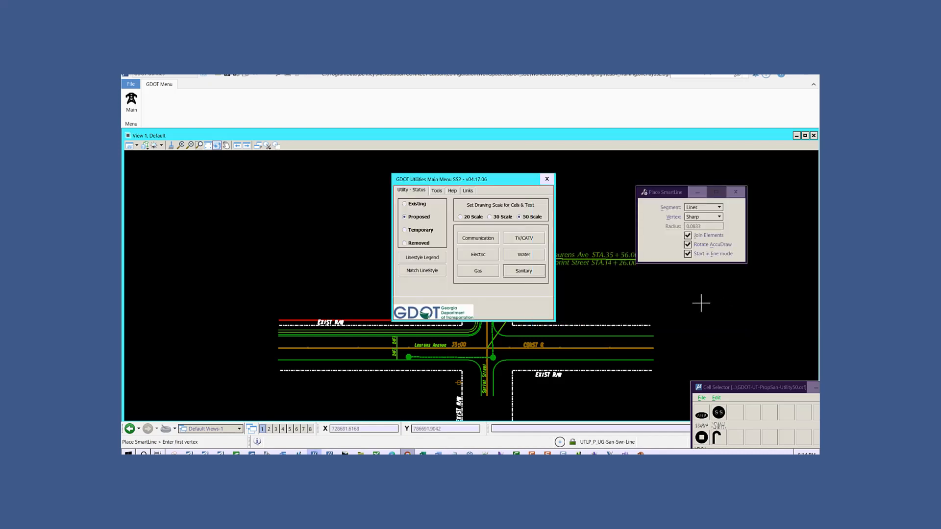
pyautogui.moveTo(490, 177); pyautogui.dragTo(566, 128)
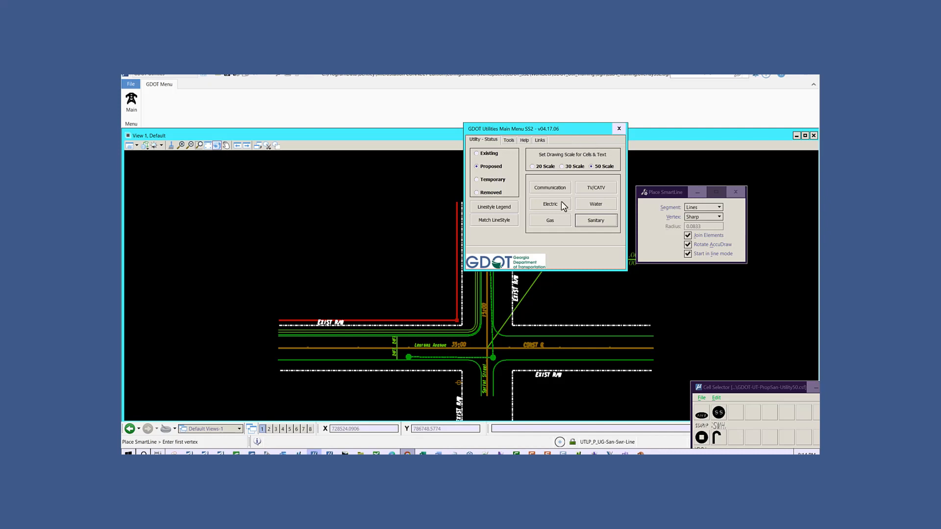
pyautogui.click(596, 205)
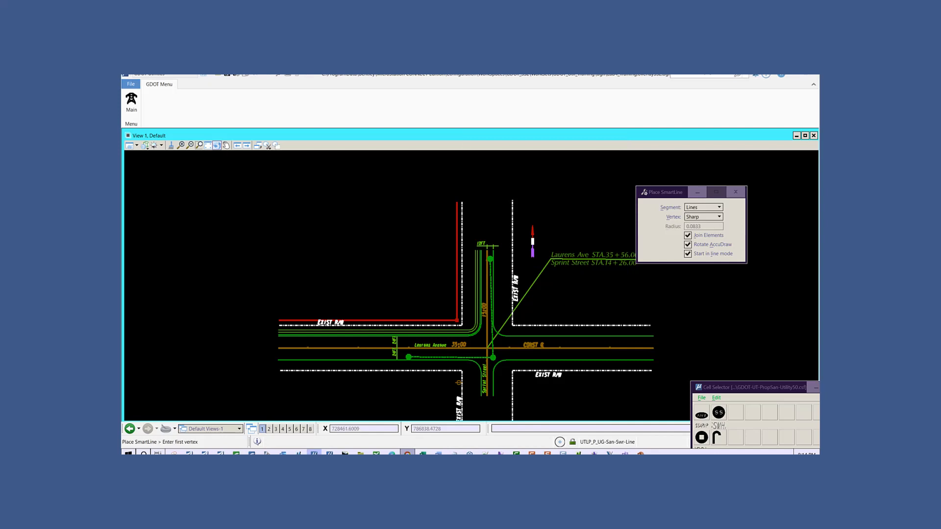
pyautogui.moveTo(276, 237); pyautogui.dragTo(712, 299)
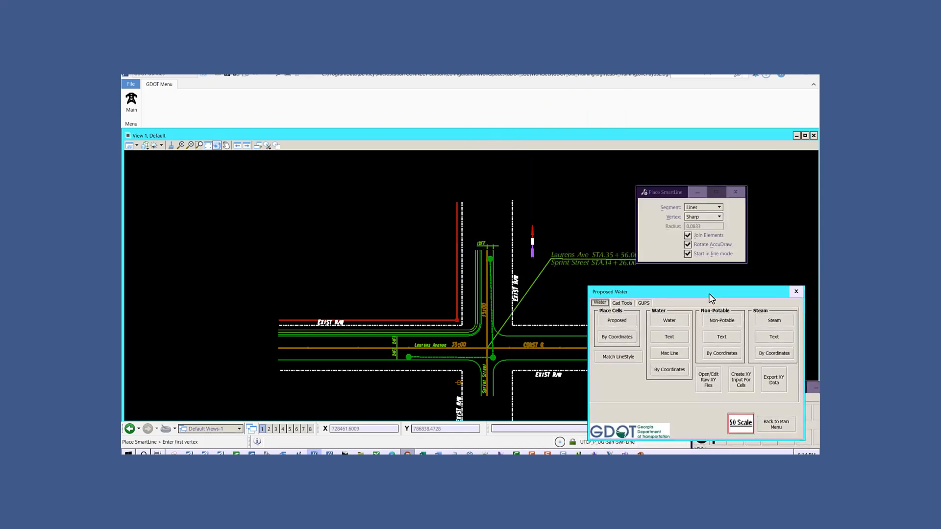
pyautogui.click(669, 319)
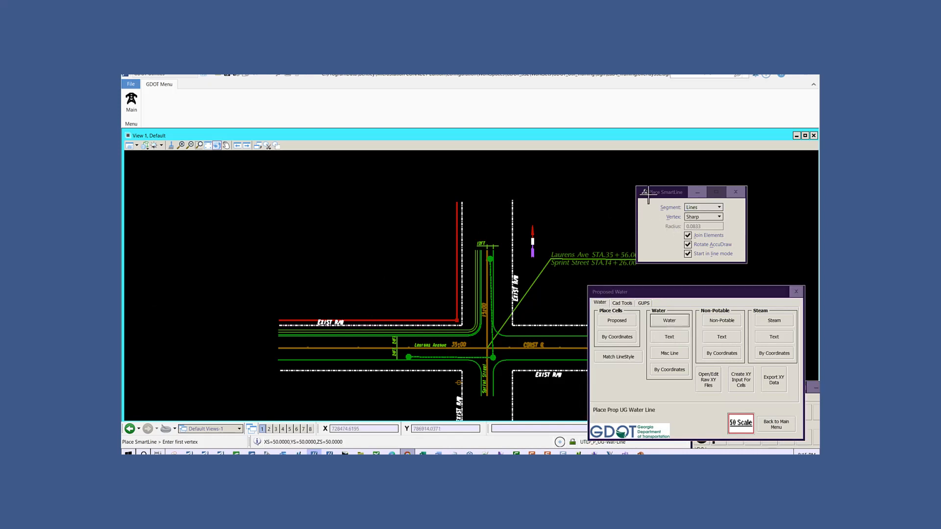
pyautogui.moveTo(657, 196); pyautogui.dragTo(680, 172)
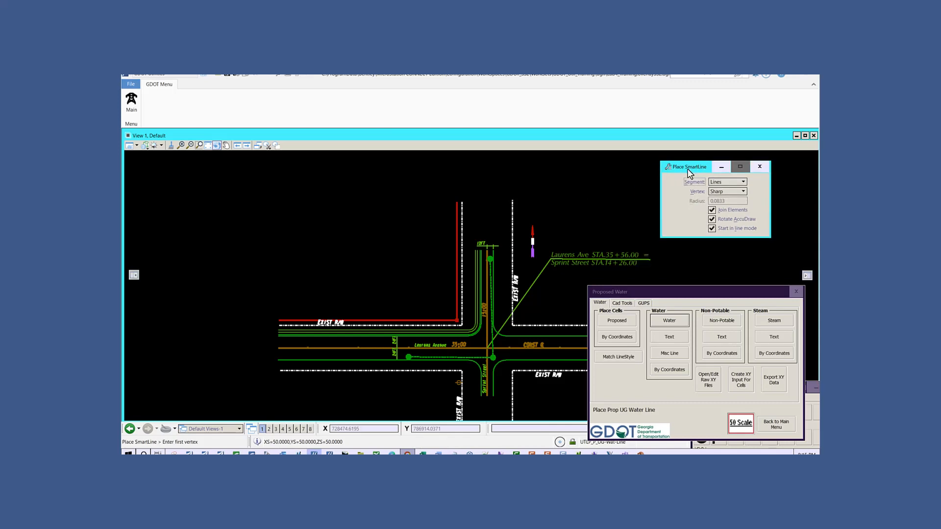
# Switch to the PowerPoint lab slide and copy the waterline's start coordinates, XY= 727829.9428,786628.4971.
pyautogui.click(640, 454)
pyautogui.moveTo(562, 116); pyautogui.dragTo(931, 95)
pyautogui.moveTo(787, 96)
pyautogui.mouseDown()
pyautogui.moveTo(612, 81)
pyautogui.moveTo(522, 105)
pyautogui.moveTo(399, 102)
pyautogui.moveTo(564, 88)
pyautogui.moveTo(485, 76)
pyautogui.mouseUp()
pyautogui.scroll(-1, 567, 199)
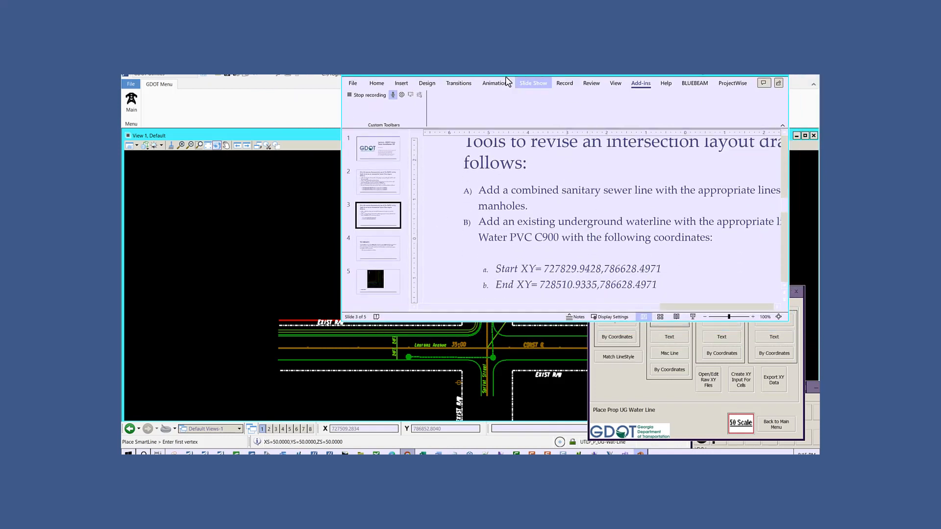
pyautogui.moveTo(490, 74); pyautogui.dragTo(152, 74)
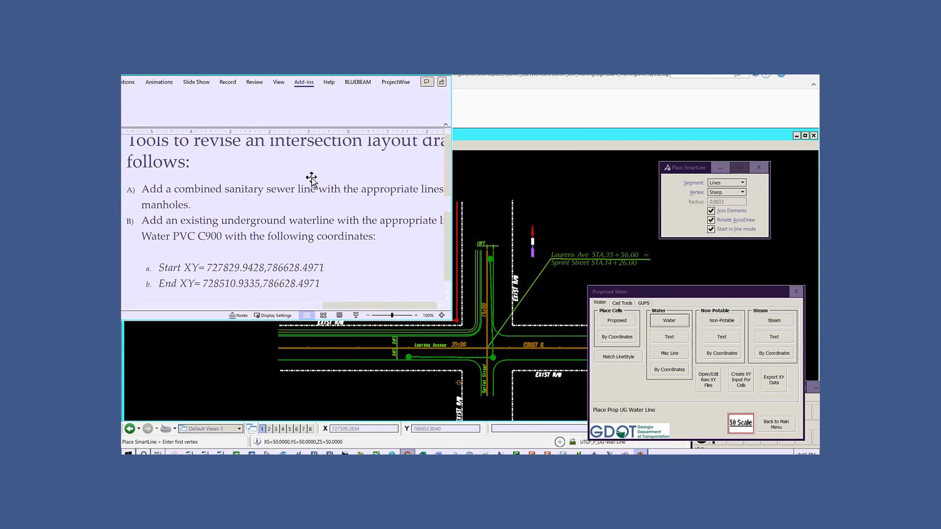
pyautogui.moveTo(328, 269); pyautogui.dragTo(189, 272)
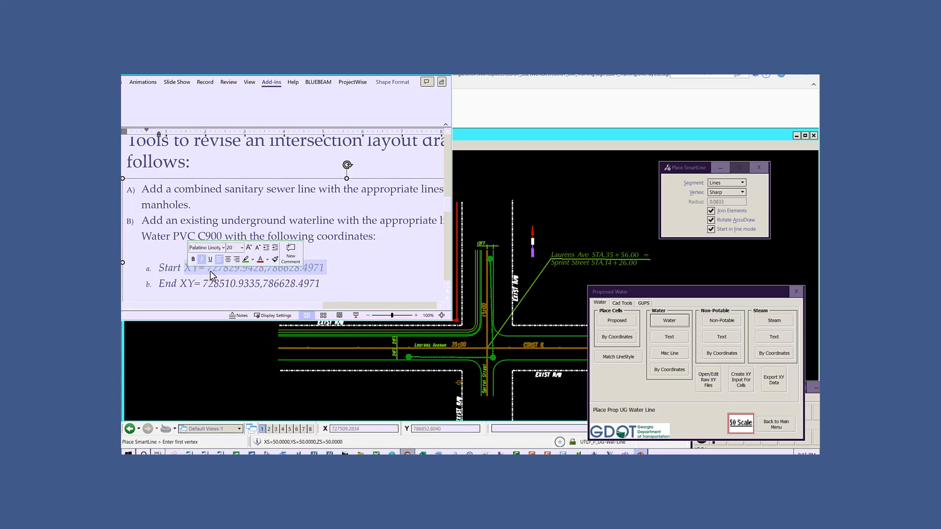
pyautogui.rightClick(243, 274)
pyautogui.click(267, 251)
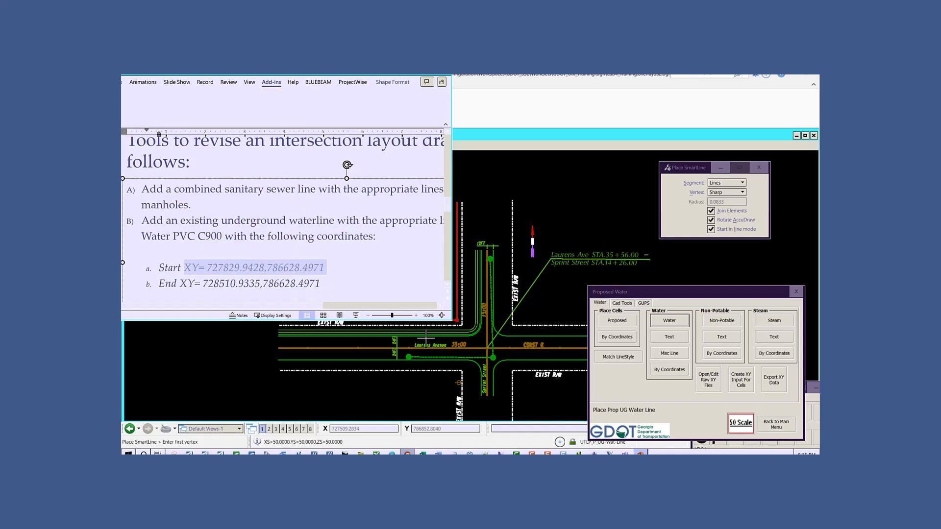
# Place the water line's first vertex in the drawing using the copied start coordinates, XY= 727829.9428,786628.4971.
pyautogui.click(532, 434)
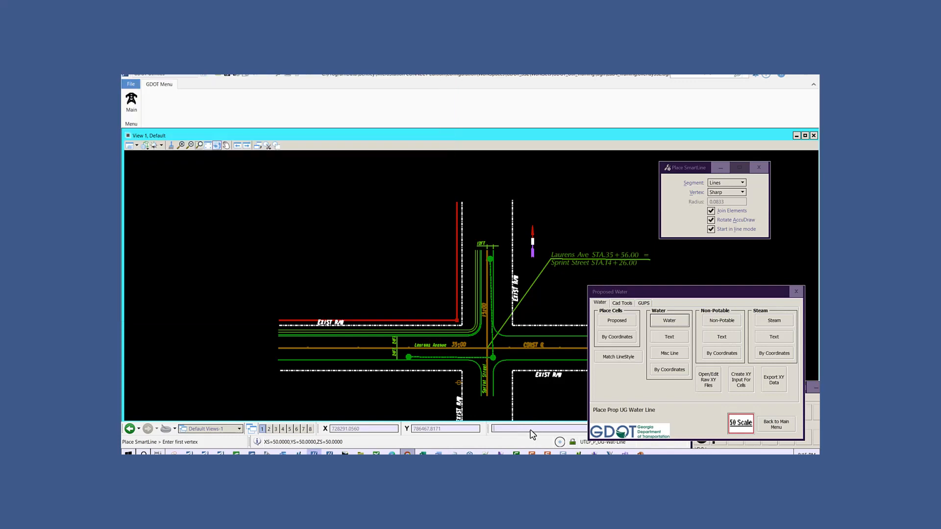
pyautogui.rightClick(528, 432)
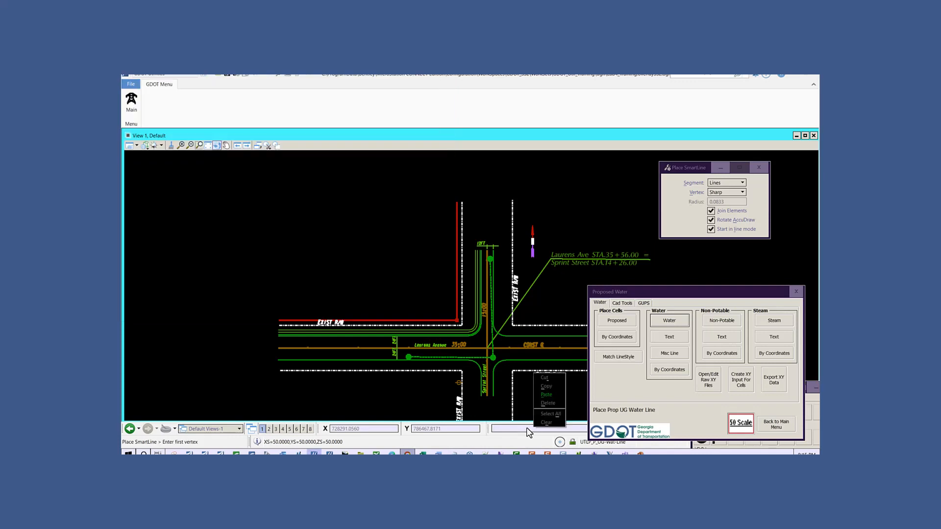
pyautogui.click(545, 395)
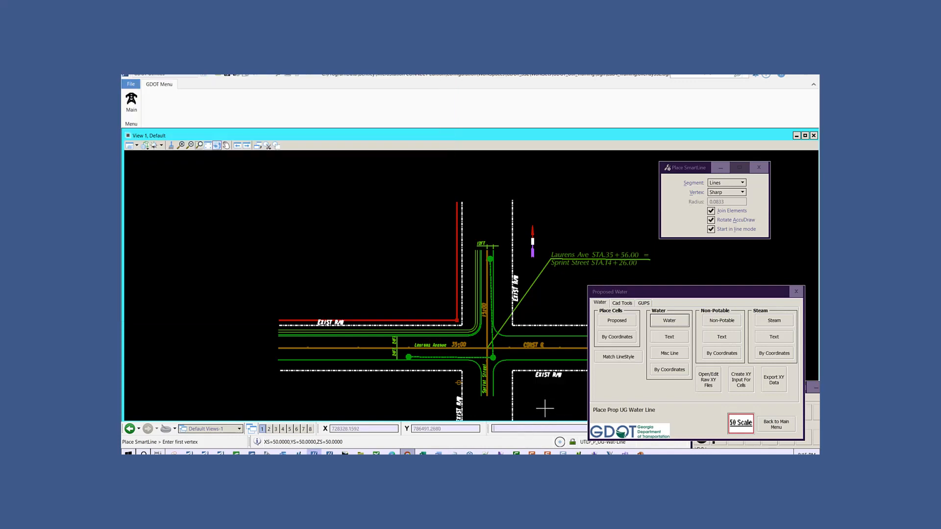
pyautogui.rightClick(535, 433)
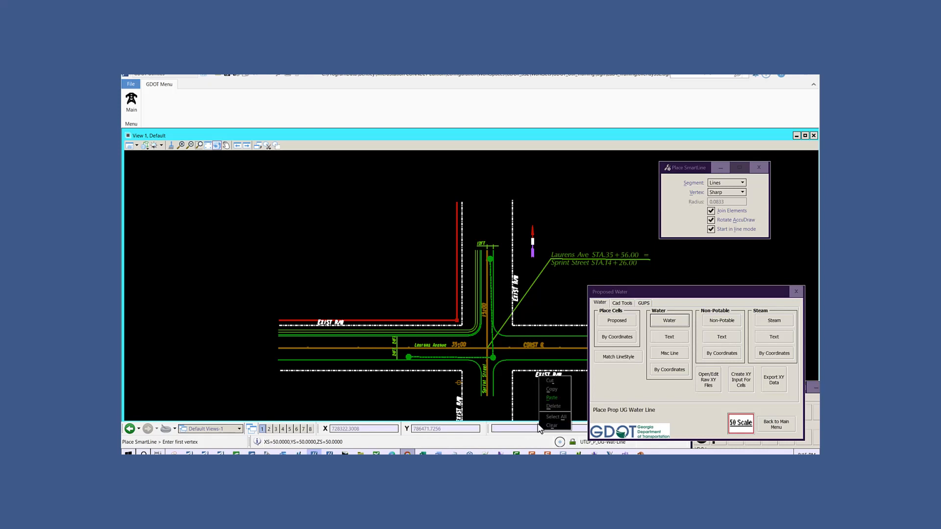
pyautogui.click(550, 398)
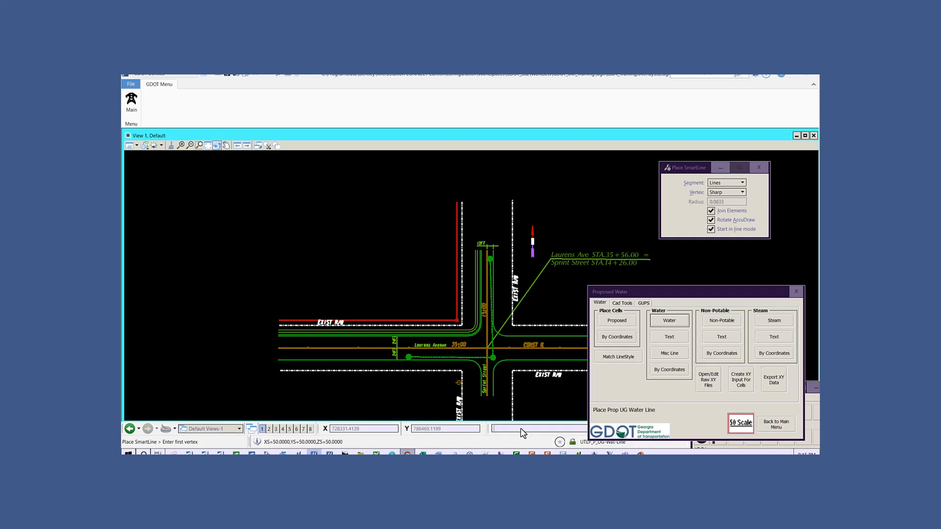
pyautogui.hotkey('ctrl', 'v')
pyautogui.press('Return')
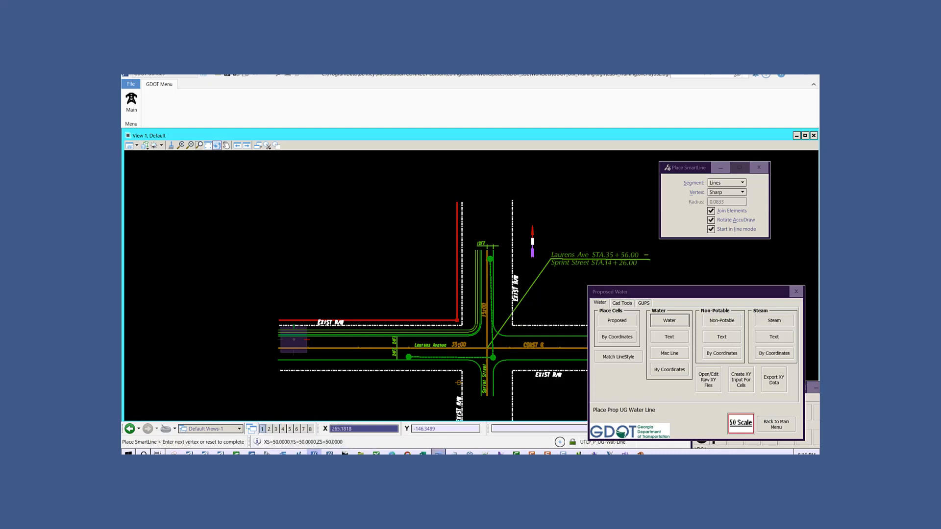
# Return to the PowerPoint lab slide and copy the waterline's end coordinates, XY= 728510.9335,786628.4971.
pyautogui.moveTo(437, 453)
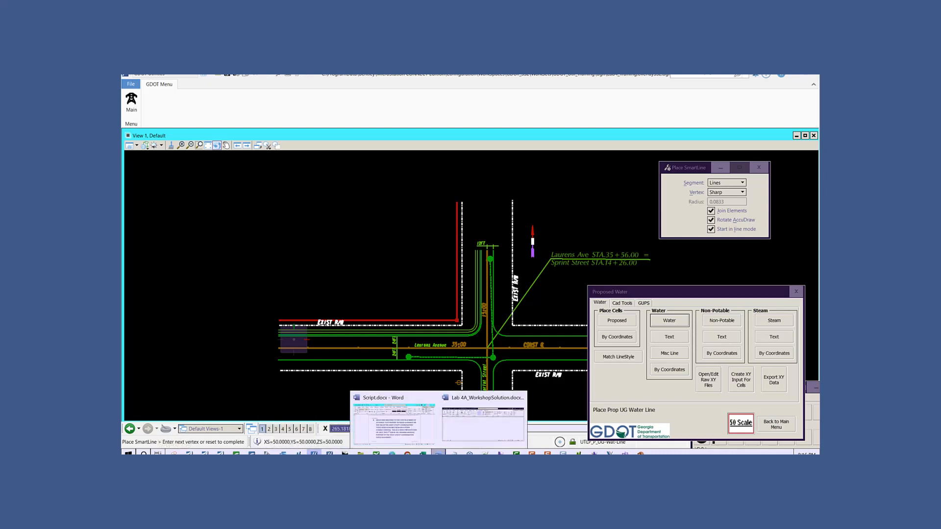
pyautogui.moveTo(640, 453)
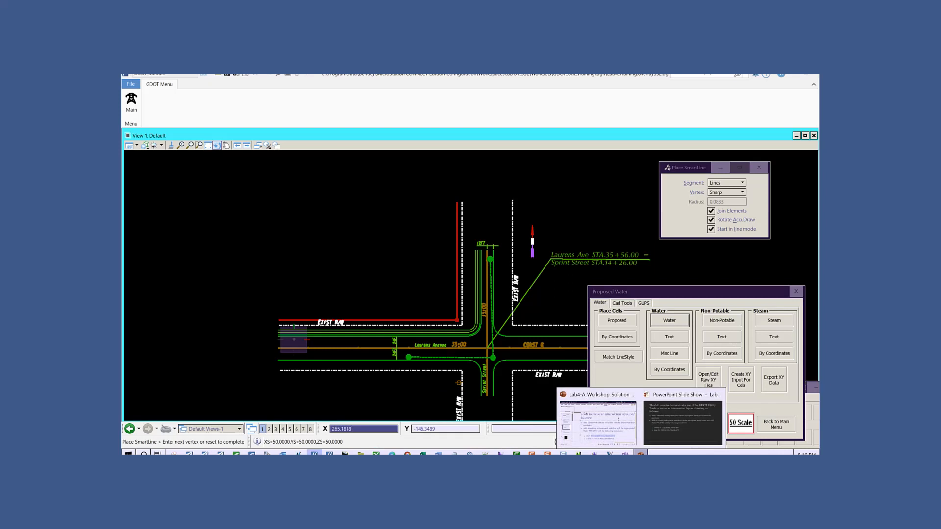
pyautogui.click(597, 419)
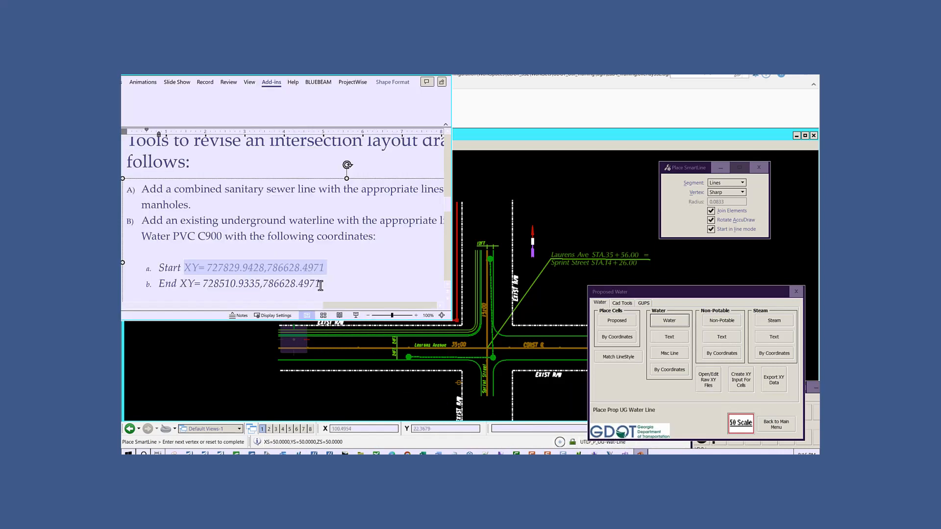
pyautogui.moveTo(321, 284); pyautogui.dragTo(179, 284)
pyautogui.moveTo(186, 286); pyautogui.dragTo(190, 287, button='right')
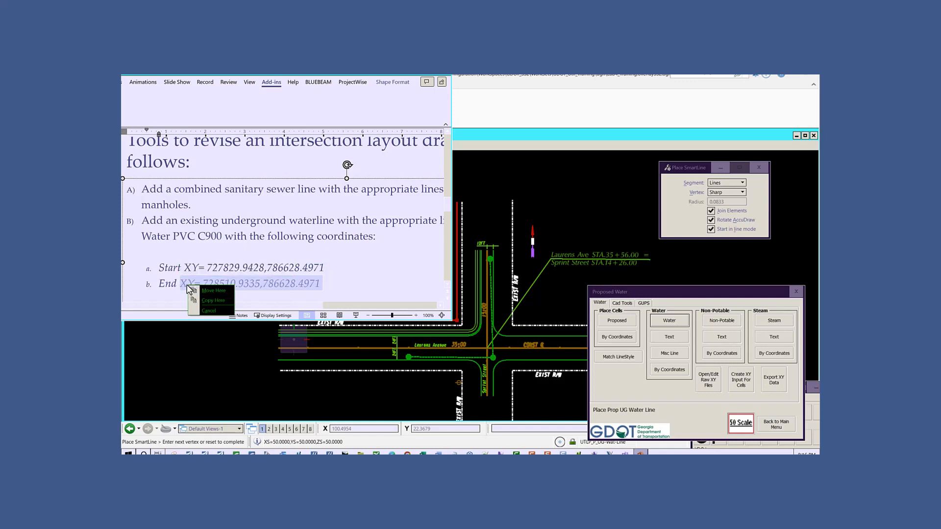
pyautogui.moveTo(265, 288); pyautogui.dragTo(244, 282, button='right')
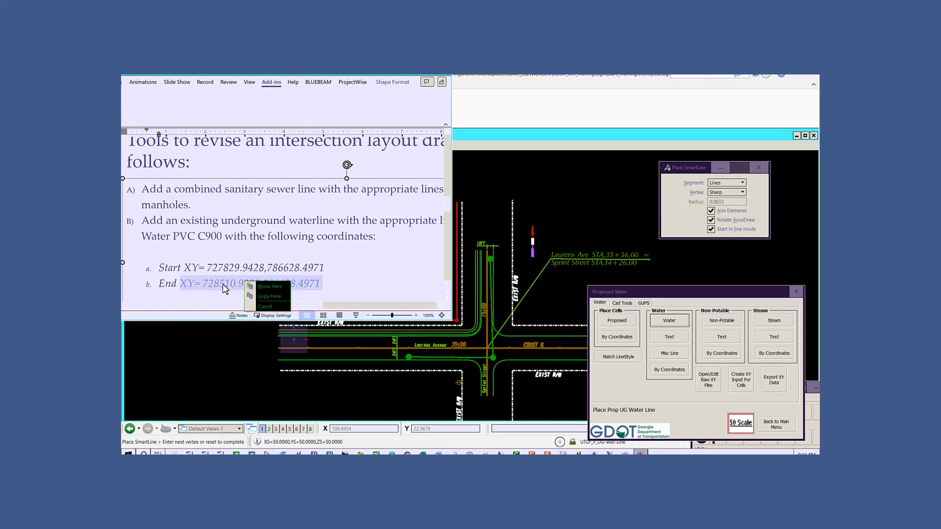
pyautogui.moveTo(220, 281); pyautogui.dragTo(219, 281, button='right')
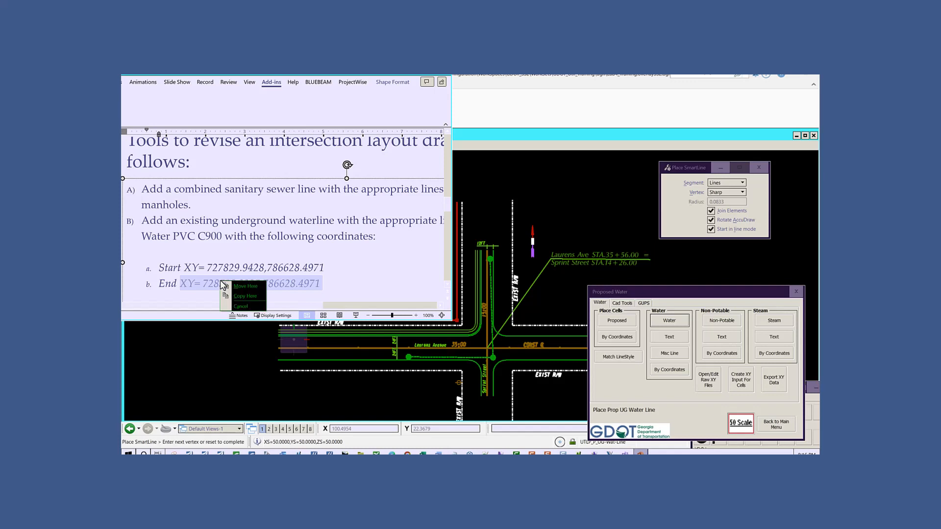
pyautogui.click(317, 114)
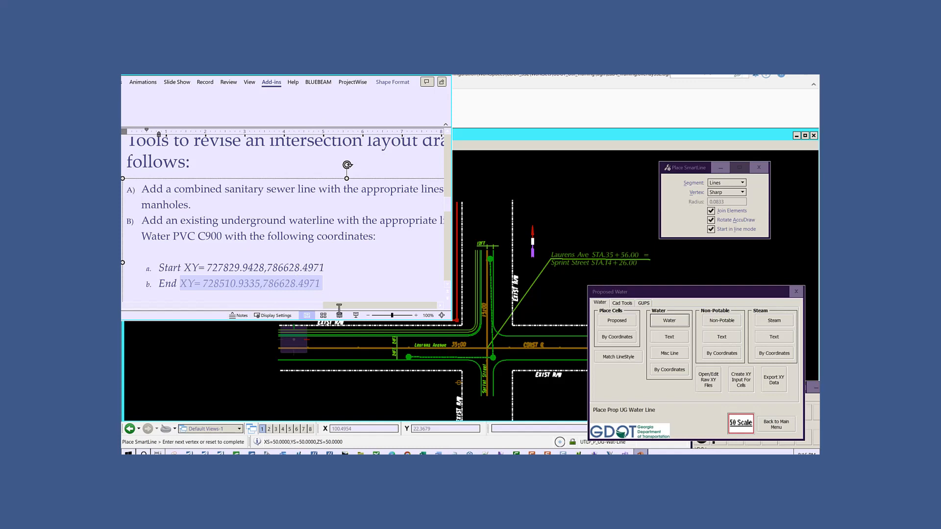
# Place the water line's end vertex at the copied coordinates, XY= 728510.9335,786628.4971, and finish the line.
pyautogui.moveTo(531, 452)
pyautogui.click(525, 430)
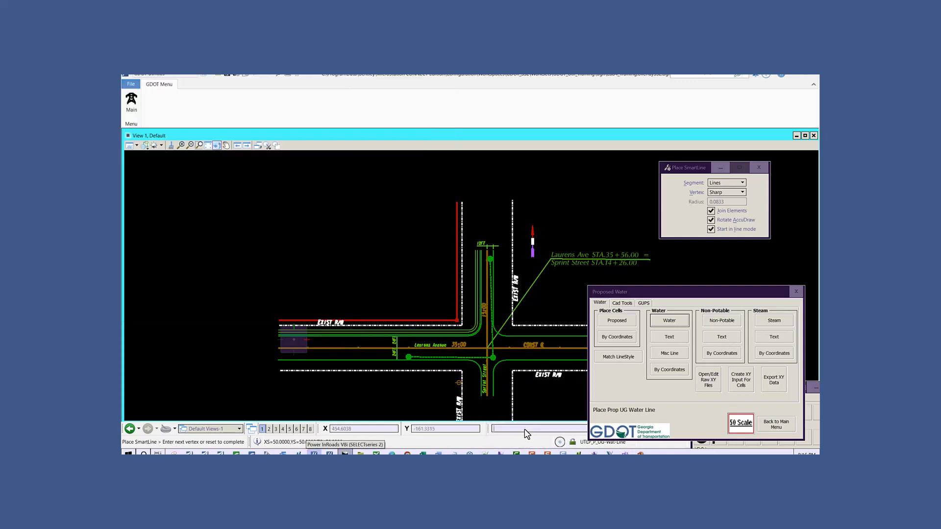
pyautogui.rightClick(527, 434)
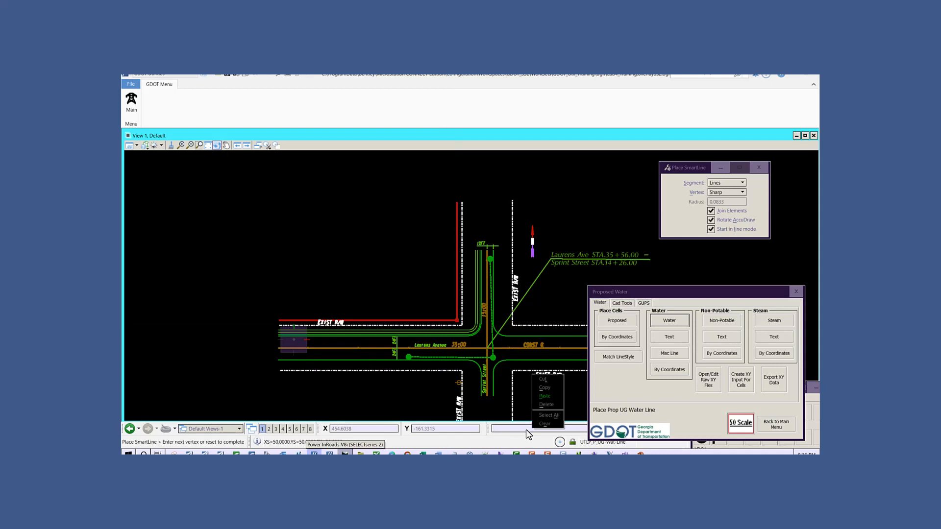
pyautogui.click(548, 397)
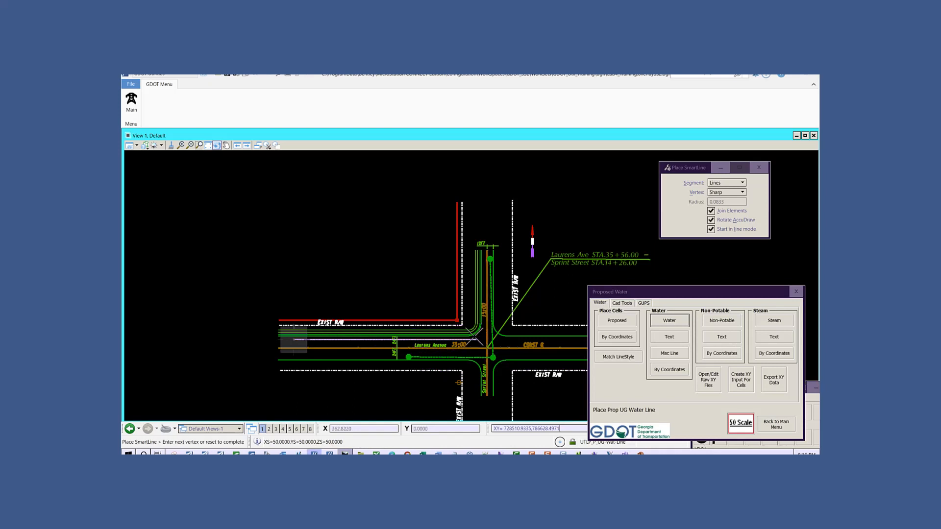
pyautogui.press('Return')
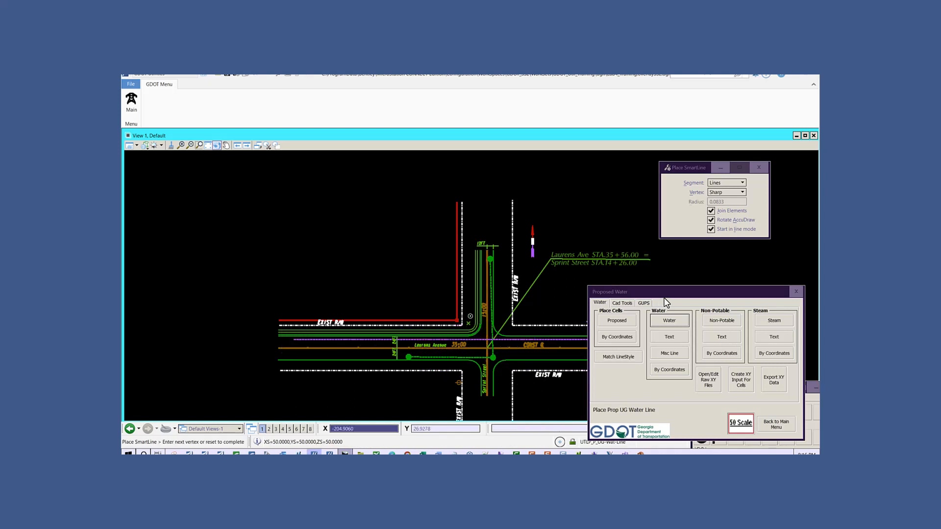
pyautogui.moveTo(680, 300); pyautogui.dragTo(724, 407)
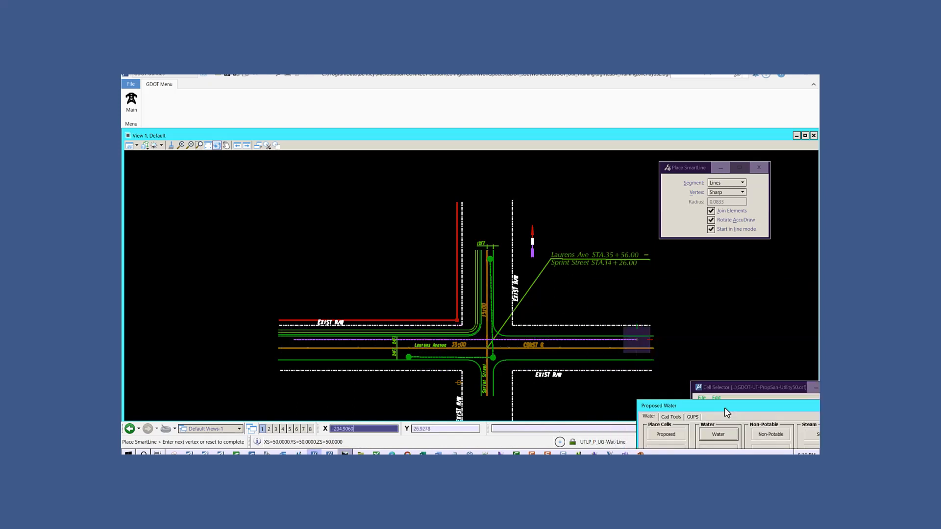
pyautogui.rightClick(687, 279)
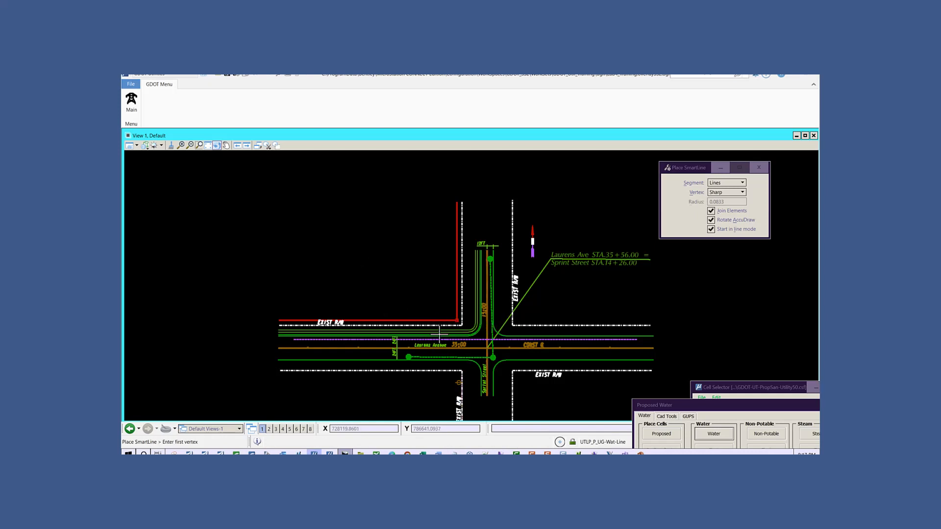
pyautogui.scroll(2, 472, 345)
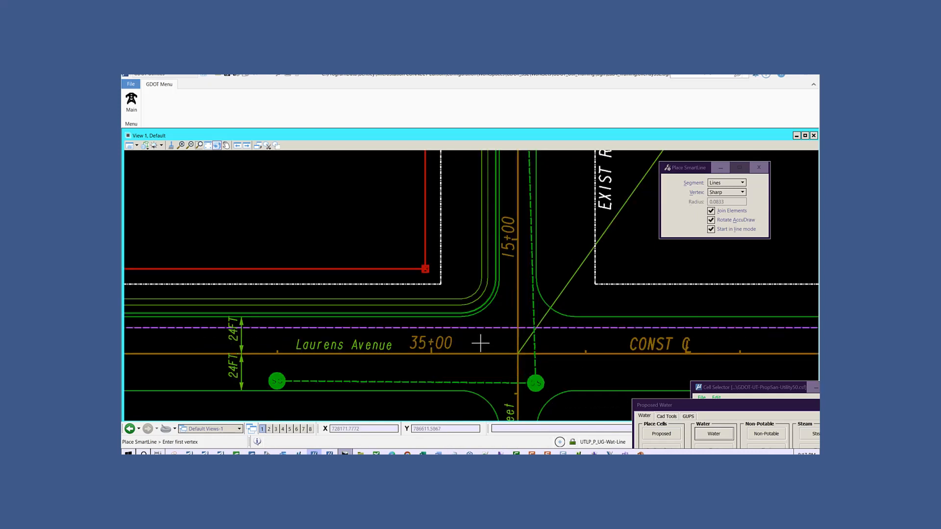
pyautogui.scroll(-2, 486, 328)
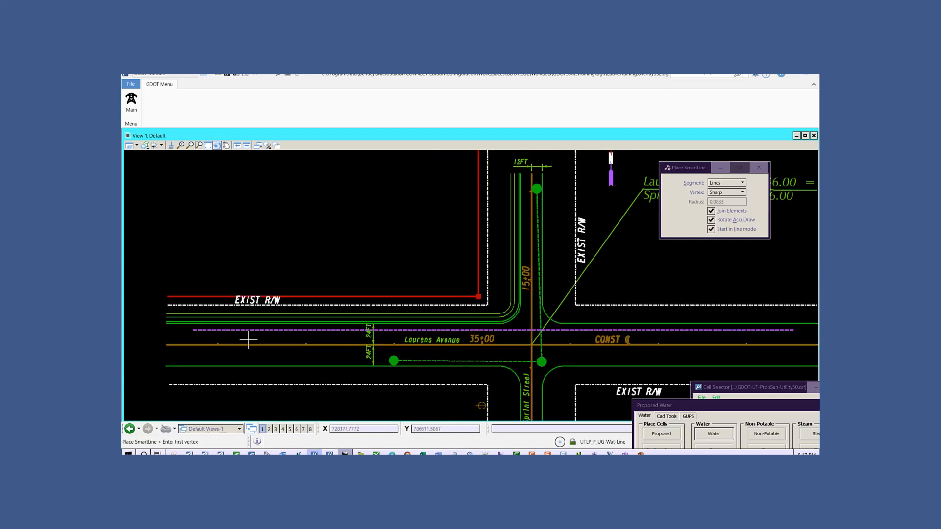
pyautogui.scroll(2, 242, 333)
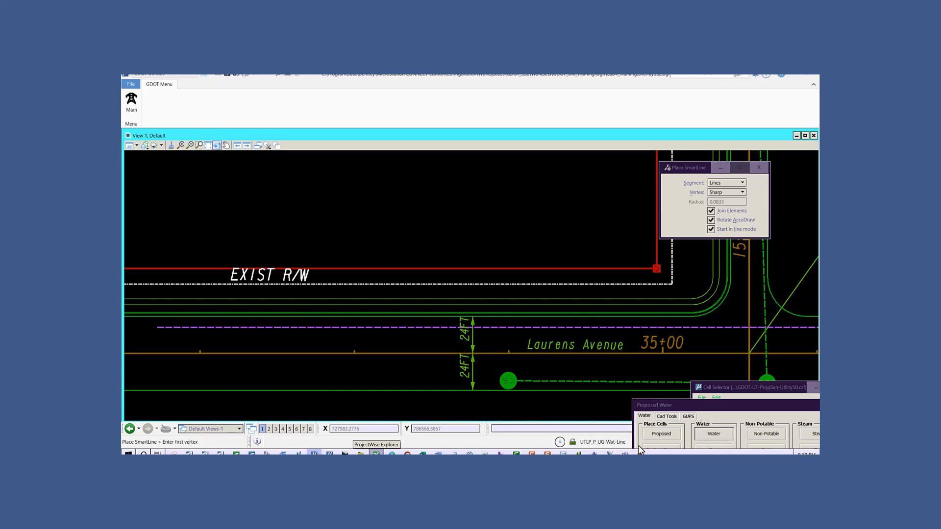
# Switch to the PowerPoint lab slide and widen its window to show the complete waterline labelling instruction.
pyautogui.moveTo(640, 453)
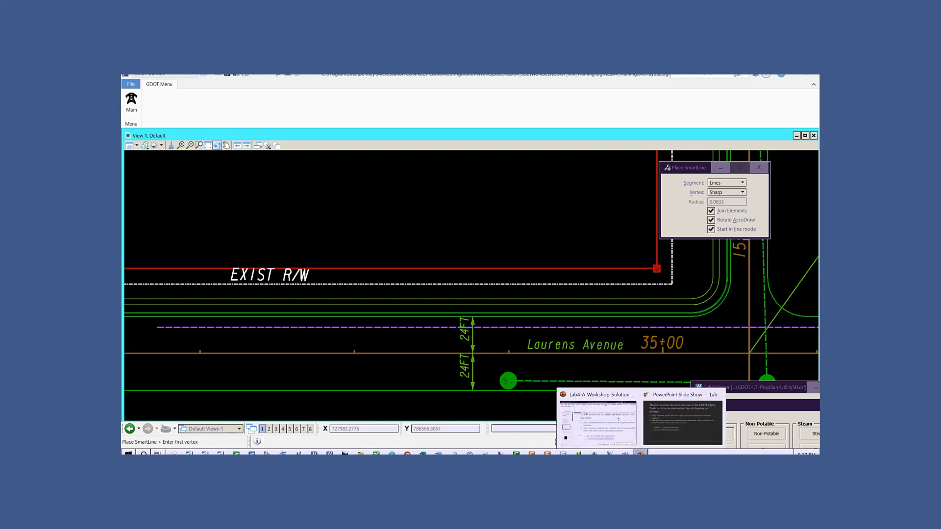
pyautogui.click(600, 431)
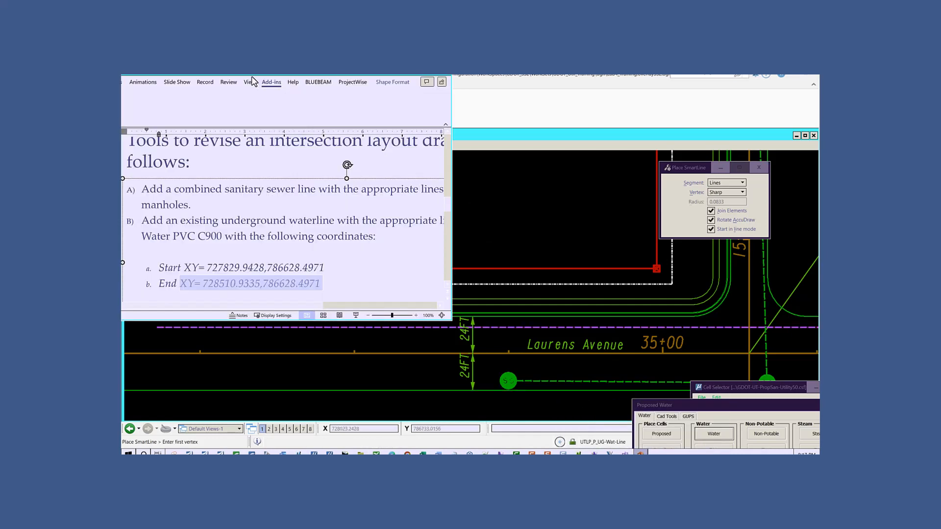
pyautogui.moveTo(255, 76); pyautogui.dragTo(338, 76)
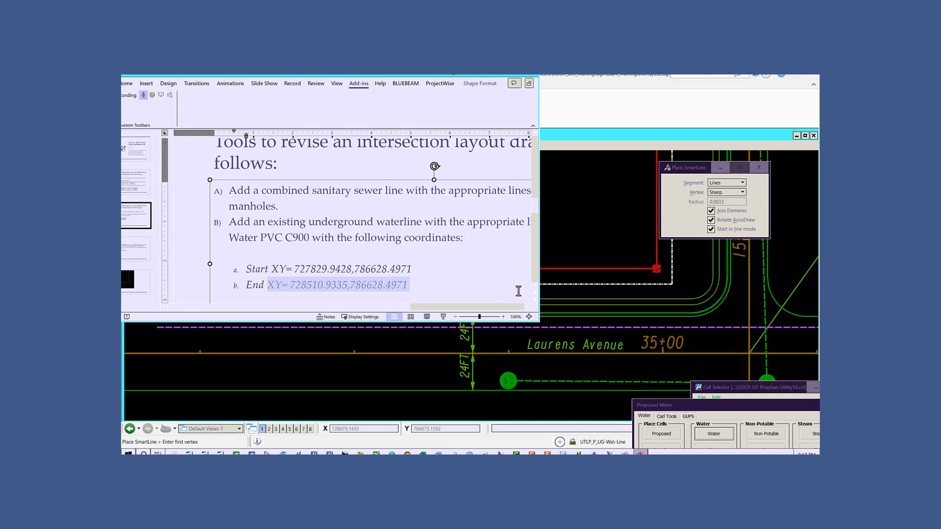
pyautogui.click(506, 308)
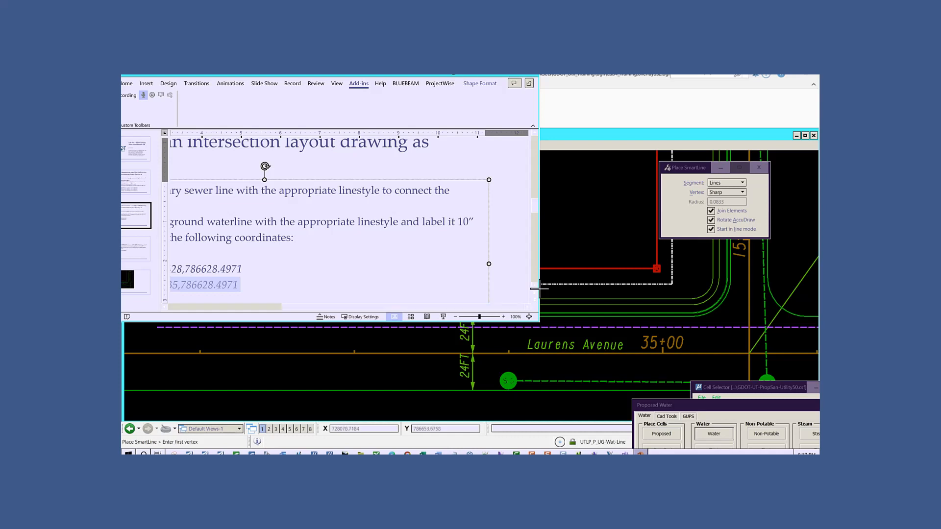
pyautogui.moveTo(538, 289); pyautogui.dragTo(637, 287)
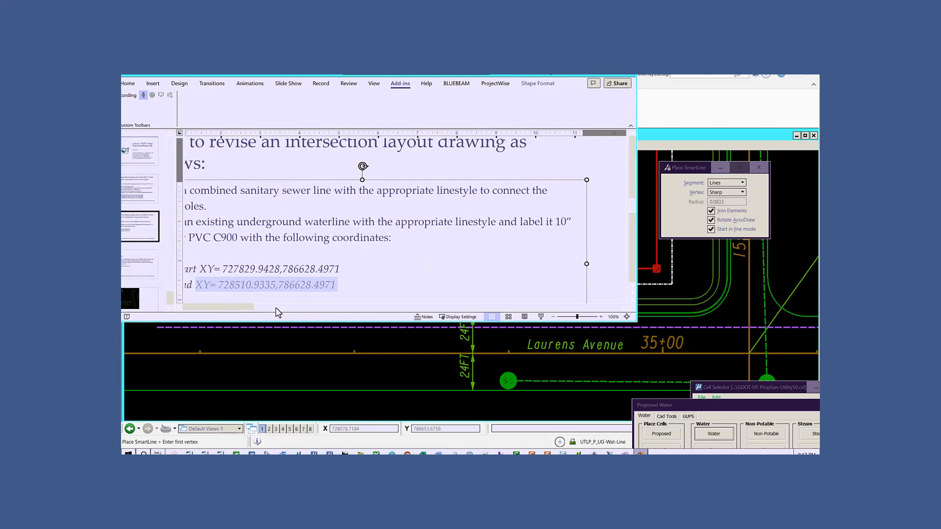
pyautogui.click(245, 308)
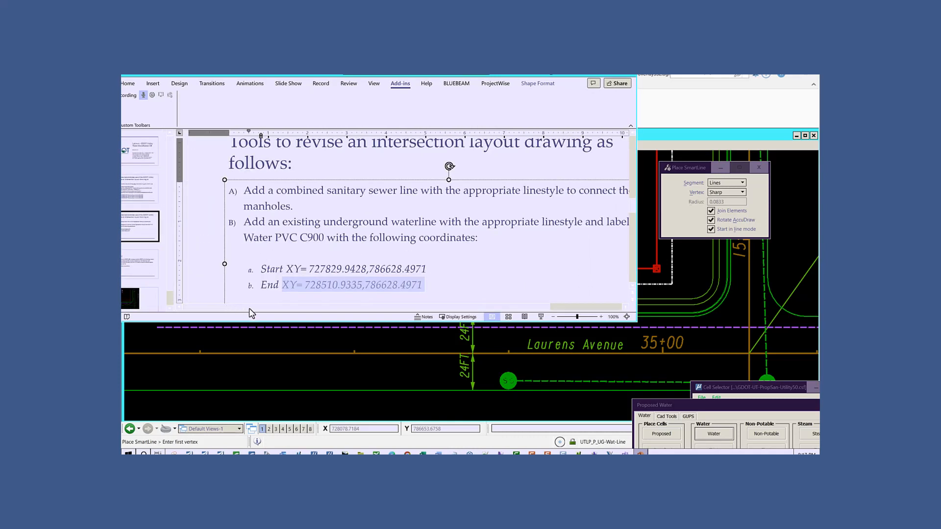
pyautogui.click(580, 307)
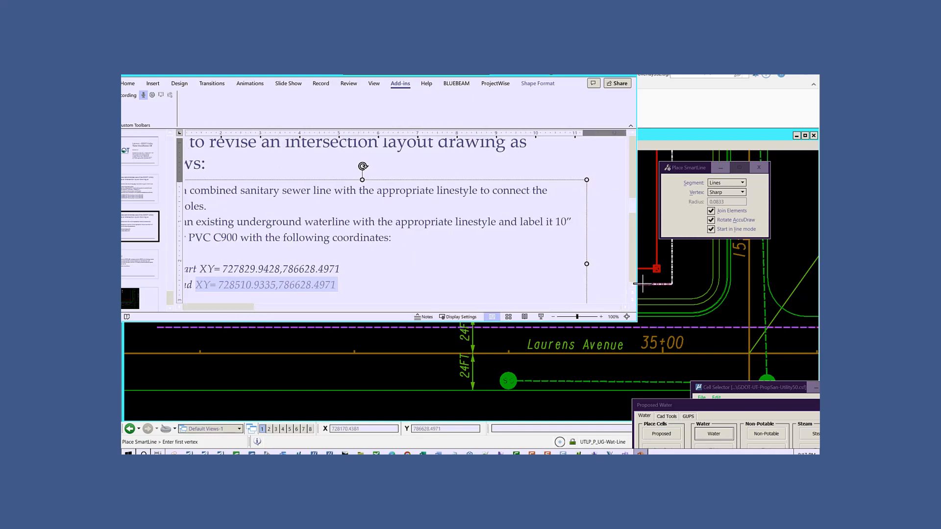
pyautogui.moveTo(636, 293); pyautogui.dragTo(746, 294)
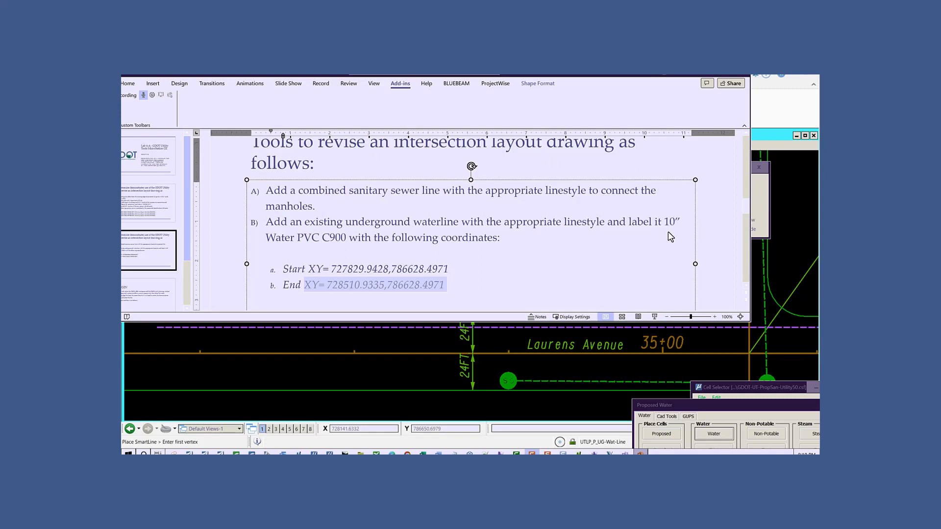
# Copy the waterline label text 10” Water PVC C900 from the slide and move the slide window clear of the drawing.
pyautogui.moveTo(665, 222); pyautogui.dragTo(341, 241)
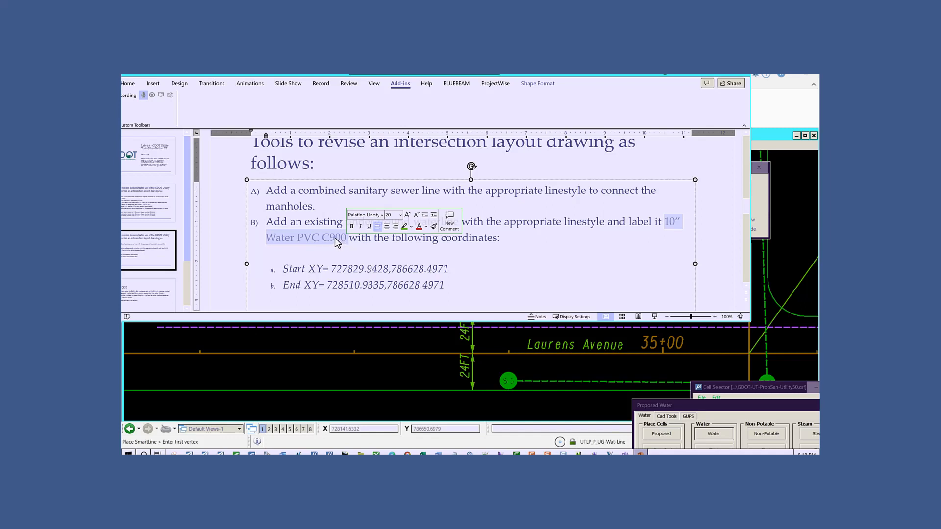
pyautogui.moveTo(336, 240); pyautogui.dragTo(338, 241, button='right')
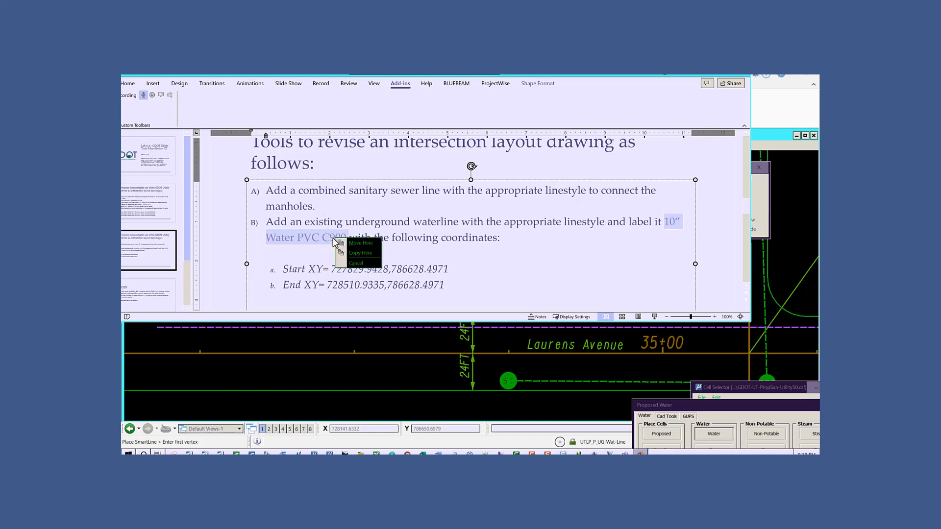
pyautogui.press('Escape')
pyautogui.rightClick(323, 242)
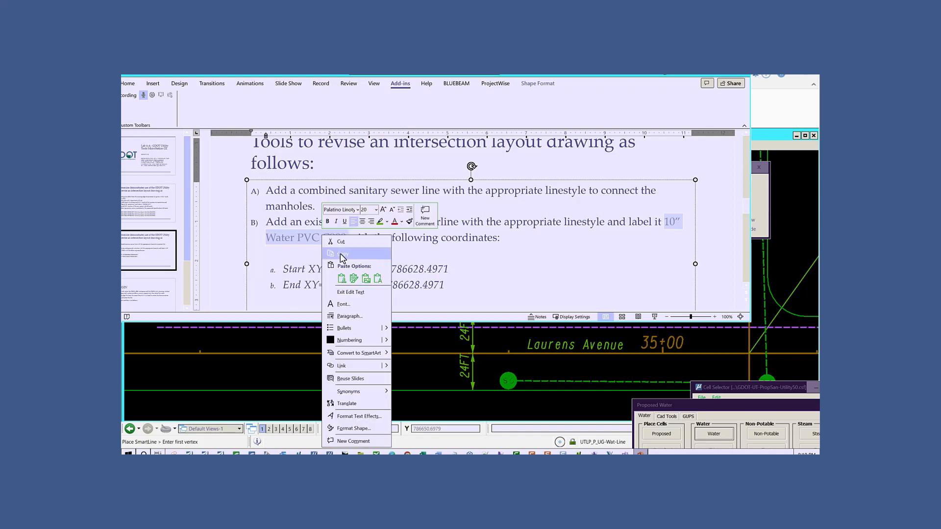
pyautogui.click(342, 254)
pyautogui.moveTo(524, 73); pyautogui.dragTo(0, 91)
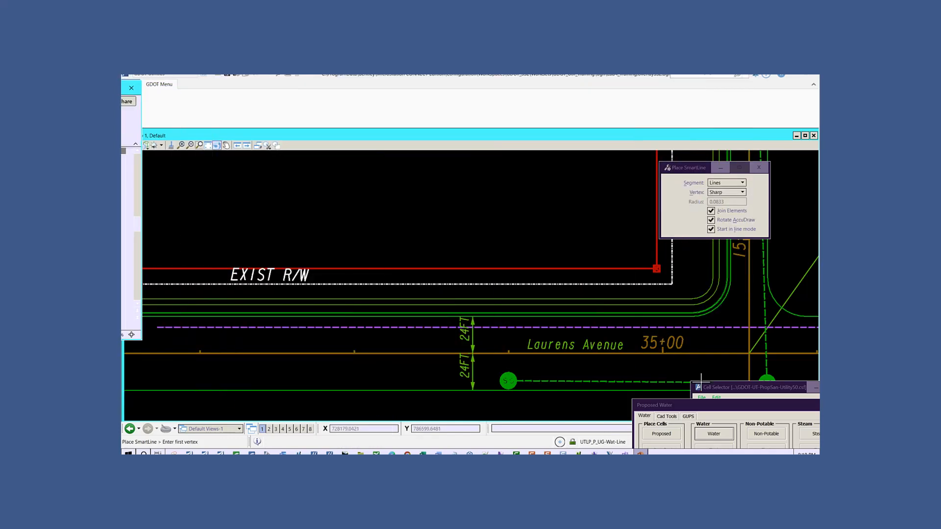
# Start a proposed underground water text and enter the copied label 10” Water PVC C900 in the text editor.
pyautogui.moveTo(716, 400); pyautogui.dragTo(494, 164)
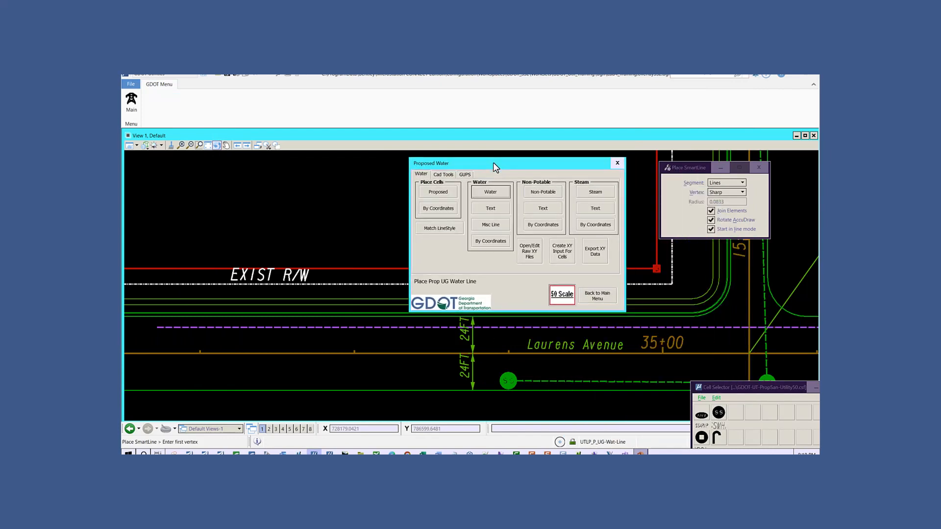
pyautogui.moveTo(527, 169); pyautogui.dragTo(612, 157)
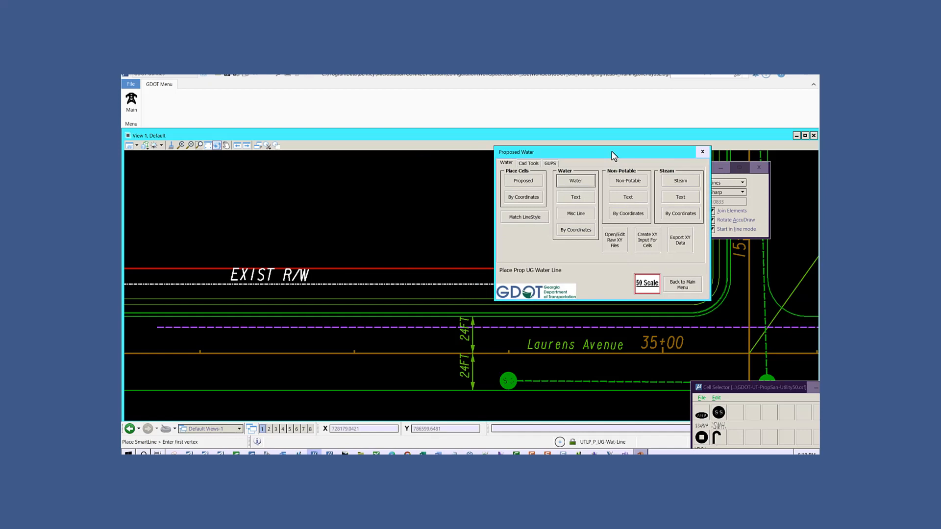
pyautogui.click(576, 197)
pyautogui.rightClick(179, 172)
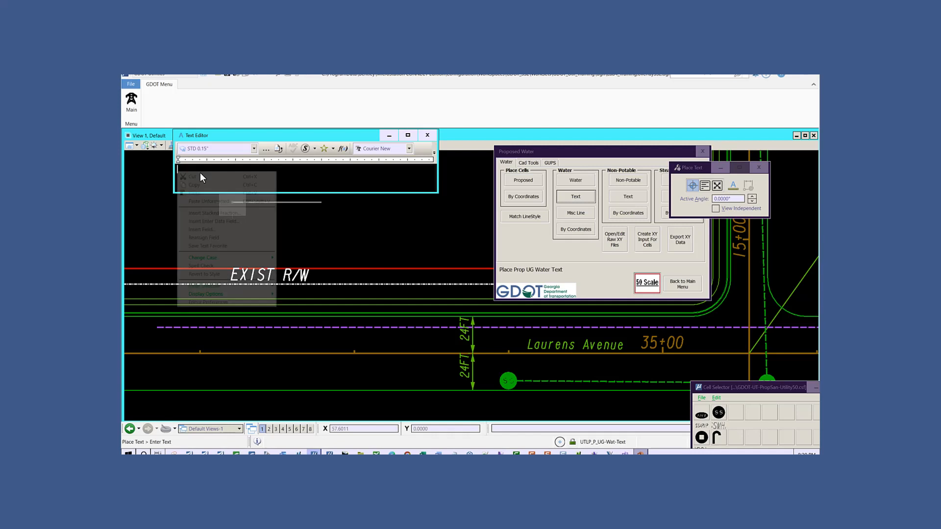
pyautogui.click(209, 201)
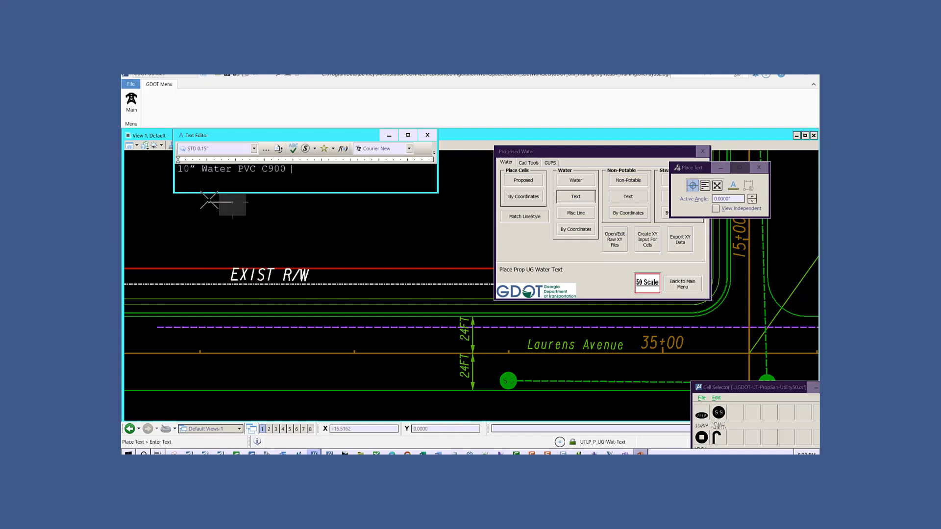
pyautogui.moveTo(293, 169); pyautogui.dragTo(147, 166)
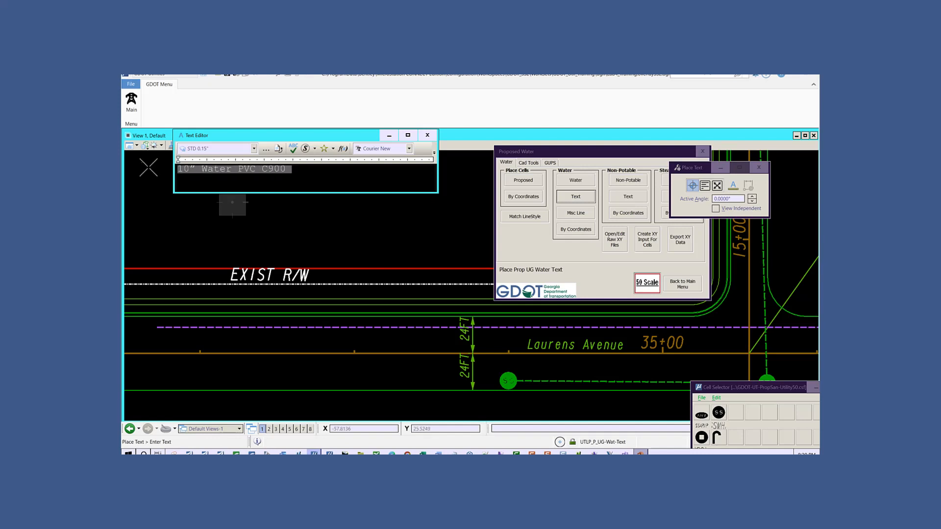
pyautogui.click(300, 169)
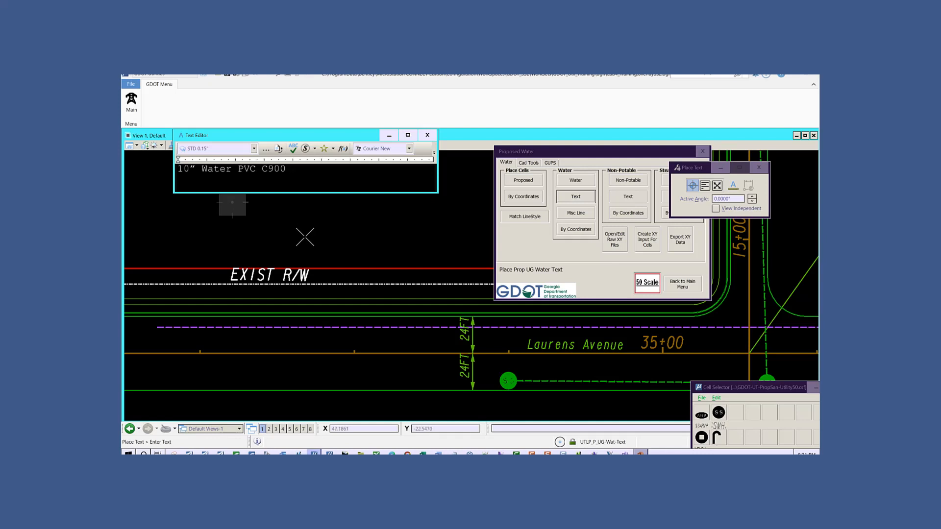
# Place the water line label in the empty area above the EXIST R/W text and end text placement.
pyautogui.click(305, 237)
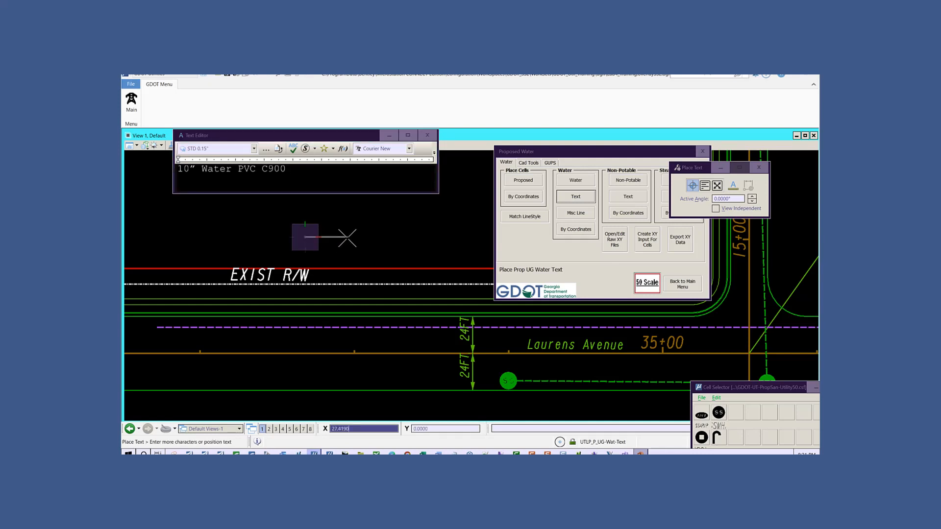
pyautogui.click(347, 239)
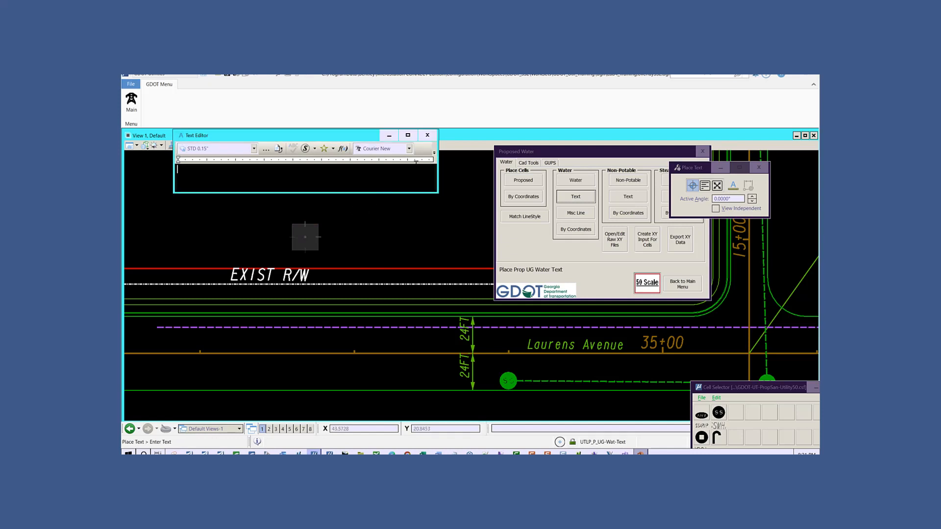
pyautogui.click(427, 136)
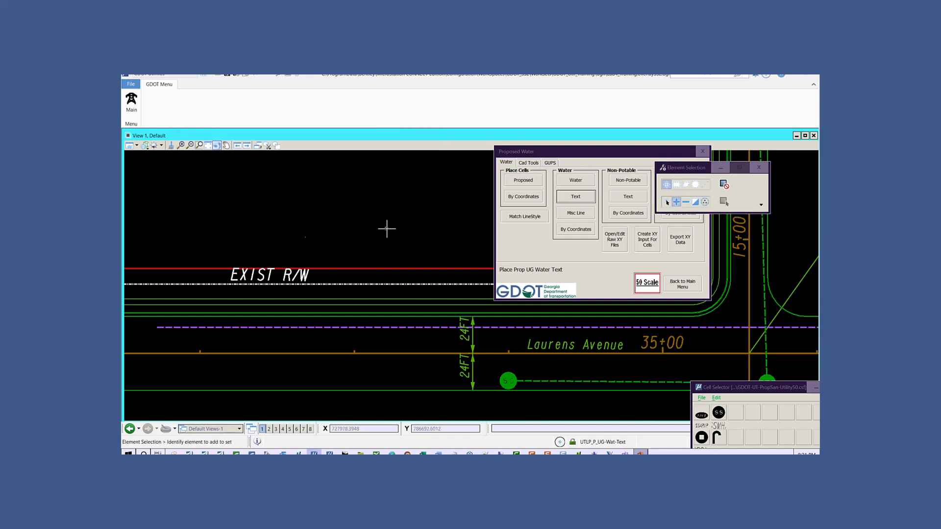
# Look through the GUPS roadway items, the CAD tools and the general GDOT utility tools.
pyautogui.moveTo(640, 150); pyautogui.dragTo(609, 111)
pyautogui.click(519, 123)
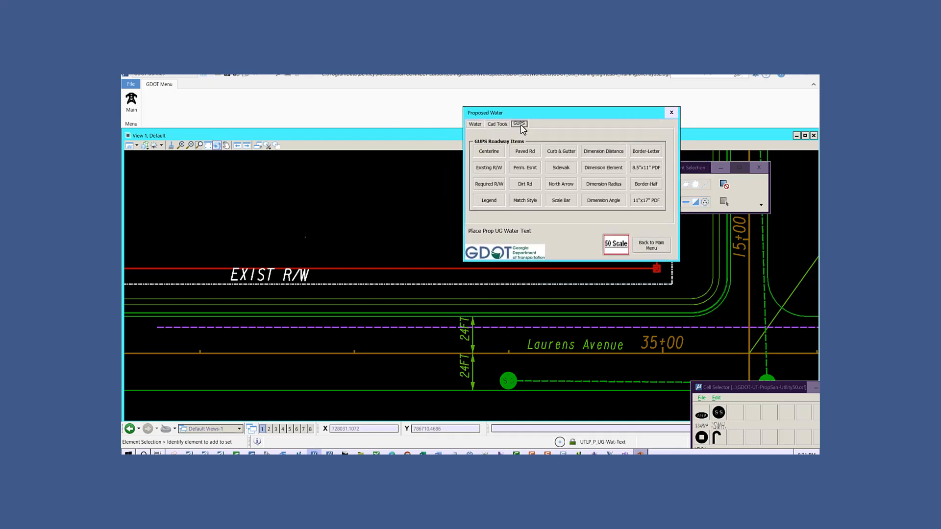
pyautogui.click(502, 124)
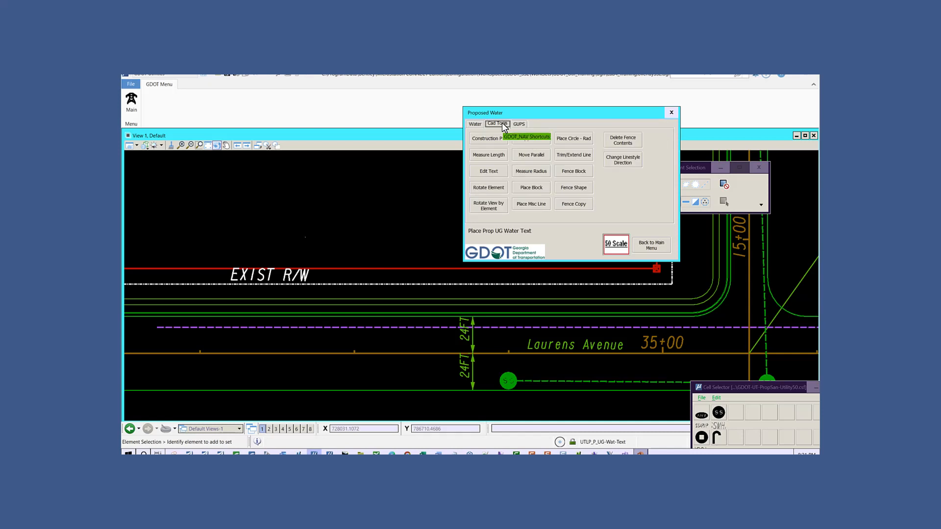
pyautogui.click(647, 244)
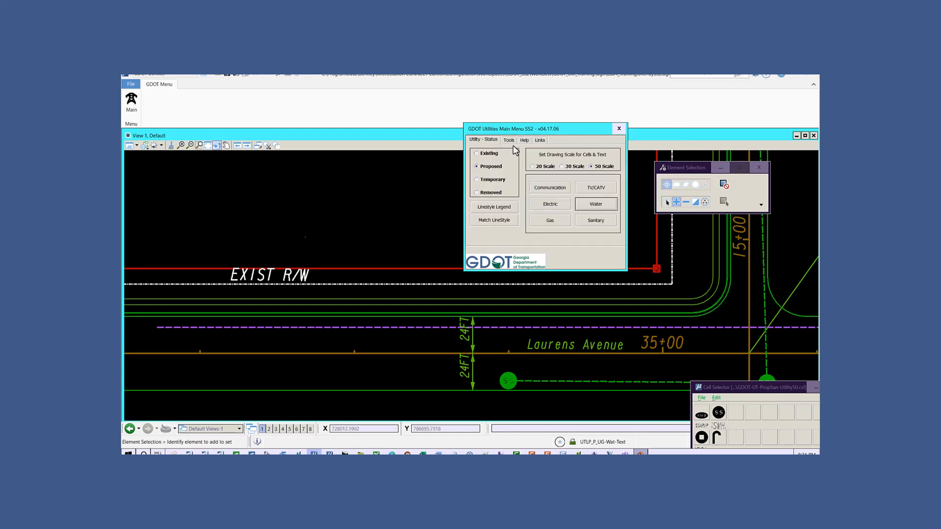
pyautogui.click(511, 143)
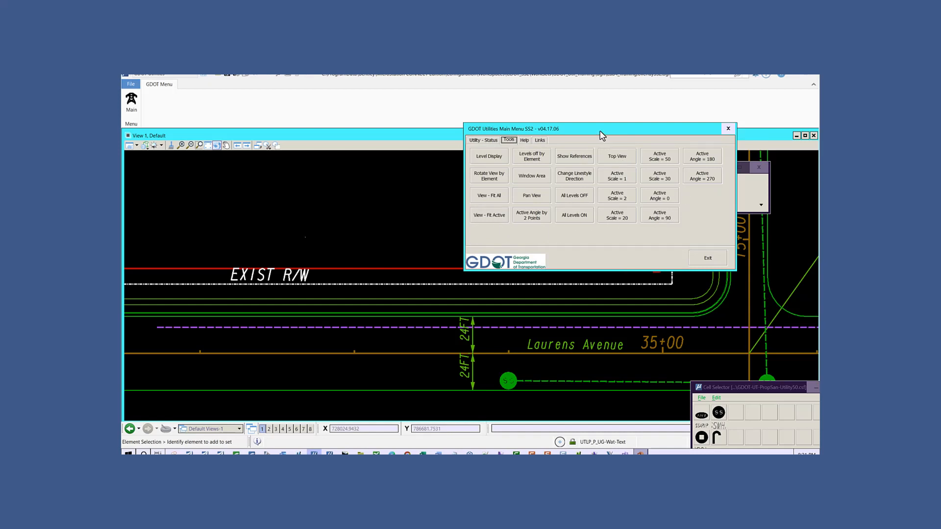
pyautogui.moveTo(601, 131); pyautogui.dragTo(540, 116)
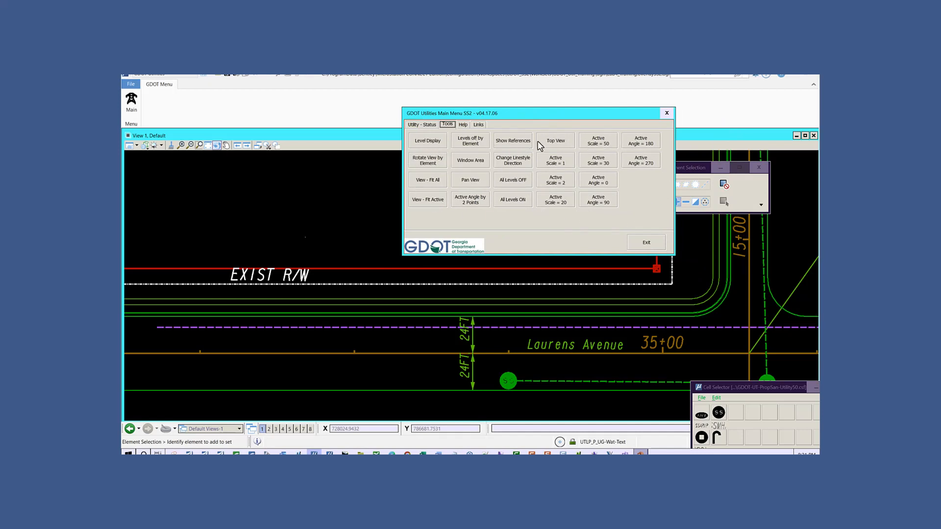
pyautogui.moveTo(538, 118)
pyautogui.mouseDown()
pyautogui.moveTo(622, 131)
pyautogui.moveTo(661, 109)
pyautogui.mouseUp()
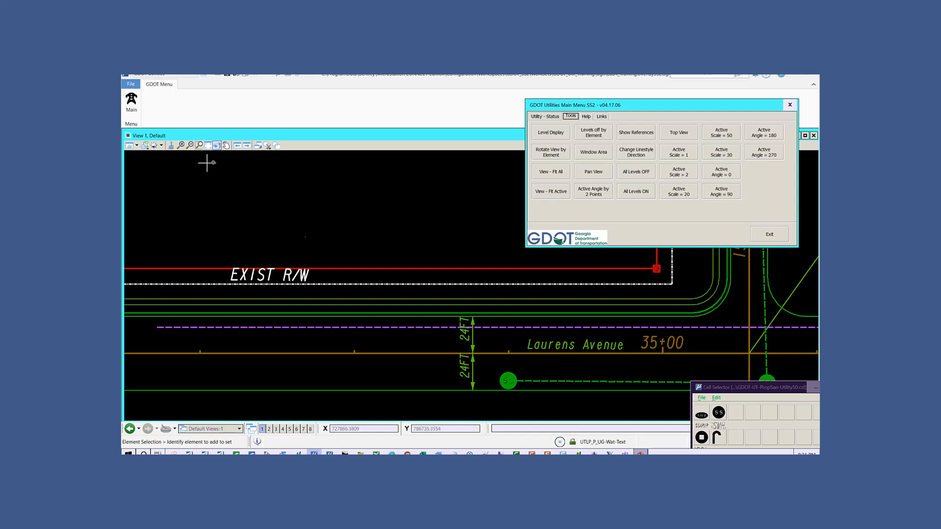
pyautogui.rightClick(427, 233)
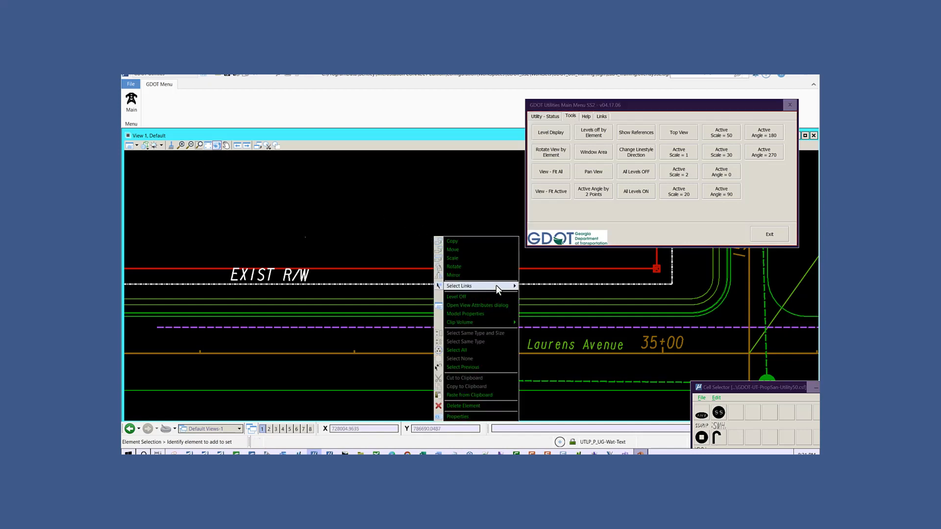
pyautogui.click(434, 298)
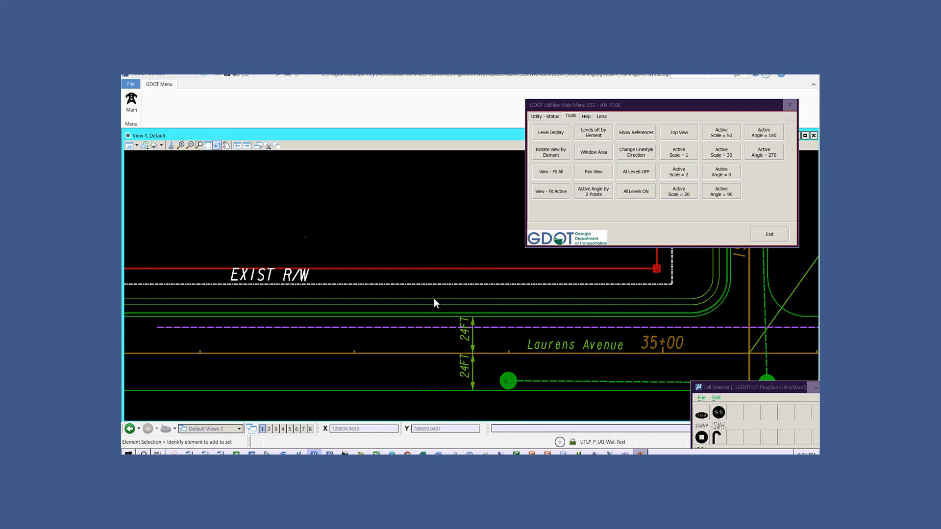
pyautogui.rightClick(407, 195)
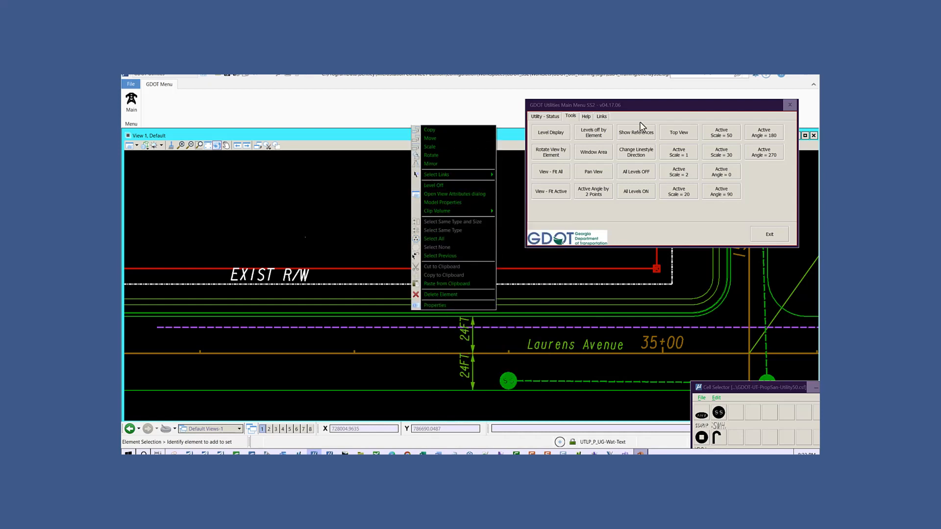
pyautogui.click(653, 112)
# Clear the utility and selection windows away from the drawing and select the tiny water label text above EXIST R/W.
pyautogui.moveTo(696, 104); pyautogui.dragTo(750, 289)
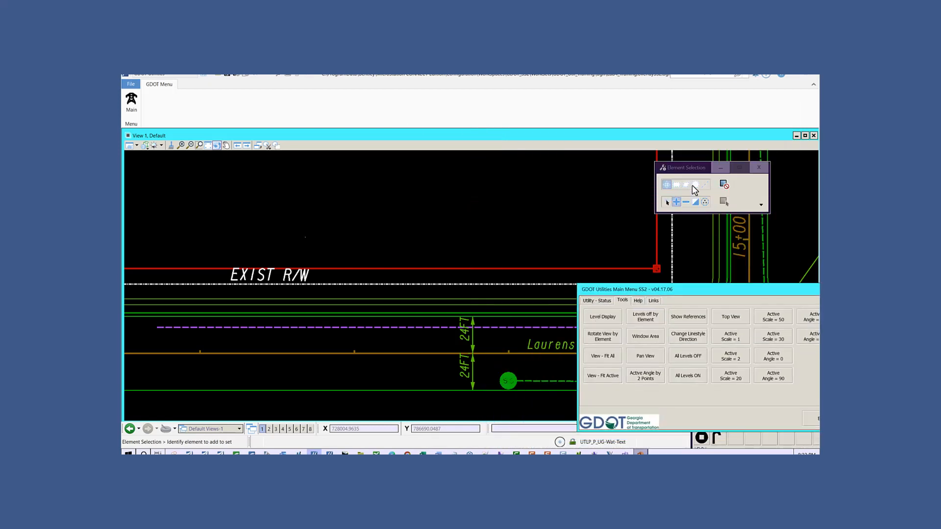
pyautogui.click(696, 172)
pyautogui.moveTo(421, 191); pyautogui.dragTo(384, 172)
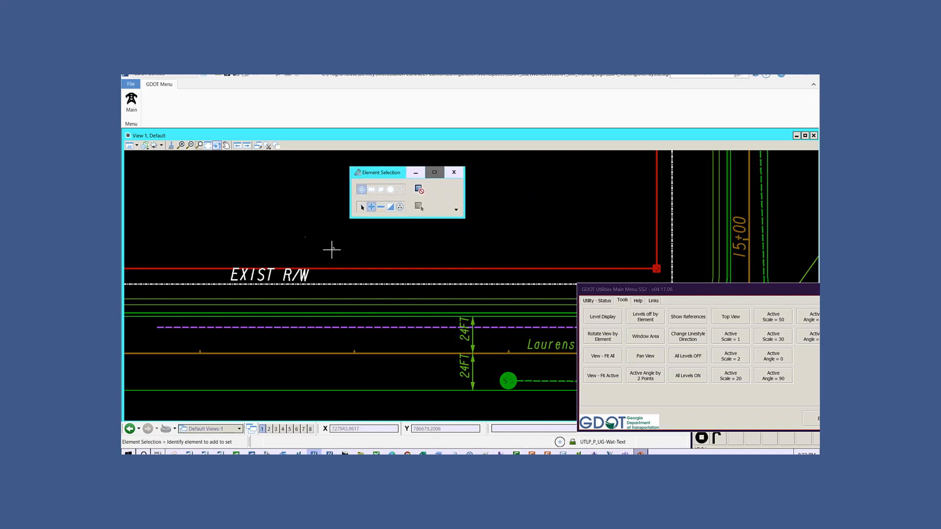
pyautogui.moveTo(332, 249); pyautogui.dragTo(291, 224)
pyautogui.moveTo(397, 178); pyautogui.dragTo(456, 181)
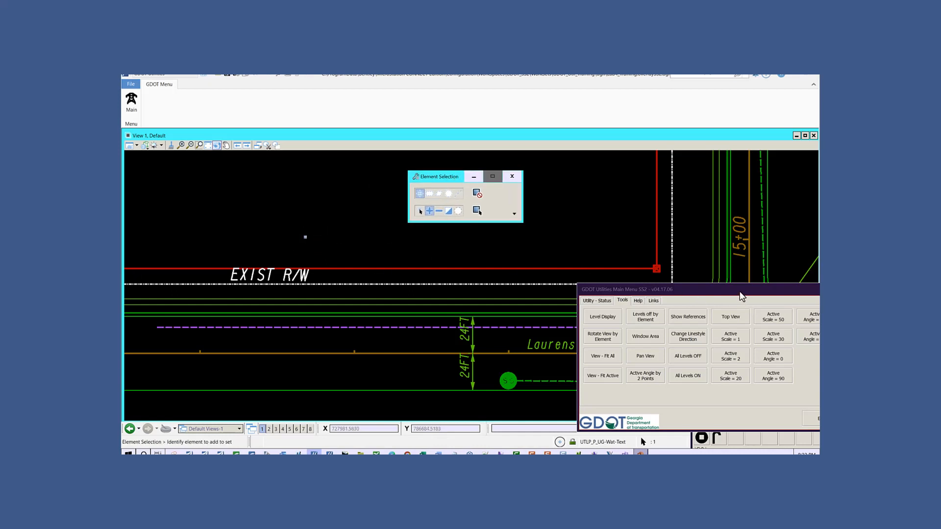
pyautogui.moveTo(743, 293); pyautogui.dragTo(751, 427)
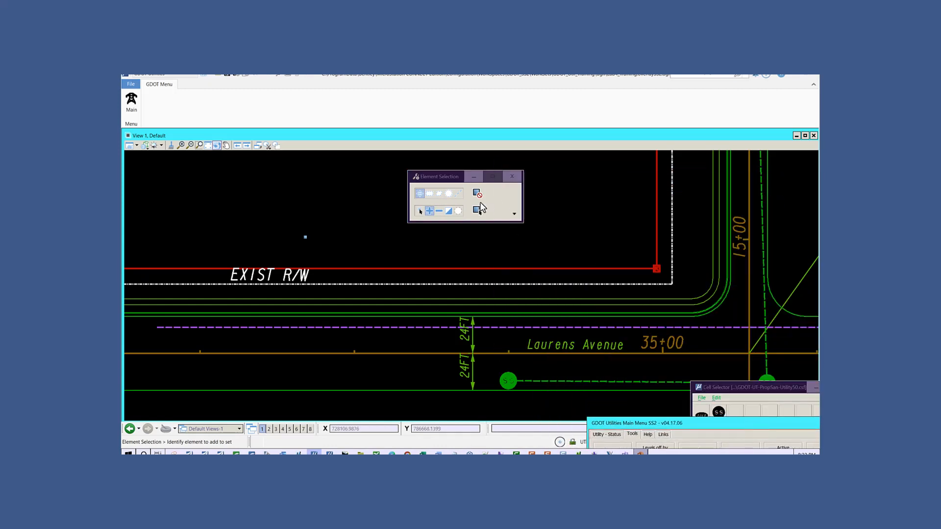
pyautogui.moveTo(459, 178); pyautogui.dragTo(586, 176)
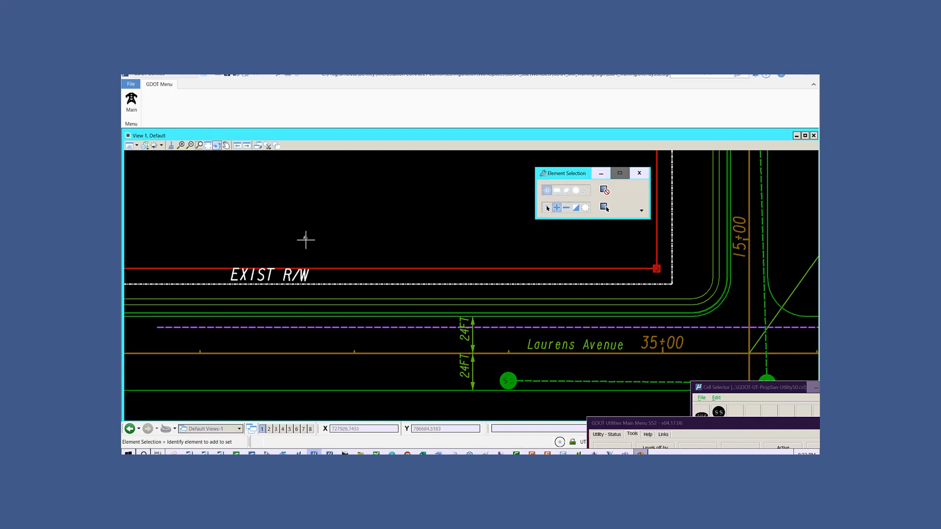
# Open the properties of the selected water label and enlarge their window to show the full text formatting.
pyautogui.rightClick(395, 239)
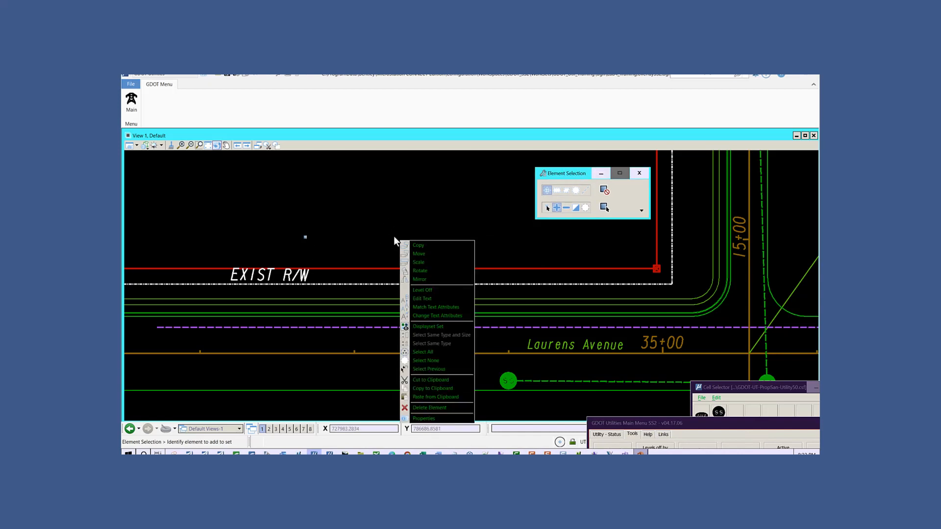
pyautogui.click(411, 419)
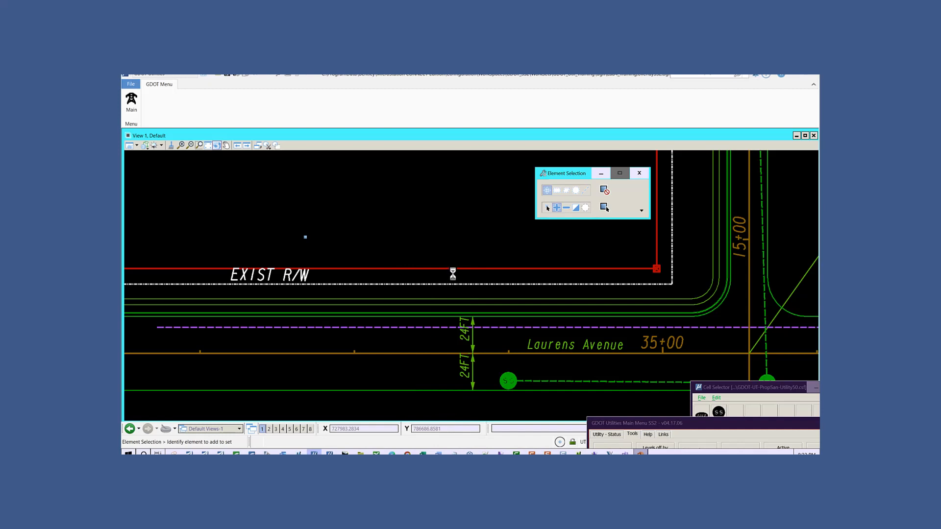
pyautogui.moveTo(384, 108); pyautogui.dragTo(502, 77)
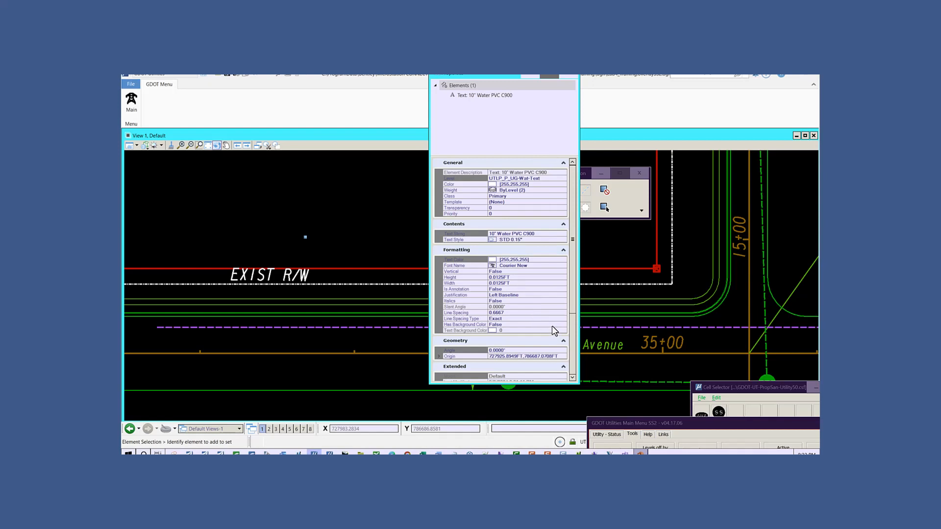
pyautogui.moveTo(505, 384); pyautogui.dragTo(509, 449)
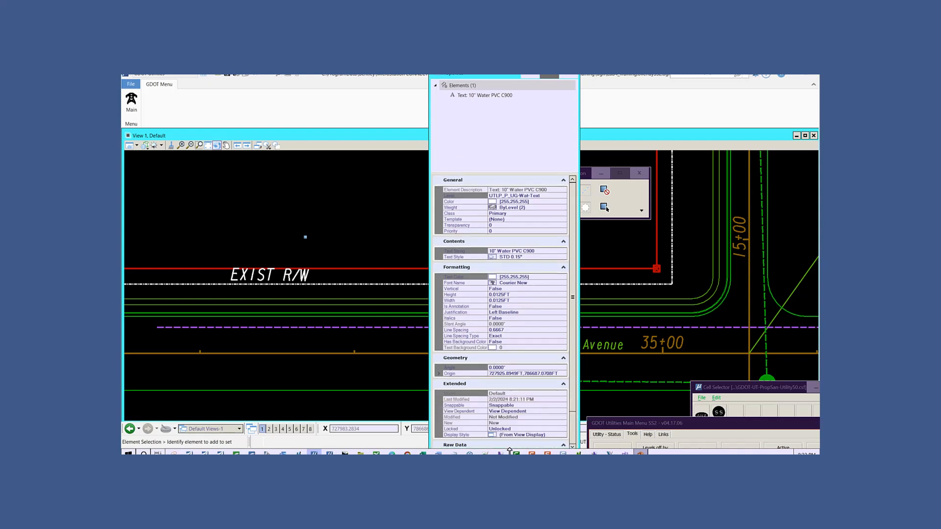
pyautogui.moveTo(515, 453)
# Set the water label's text height and width to 5 ft each.
pyautogui.click(564, 295)
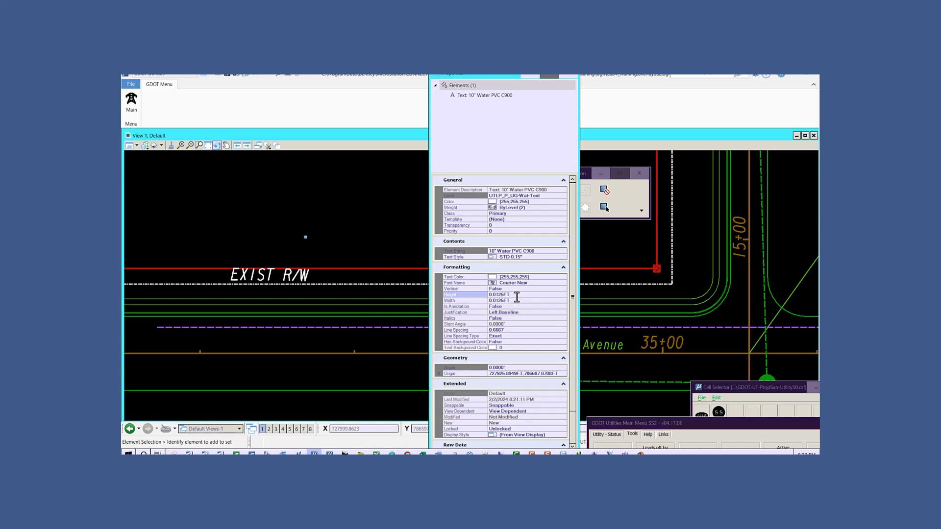
pyautogui.moveTo(504, 297); pyautogui.dragTo(470, 291)
pyautogui.write('0')
pyautogui.press('Tab')
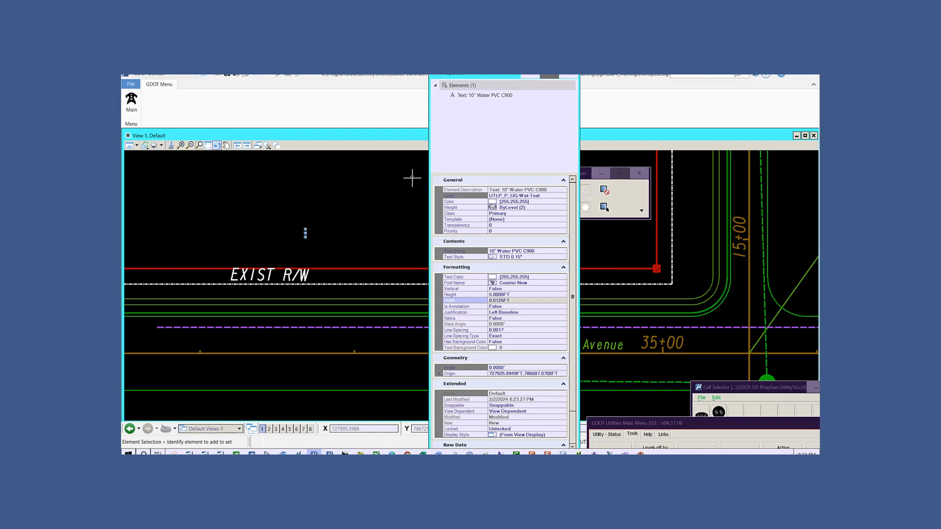
pyautogui.click(510, 301)
pyautogui.moveTo(503, 301); pyautogui.dragTo(443, 300)
pyautogui.press('BackSpace')
pyautogui.press('BackSpace')
pyautogui.write('5')
pyautogui.press('Return')
# Set the water label's color to ByLevel and deselect the text.
pyautogui.moveTo(506, 79); pyautogui.dragTo(604, 93)
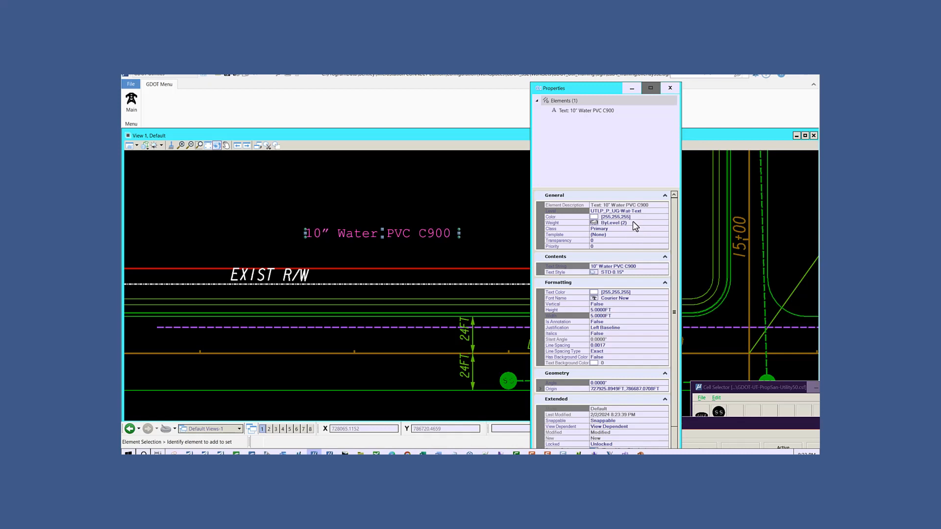
pyautogui.click(664, 218)
pyautogui.click(665, 217)
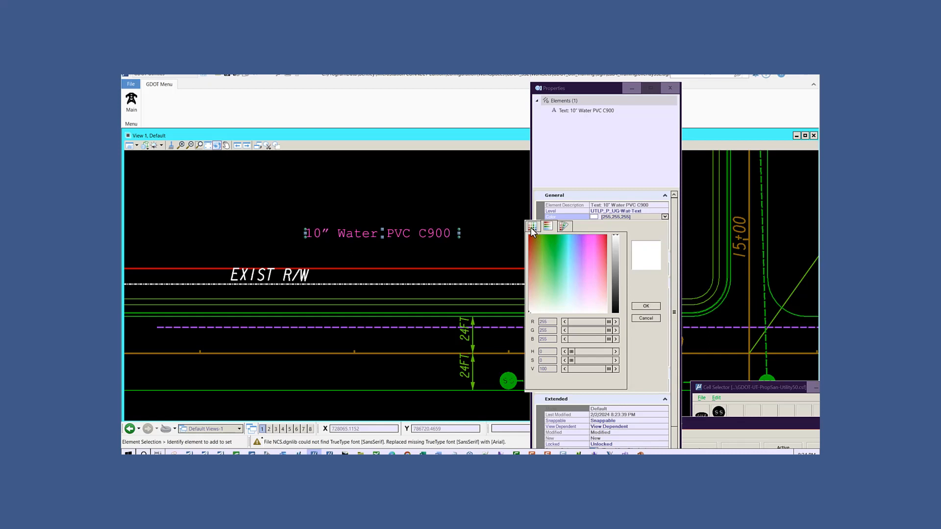
pyautogui.click(532, 226)
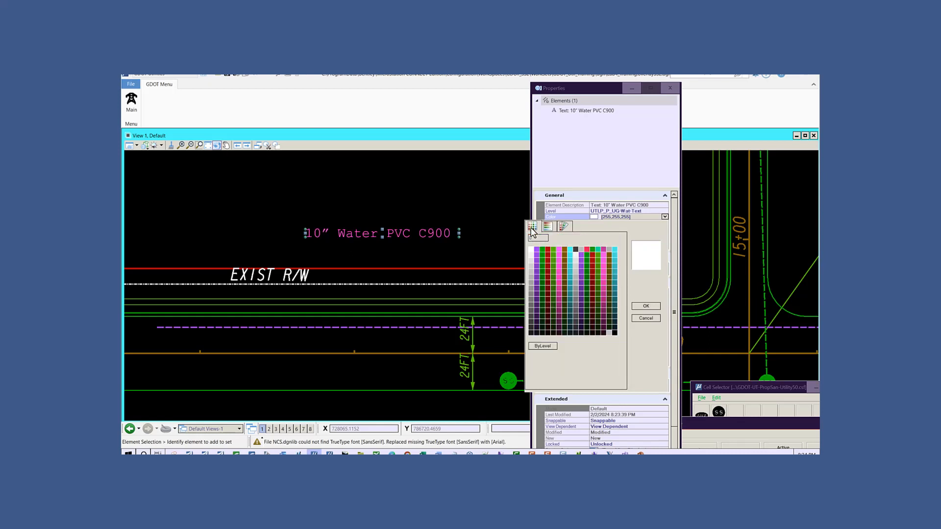
pyautogui.click(543, 347)
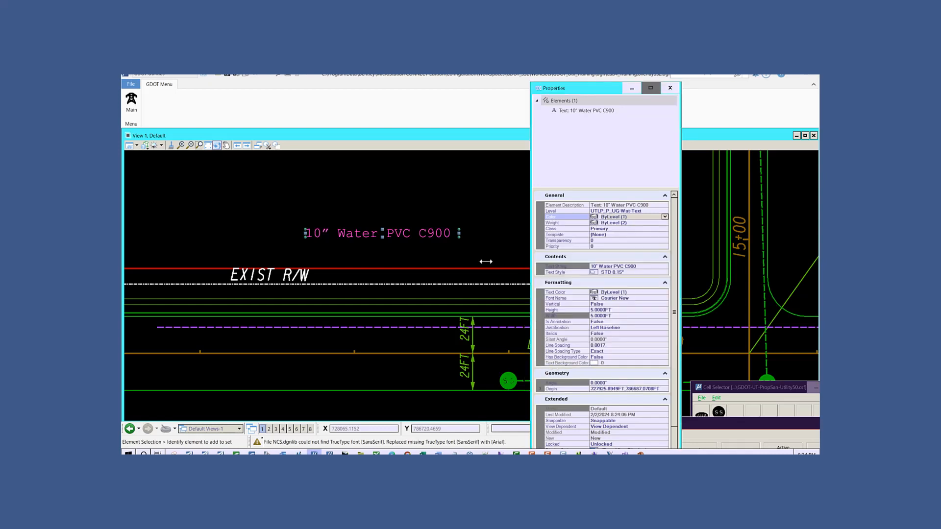
pyautogui.rightClick(426, 189)
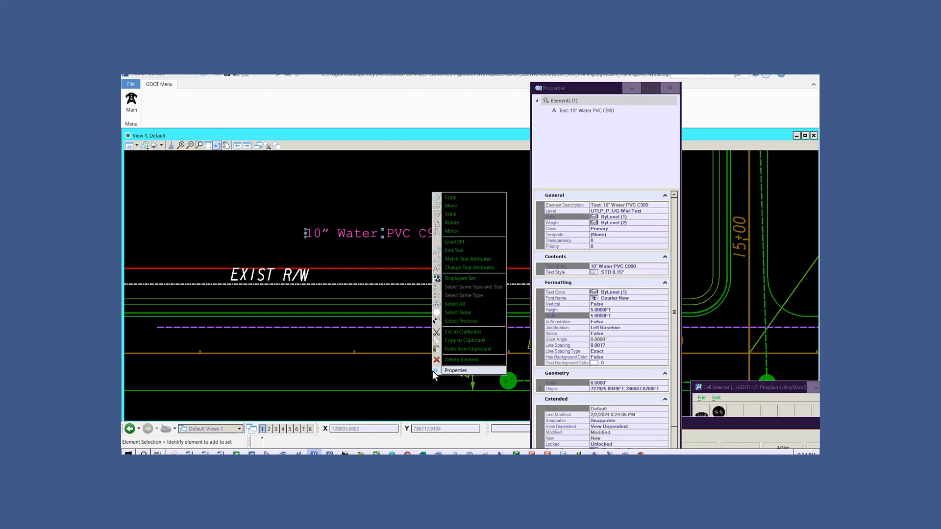
pyautogui.click(365, 191)
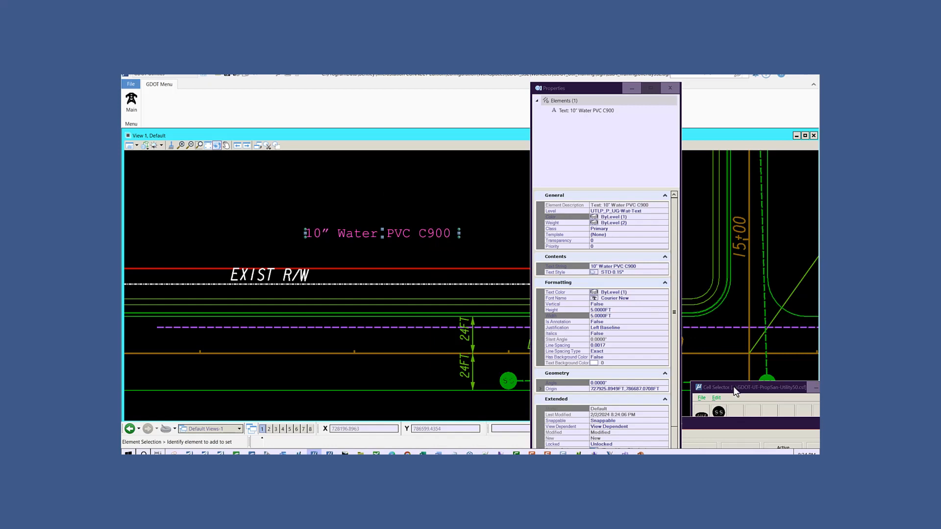
pyautogui.moveTo(622, 90); pyautogui.dragTo(710, 252)
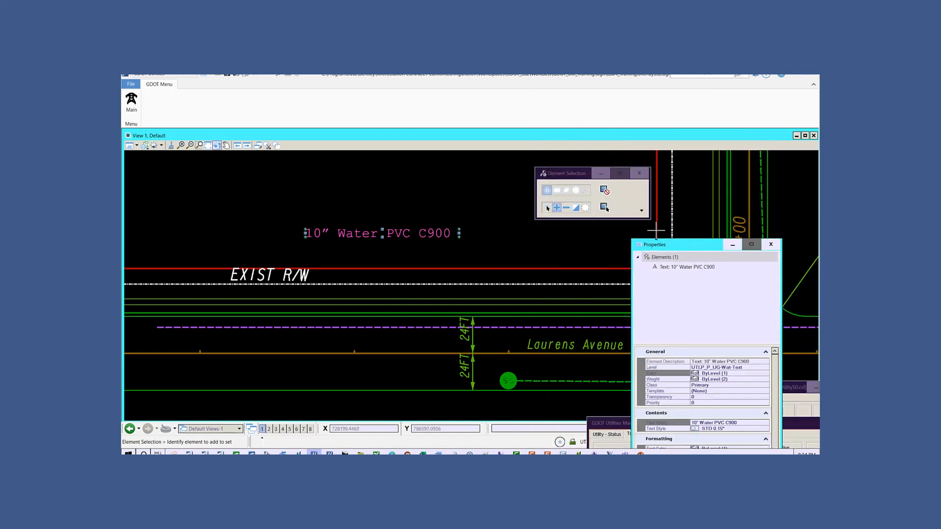
pyautogui.click(585, 210)
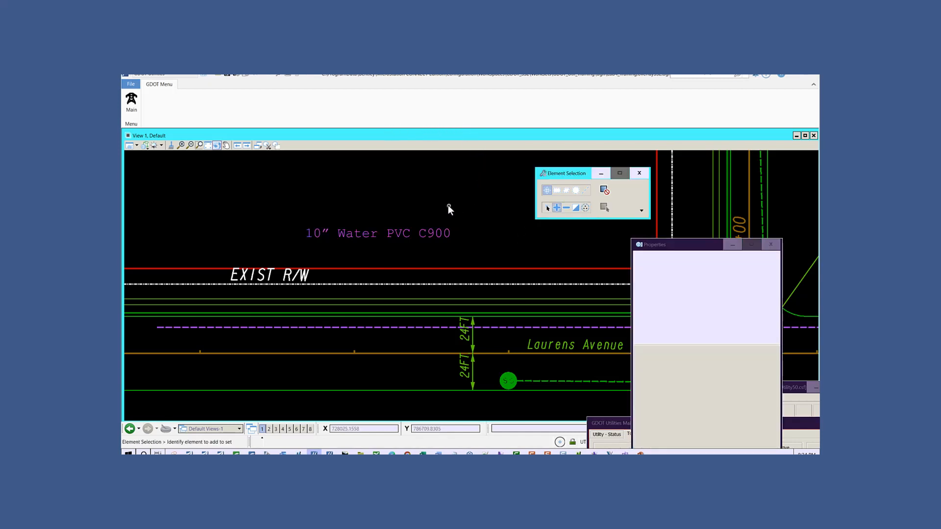
# Select the 10” Water PVC C900 label and move it just below the dashed water line on Laurens Avenue.
pyautogui.moveTo(709, 244); pyautogui.dragTo(700, 129)
pyautogui.click(451, 242)
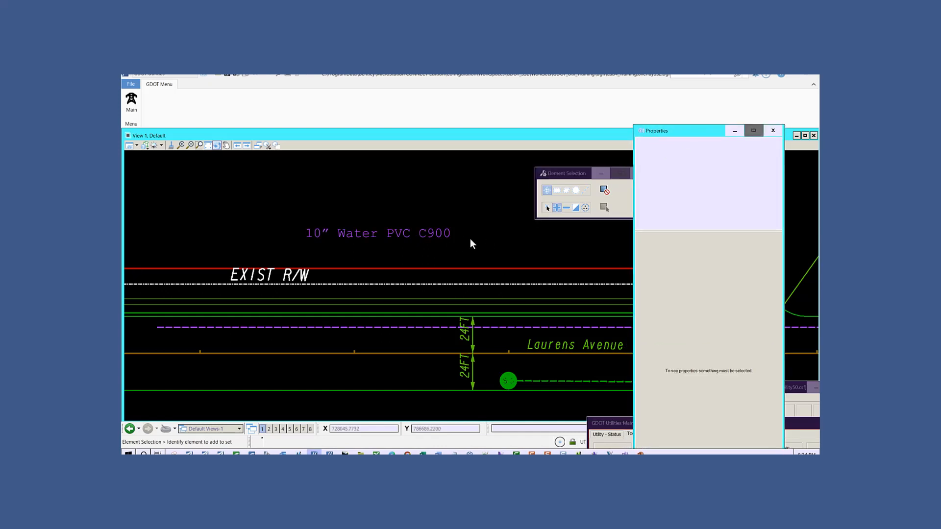
pyautogui.click(392, 221)
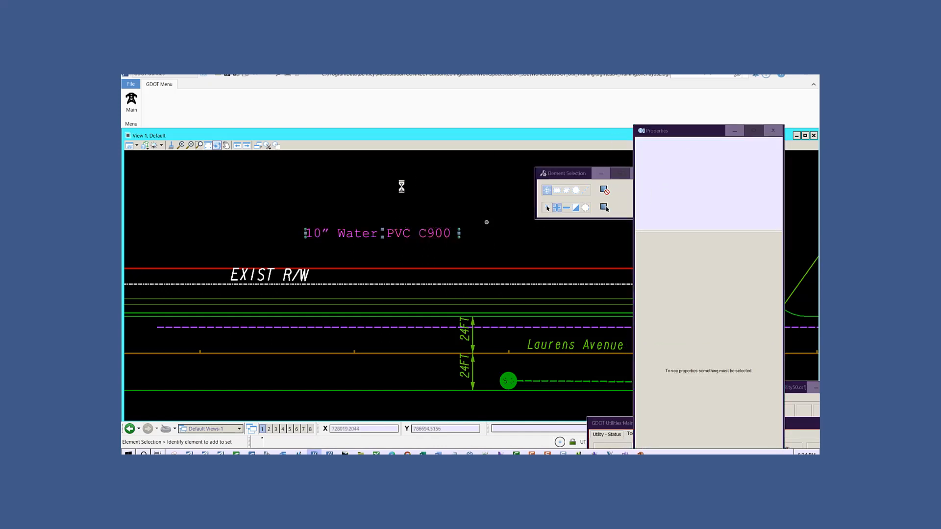
pyautogui.rightClick(467, 194)
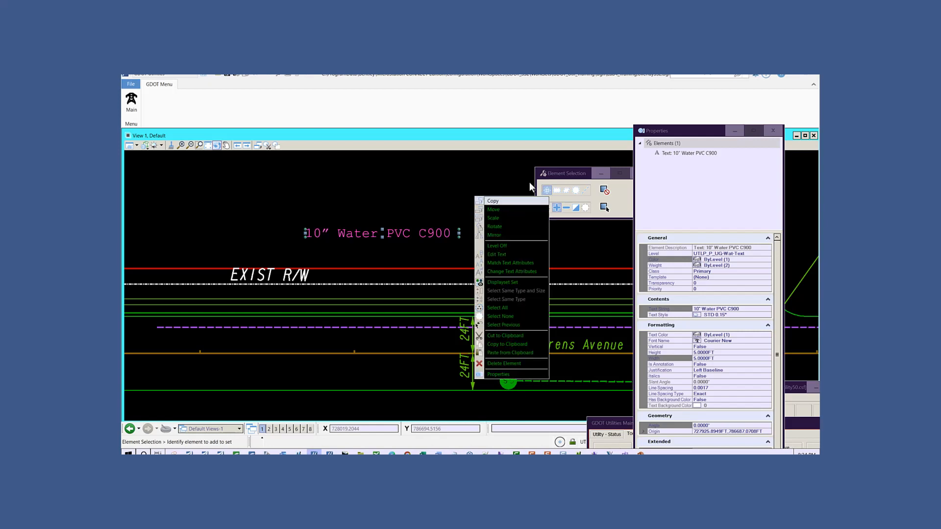
pyautogui.click(489, 210)
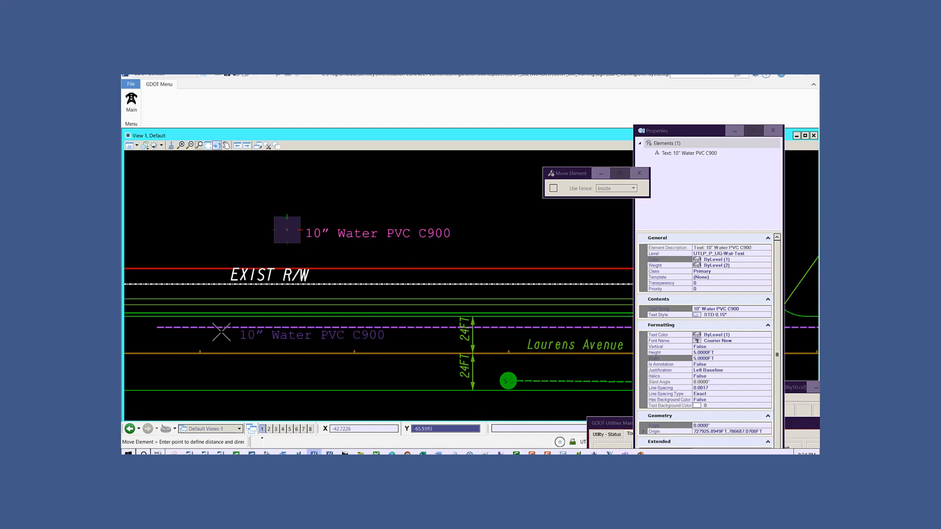
pyautogui.click(223, 333)
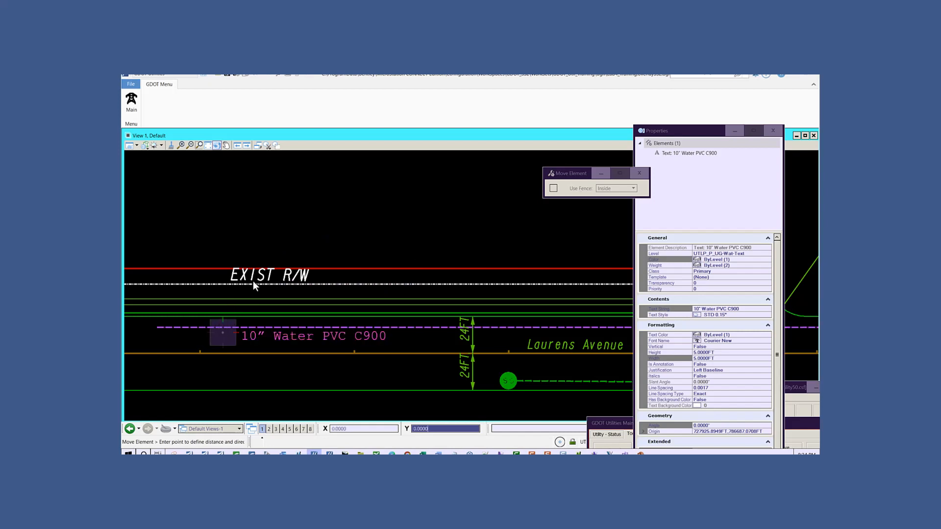
pyautogui.press('Escape')
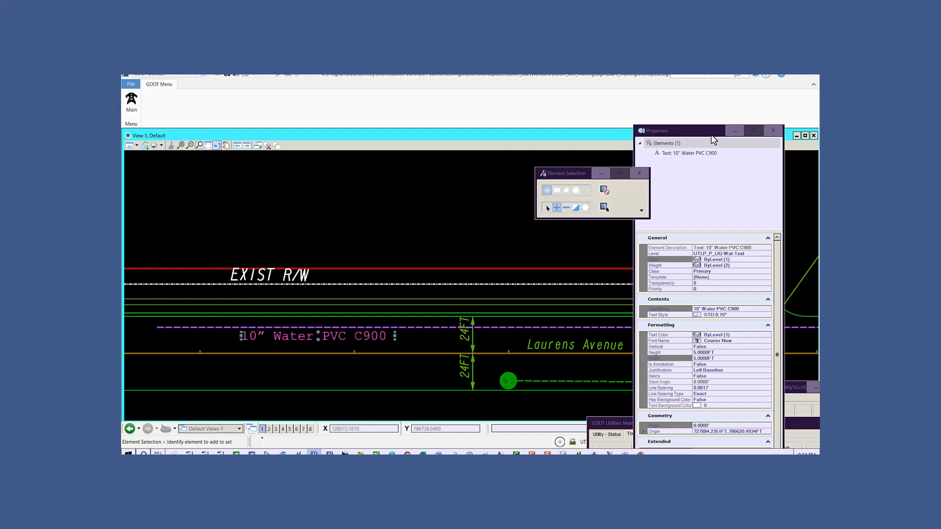
pyautogui.moveTo(703, 131); pyautogui.dragTo(703, 145)
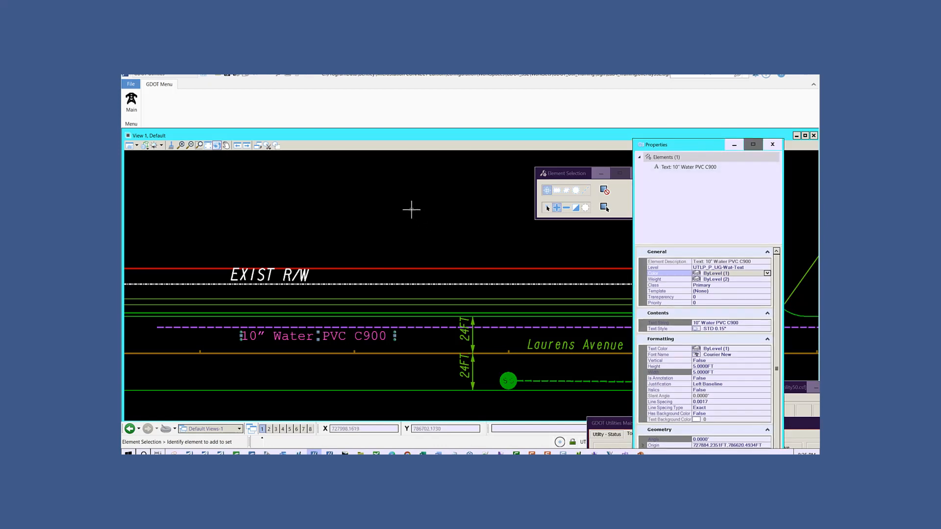
# Deselect the water label and move the Properties and Element Selection windows clear of the Laurens Avenue right-of-way lines.
pyautogui.click(586, 208)
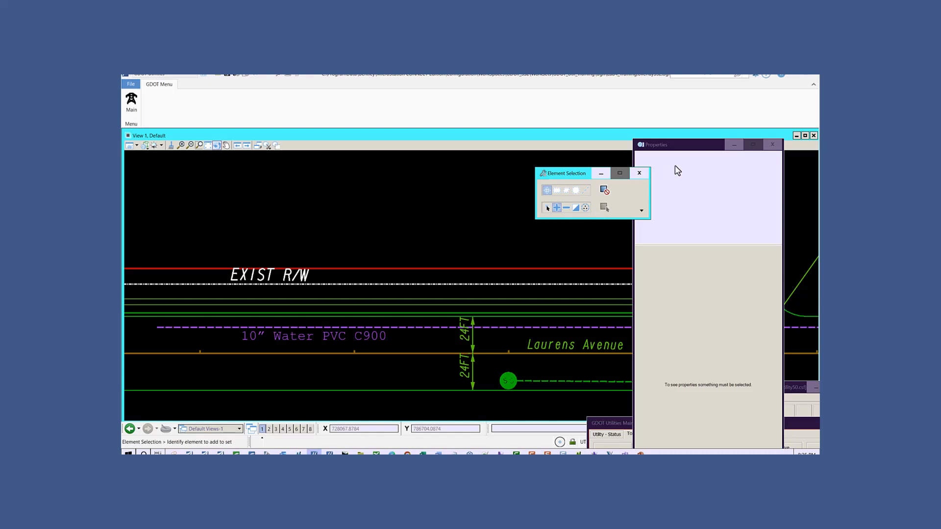
pyautogui.moveTo(692, 145)
pyautogui.mouseDown()
pyautogui.moveTo(703, 254)
pyautogui.moveTo(682, 325)
pyautogui.mouseUp()
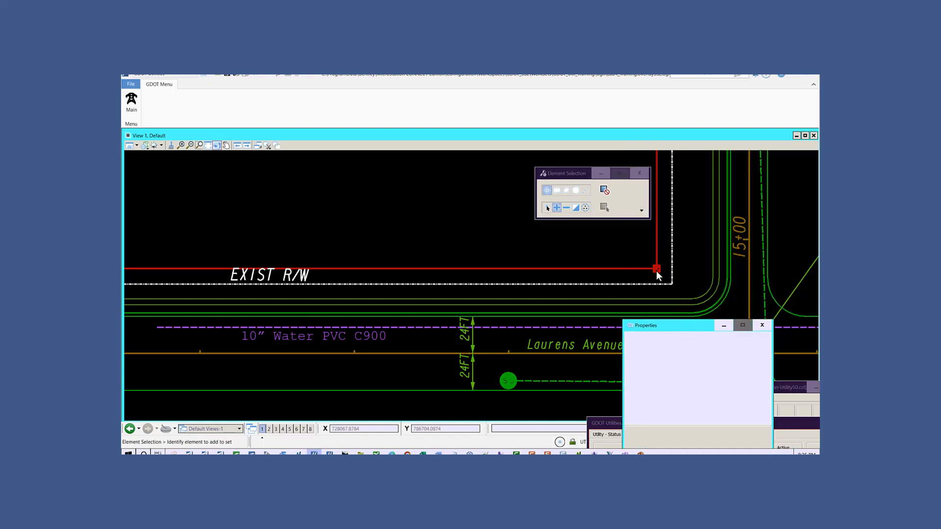
pyautogui.moveTo(570, 173)
pyautogui.mouseDown()
pyautogui.moveTo(725, 231)
pyautogui.moveTo(714, 248)
pyautogui.moveTo(698, 242)
pyautogui.mouseUp()
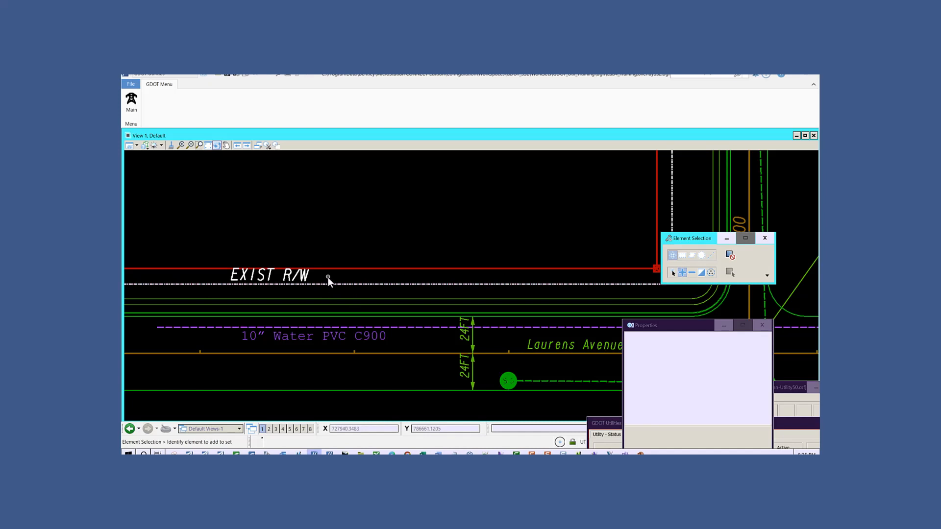
# Copy the EXIST R/W label once to a spot just above the red right-of-way line, near its corner at Sprint Street.
pyautogui.moveTo(327, 278); pyautogui.dragTo(219, 272)
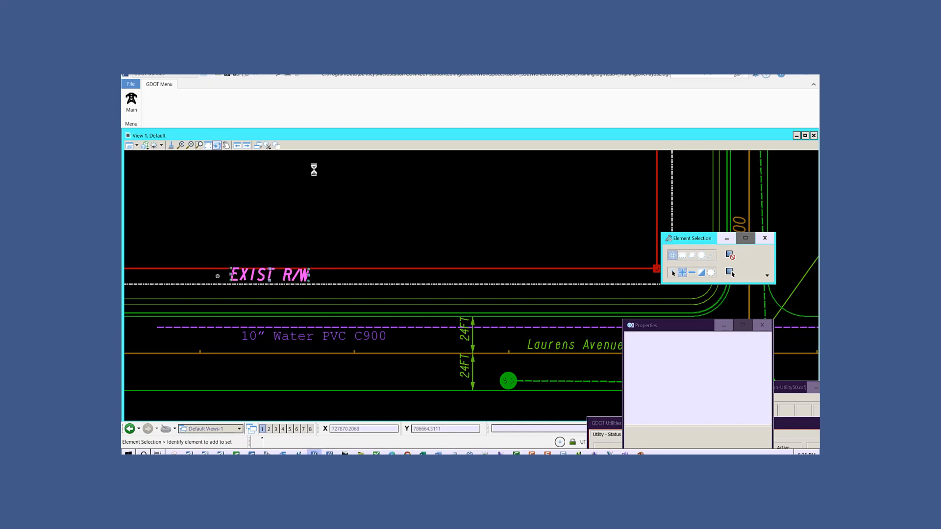
pyautogui.rightClick(434, 230)
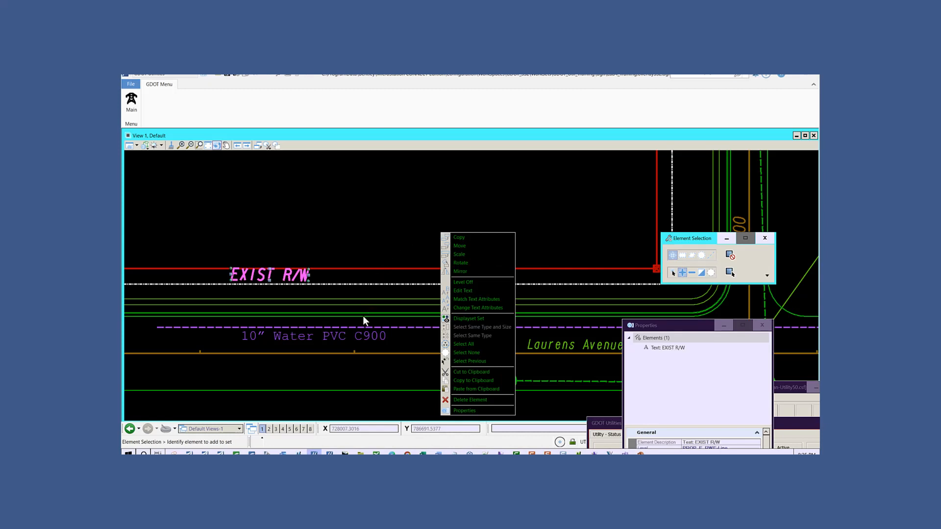
pyautogui.click(460, 239)
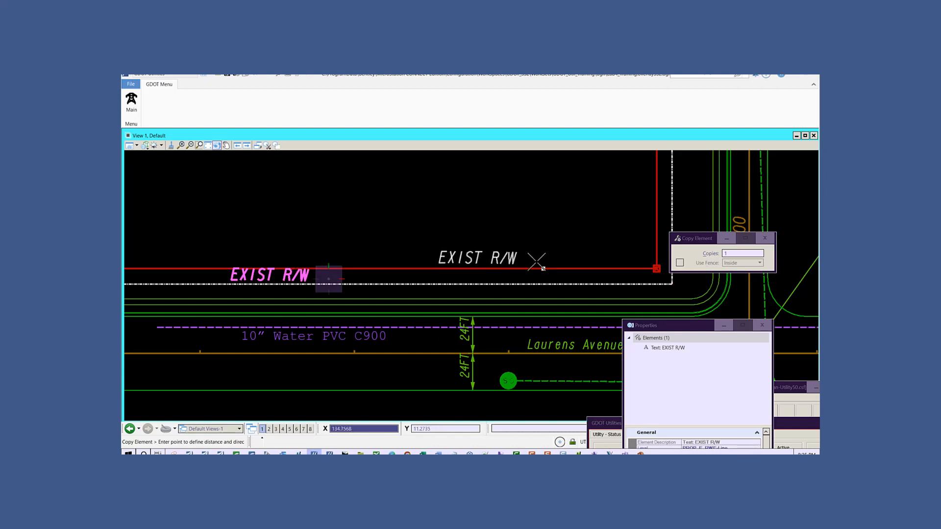
pyautogui.click(536, 262)
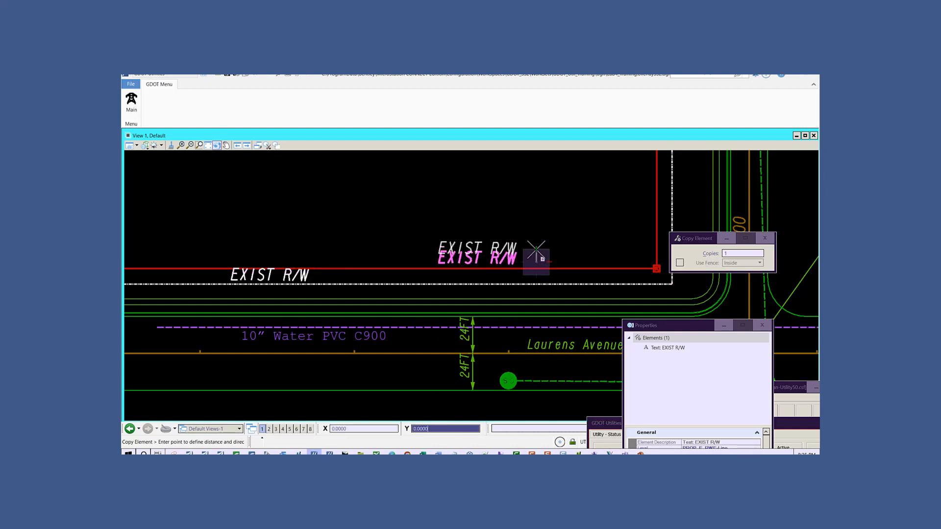
pyautogui.press('Escape')
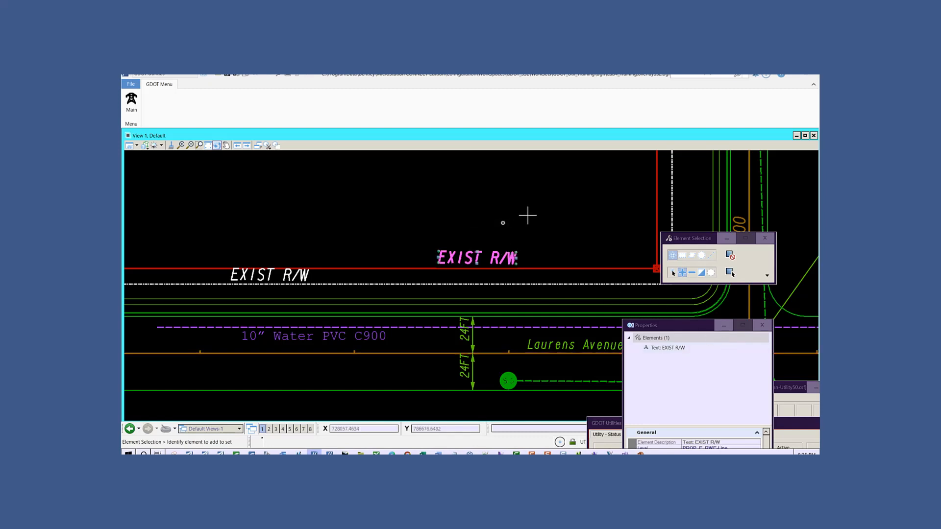
# Change the copied label's text string to REQD R/W in its element properties.
pyautogui.rightClick(366, 226)
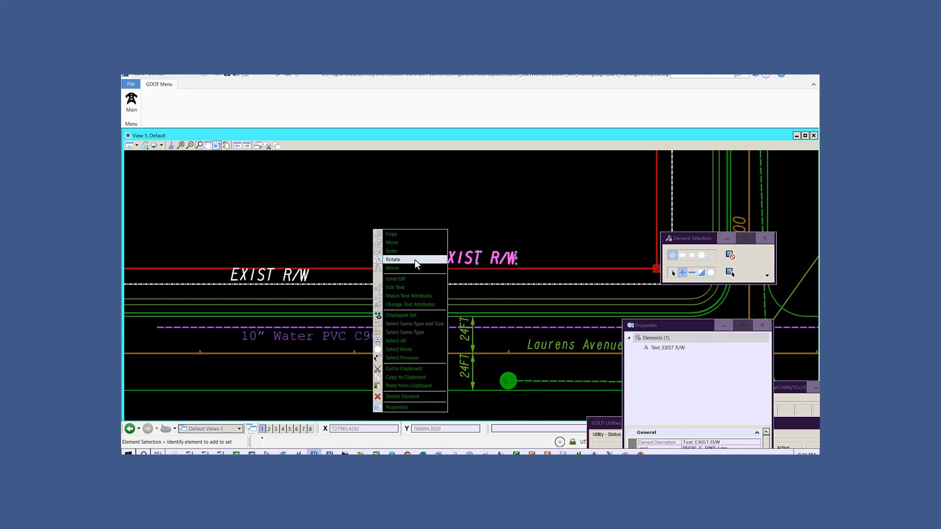
pyautogui.click(377, 407)
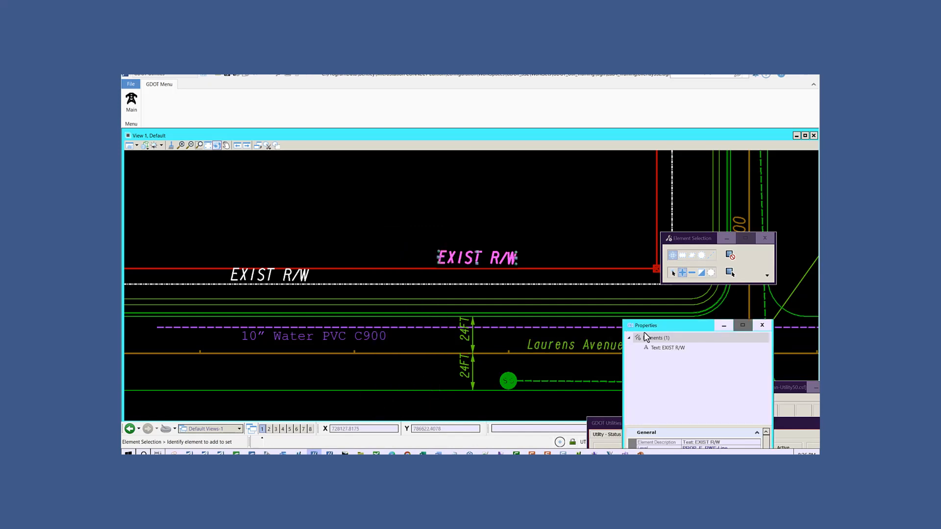
pyautogui.moveTo(656, 310); pyautogui.dragTo(632, 132)
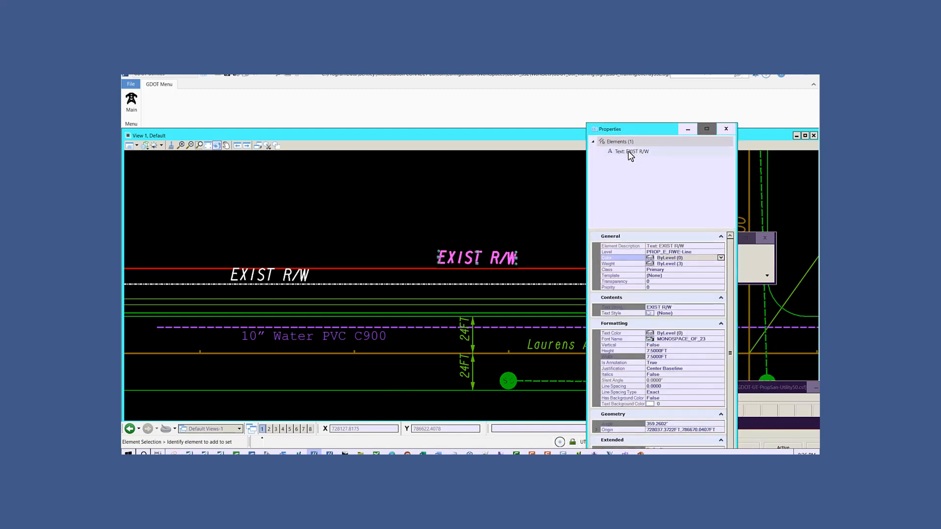
pyautogui.click(630, 154)
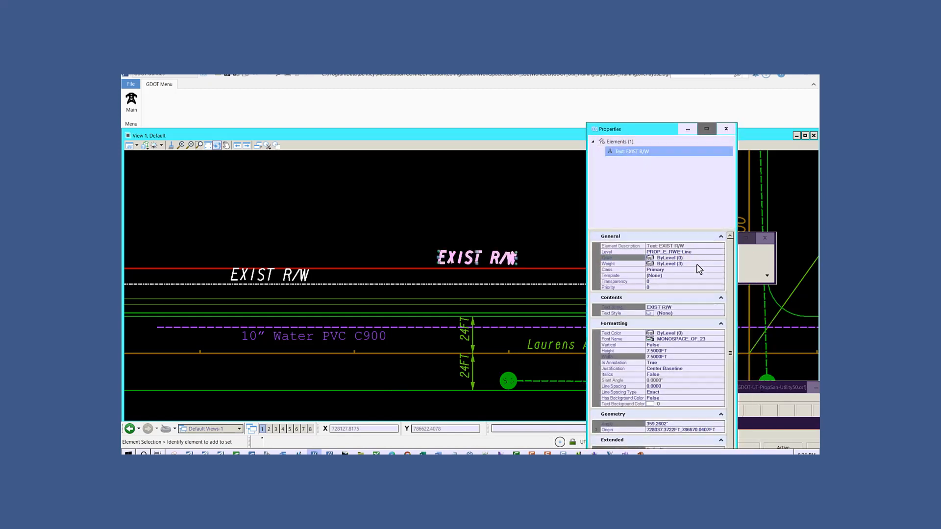
pyautogui.click(673, 308)
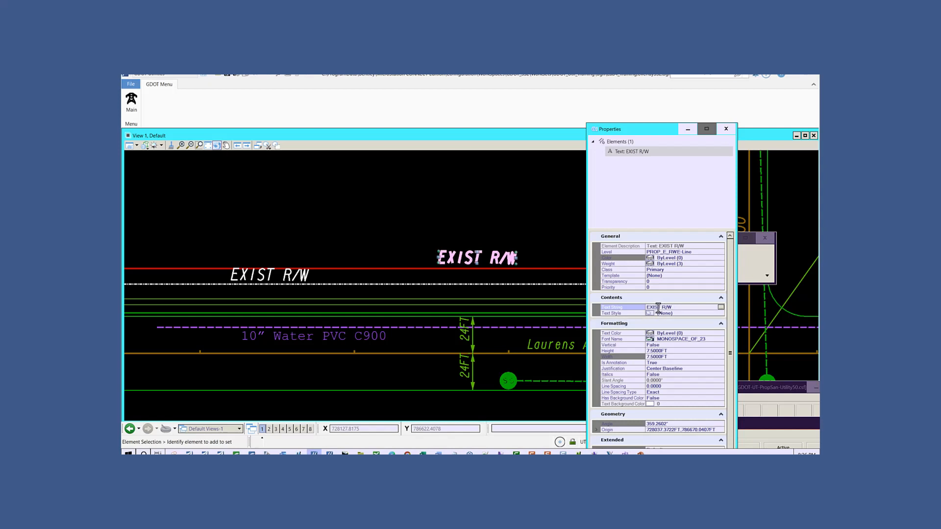
pyautogui.moveTo(660, 307); pyautogui.dragTo(637, 308)
pyautogui.write('REQD')
pyautogui.press('Tab')
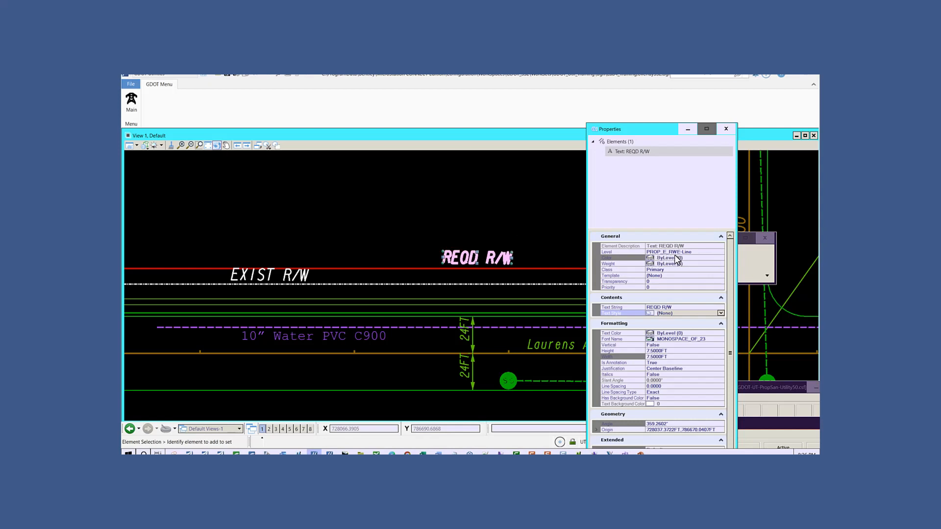
# Set the REQD R/W label's level to REQD_P_REQD-RW-Line and deselect the text.
pyautogui.click(722, 252)
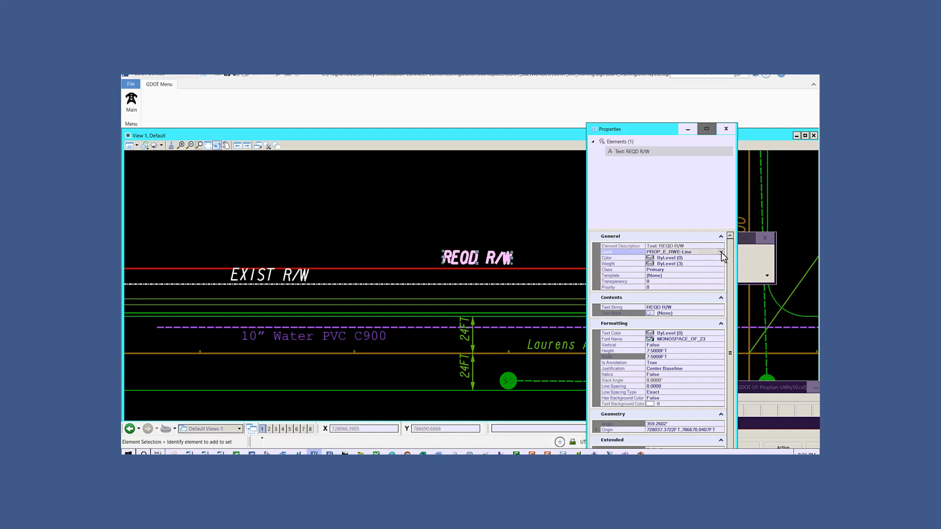
pyautogui.click(721, 252)
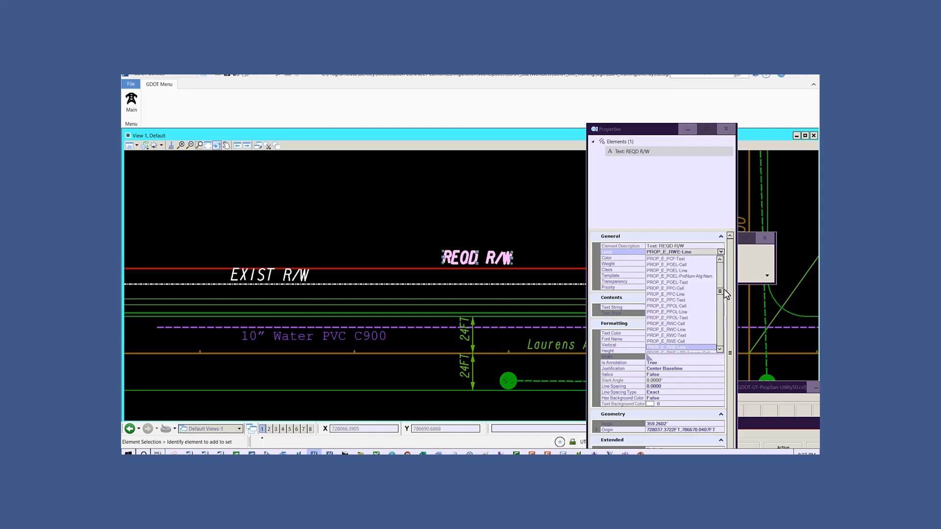
pyautogui.moveTo(721, 293); pyautogui.dragTo(720, 296)
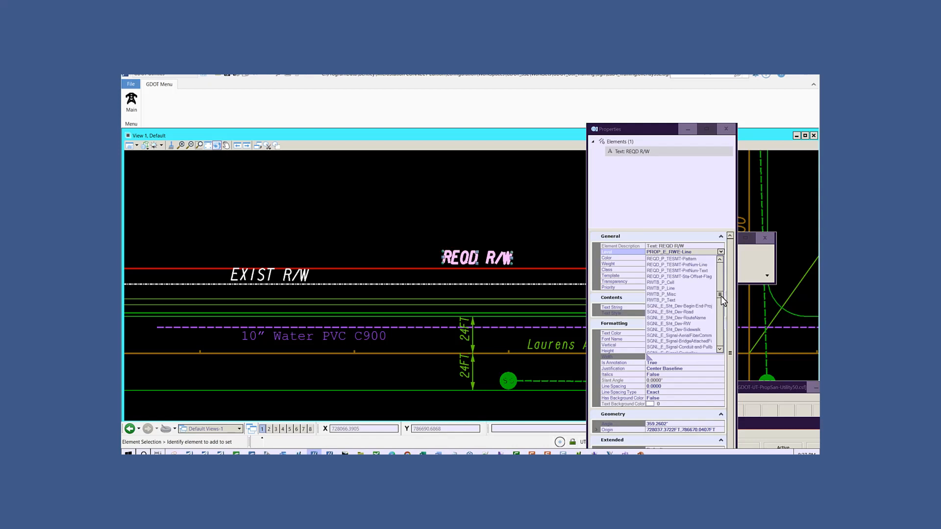
pyautogui.scroll(1, 704, 322)
pyautogui.scroll(2, 704, 322)
pyautogui.scroll(2, 705, 322)
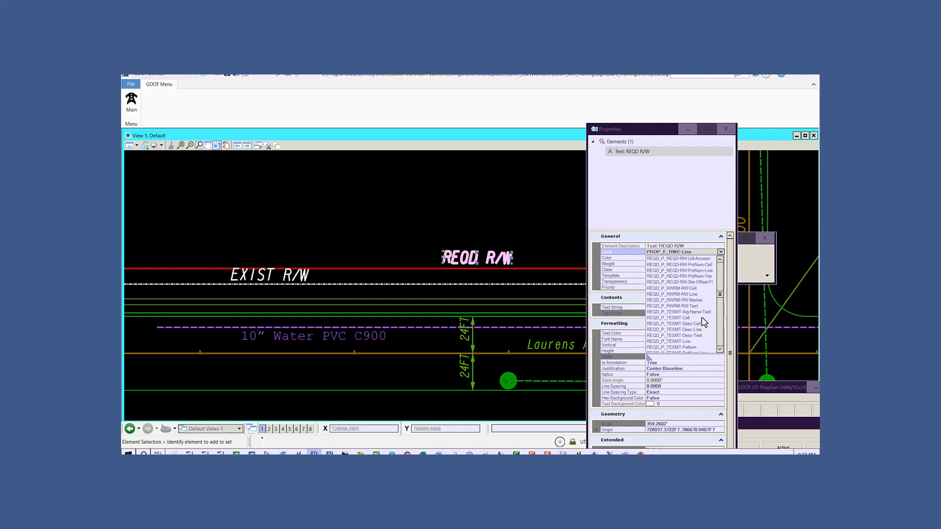
pyautogui.scroll(1, 704, 322)
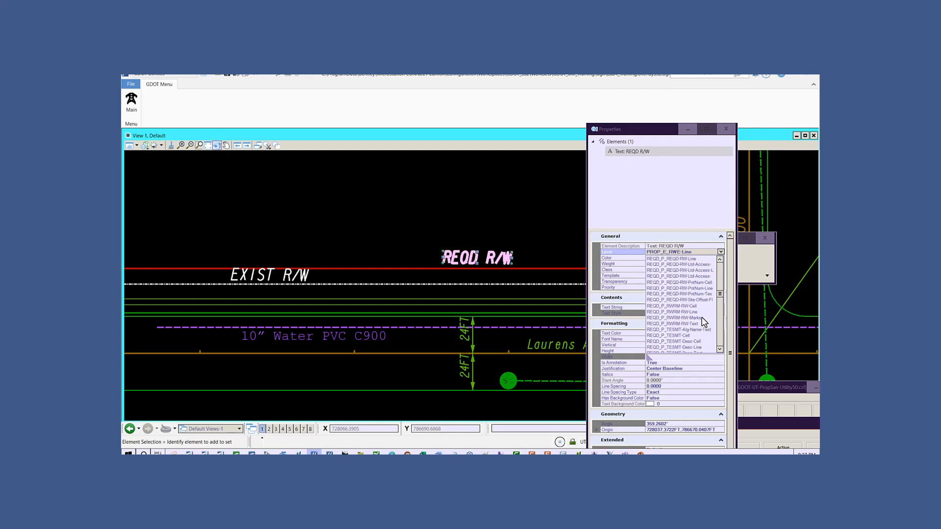
pyautogui.click(666, 259)
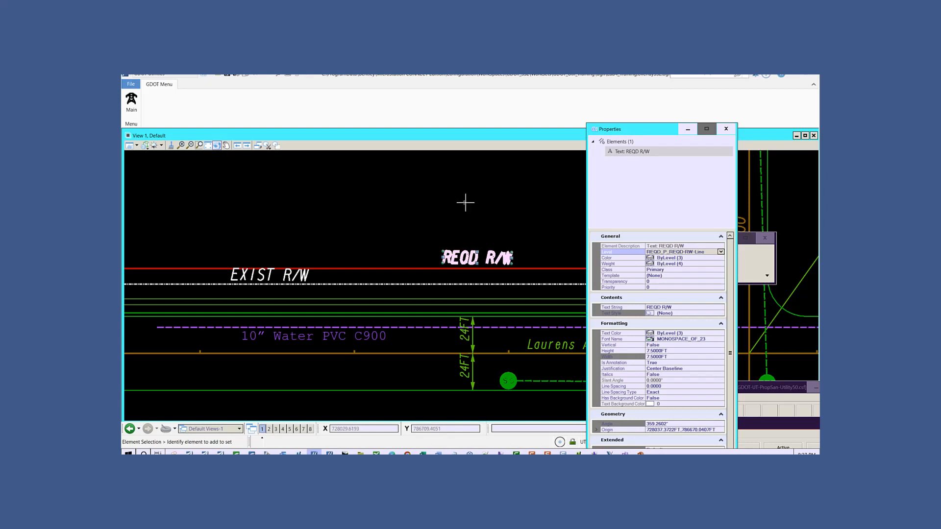
pyautogui.rightClick(465, 201)
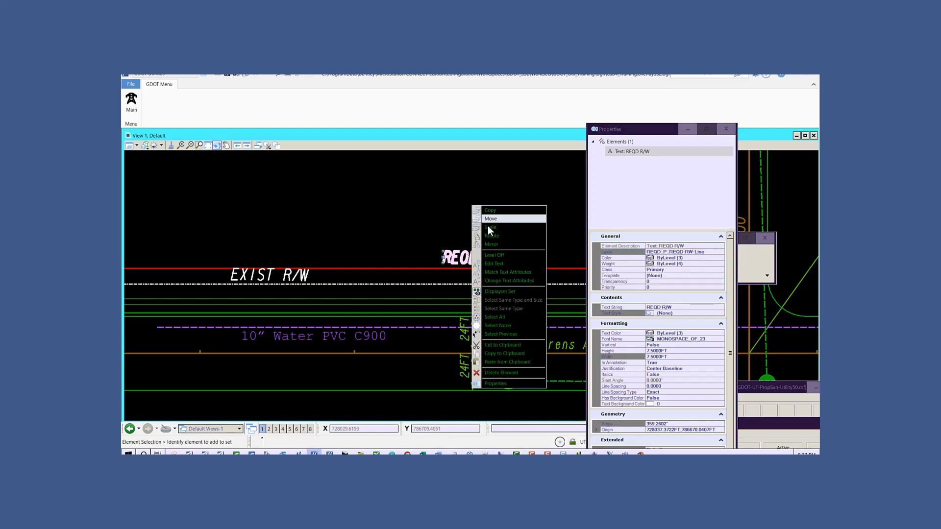
pyautogui.click(478, 325)
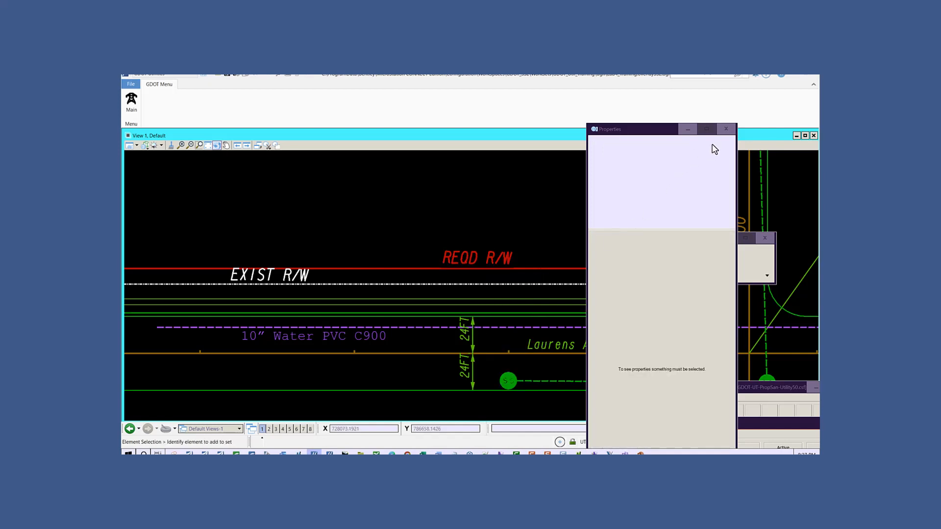
# Close the element properties and fit the whole intersection in the view to review the right-of-way labels.
pyautogui.click(726, 129)
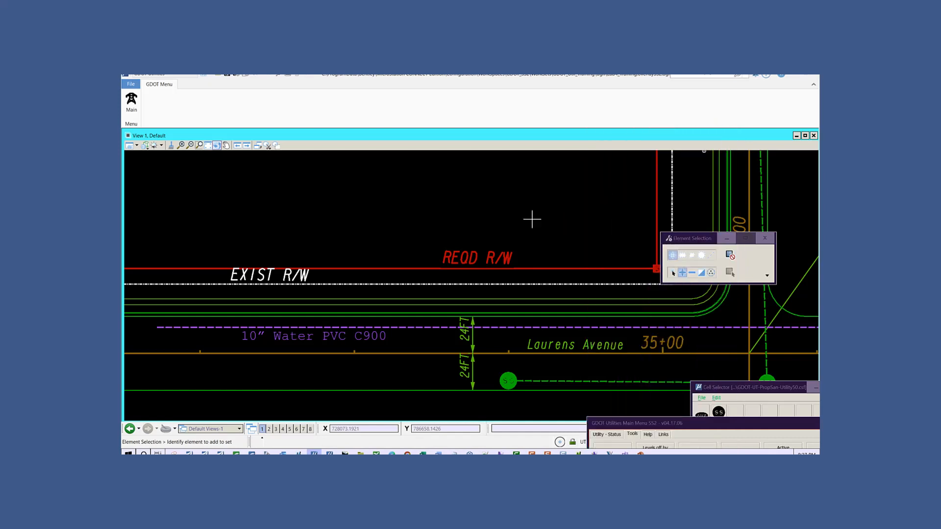
pyautogui.scroll(-2, 407, 245)
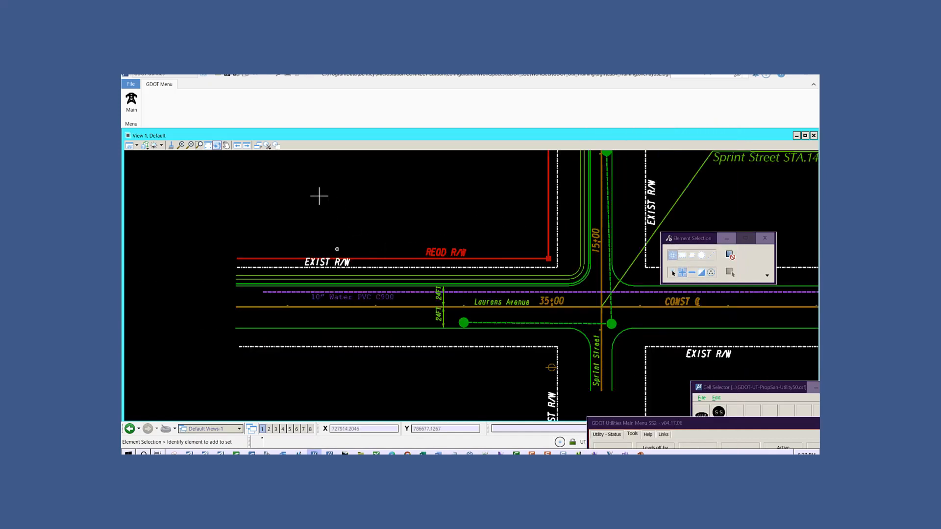
pyautogui.click(211, 145)
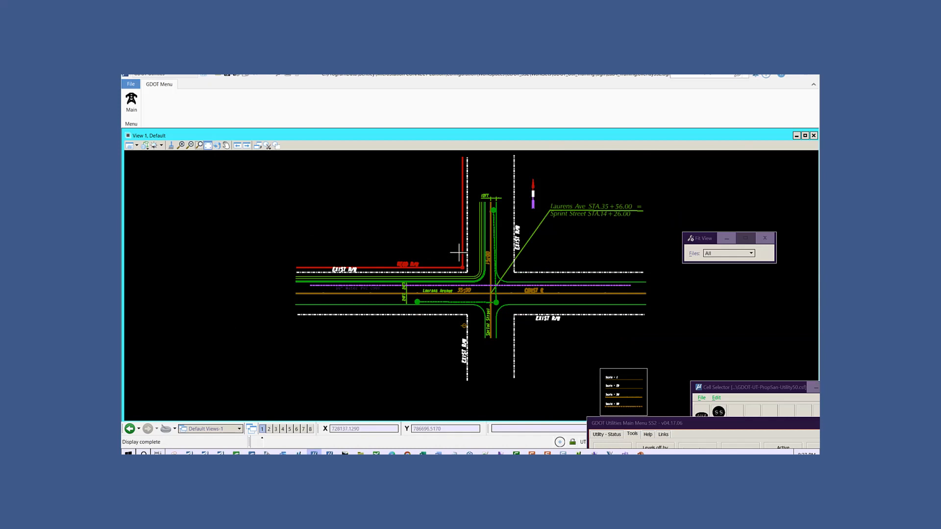
pyautogui.scroll(2, 542, 250)
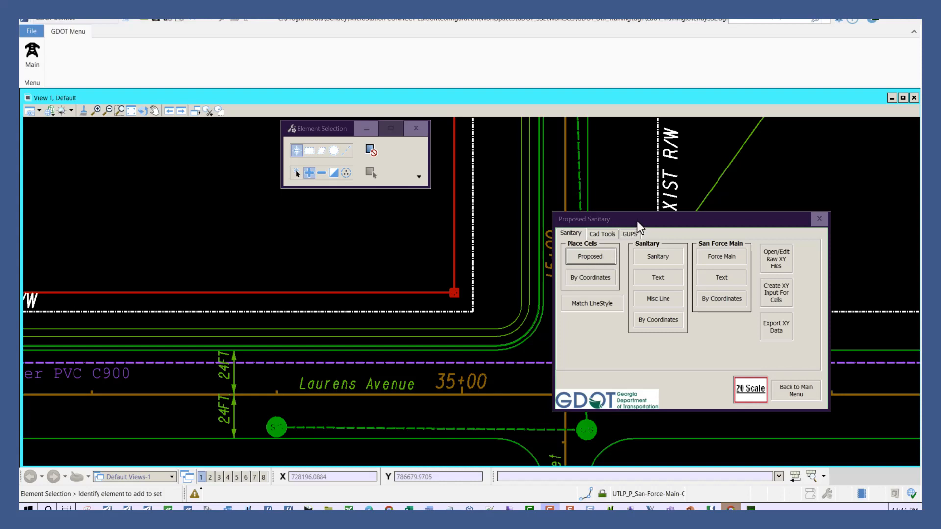
# Open the cell selector for proposed sanitary cells and load the GDOT-GN-Reqd50.csf cell selector file into it.
pyautogui.click(590, 257)
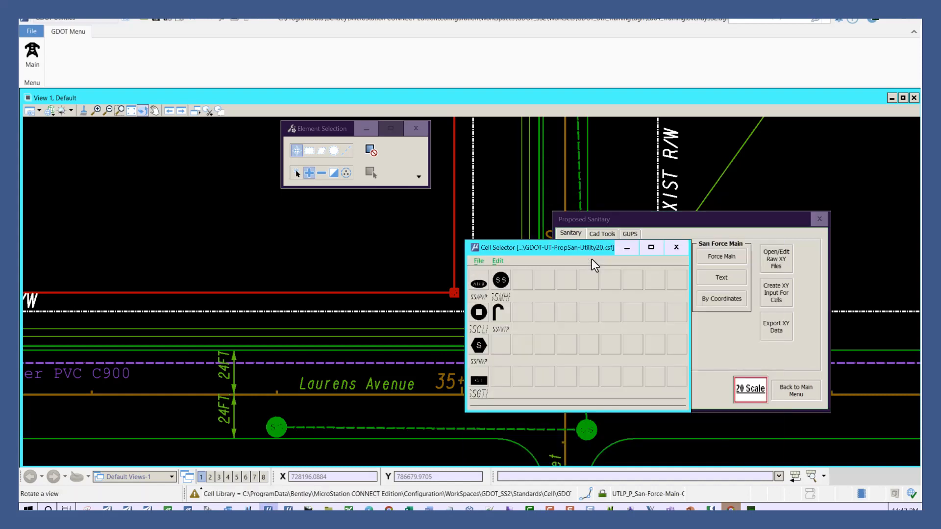
pyautogui.moveTo(575, 249); pyautogui.dragTo(628, 237)
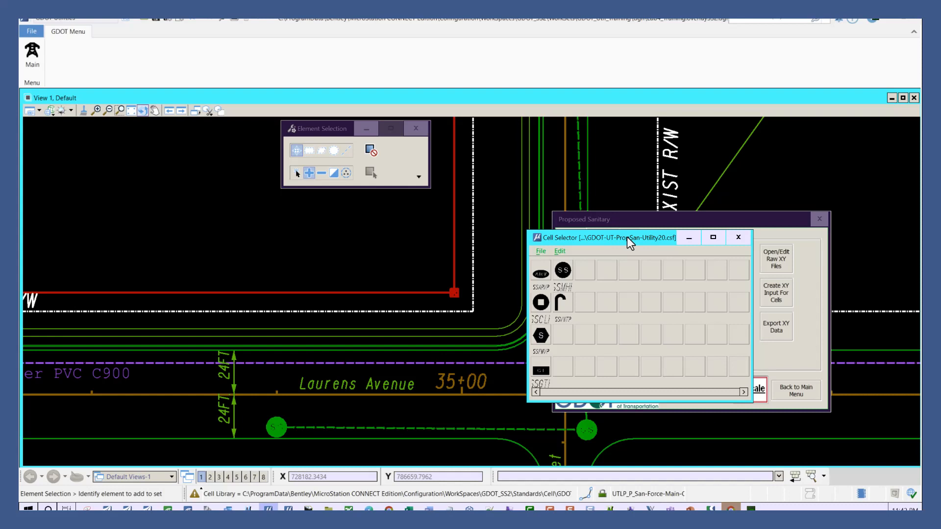
pyautogui.click(541, 251)
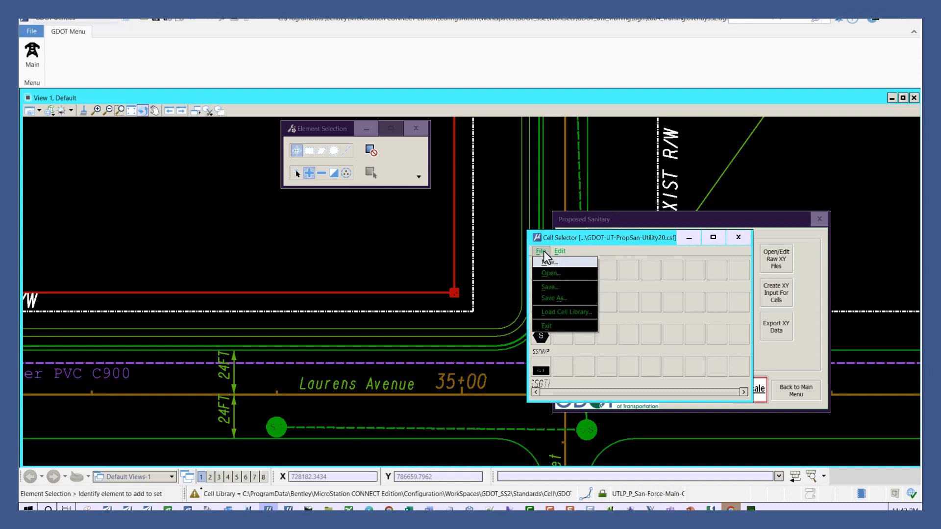
pyautogui.click(545, 273)
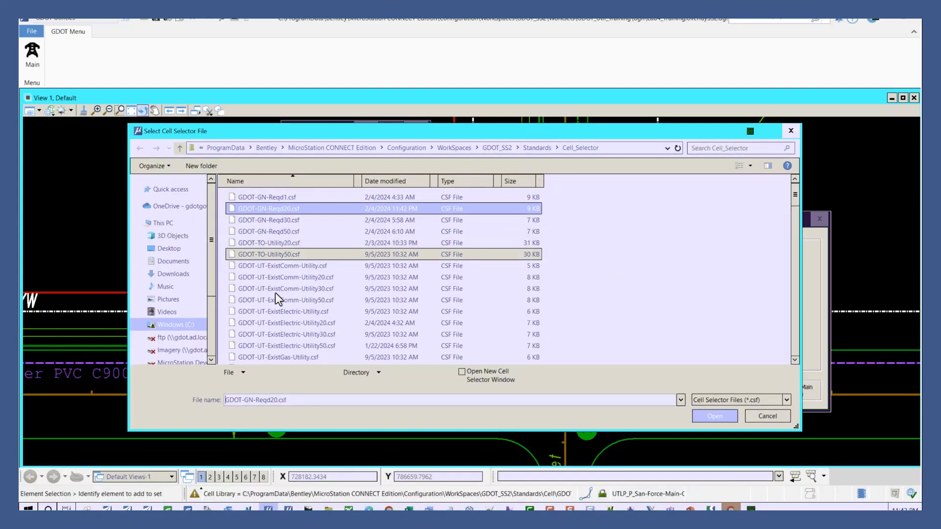
pyautogui.moveTo(489, 138); pyautogui.dragTo(584, 110)
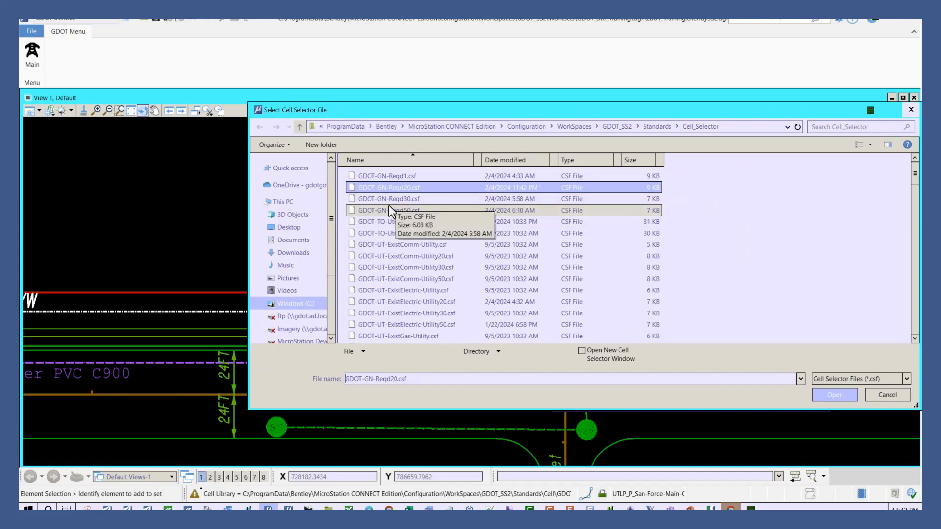
pyautogui.moveTo(482, 110)
pyautogui.mouseDown()
pyautogui.moveTo(583, 131)
pyautogui.moveTo(804, 128)
pyautogui.mouseUp()
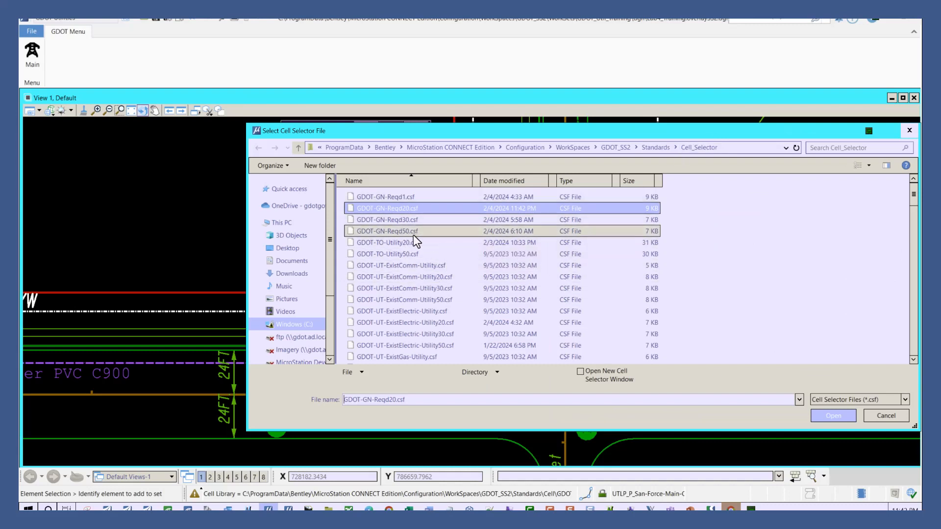
pyautogui.doubleClick(350, 231)
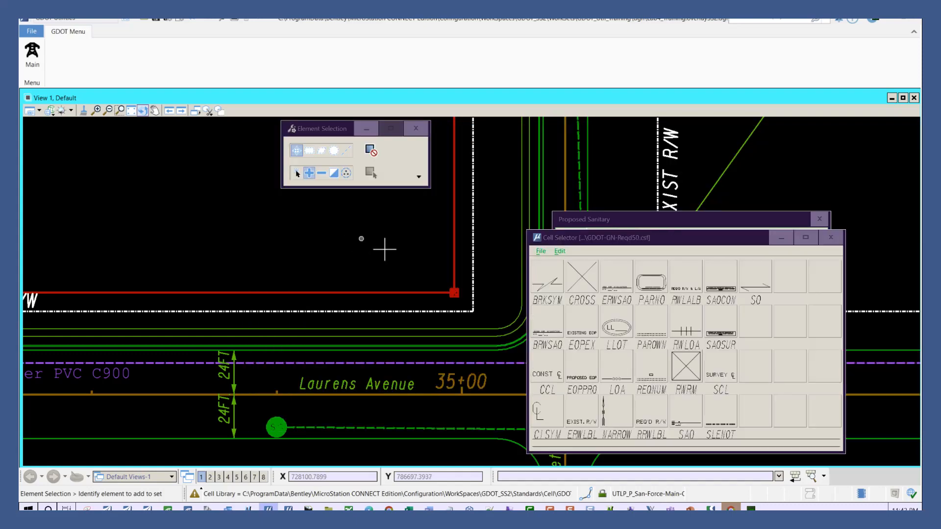
# Move the cell selector aside and make the REQ'D R/W label cell, RRWLBL, active for placement.
pyautogui.moveTo(672, 247); pyautogui.dragTo(709, 183)
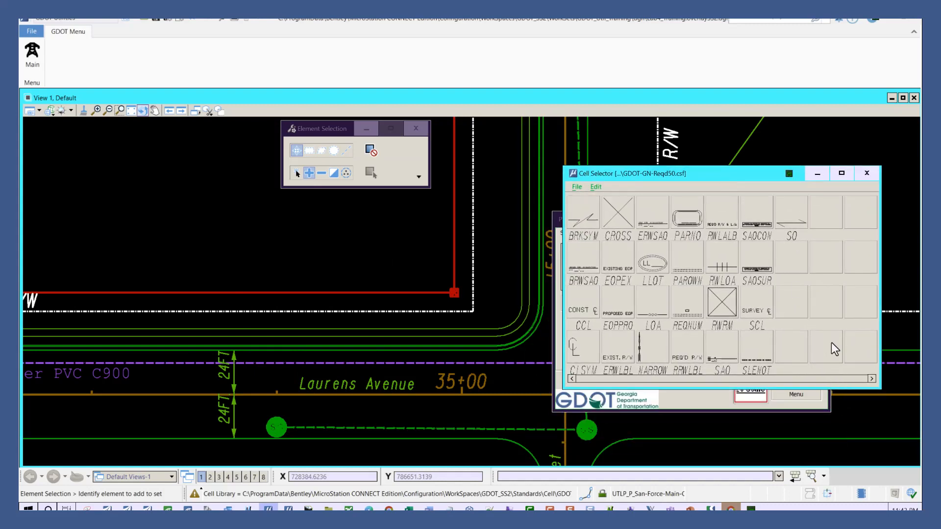
pyautogui.click(687, 354)
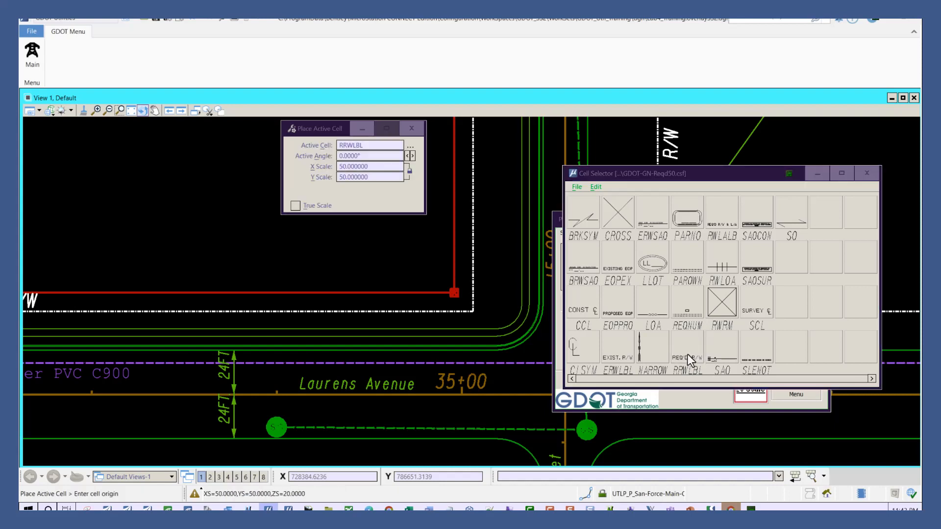